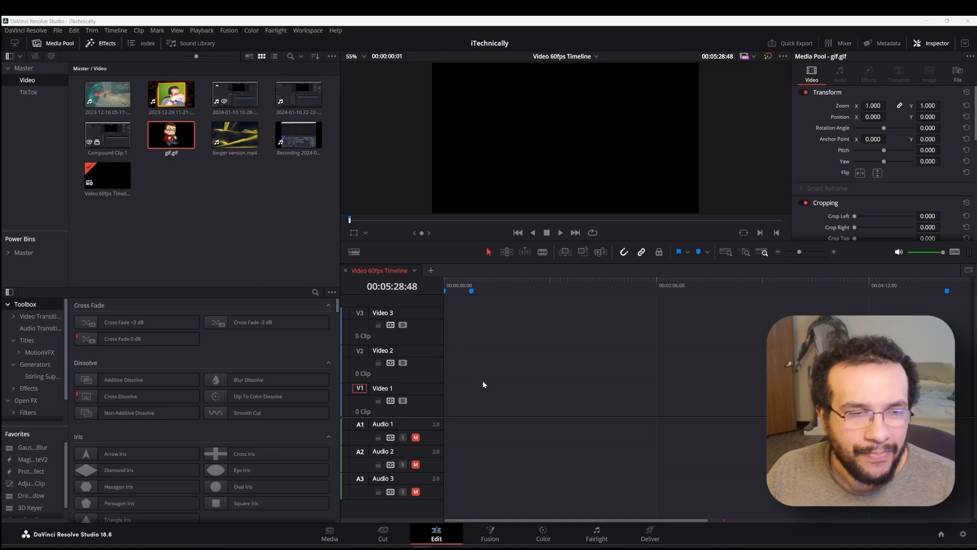
Step: Search the effects library for "mtuber"
left_click(315, 292)
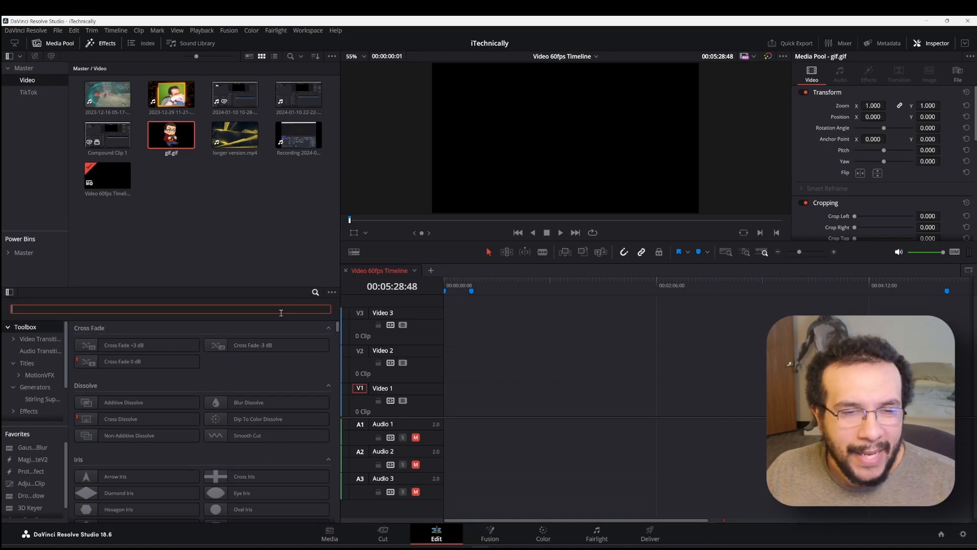
type("m")
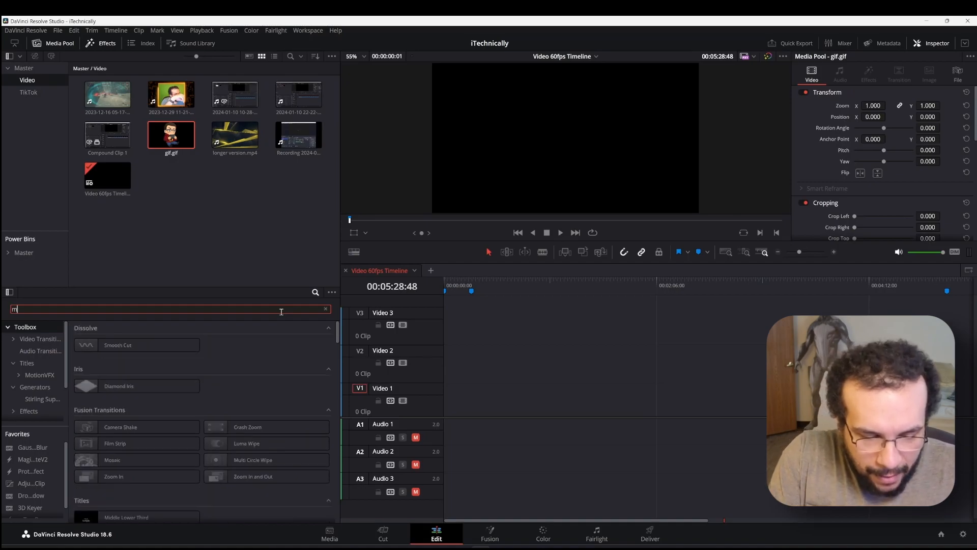
type("tuber")
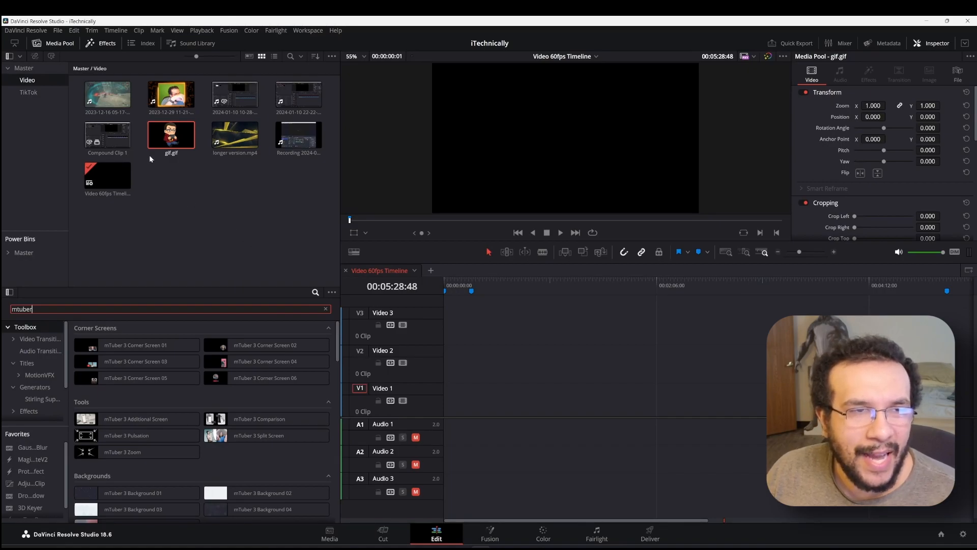
left_click(108, 94)
left_click_drag(108, 95, 451, 409)
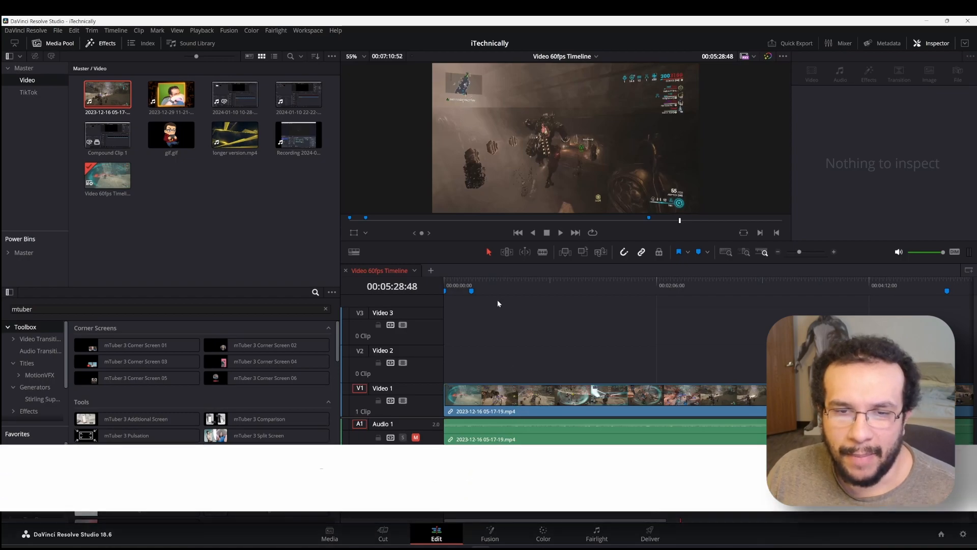
left_click(457, 283)
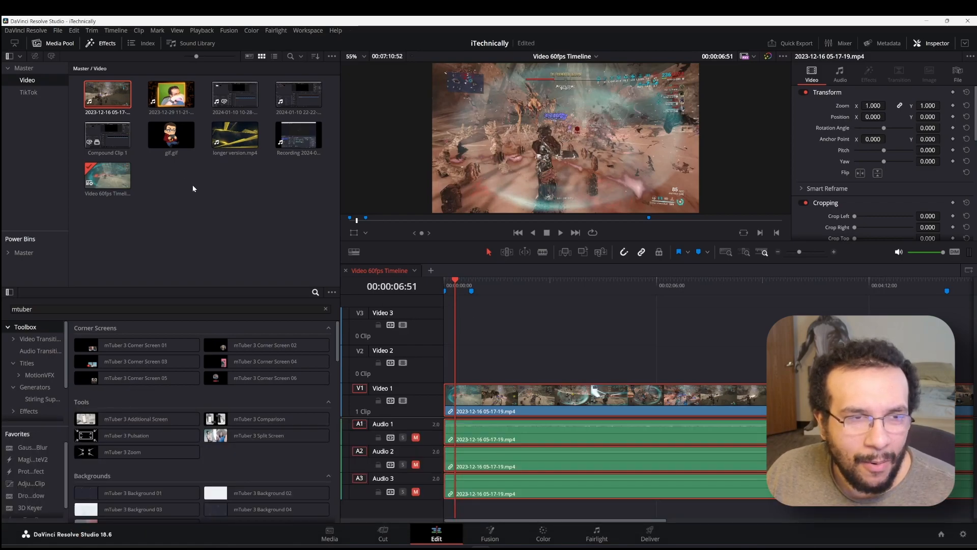
Step: Place longer version.mp4 at the start of the Video 2 track, above the gameplay clip, and select it
left_click(234, 133)
left_click_drag(234, 134, 447, 351)
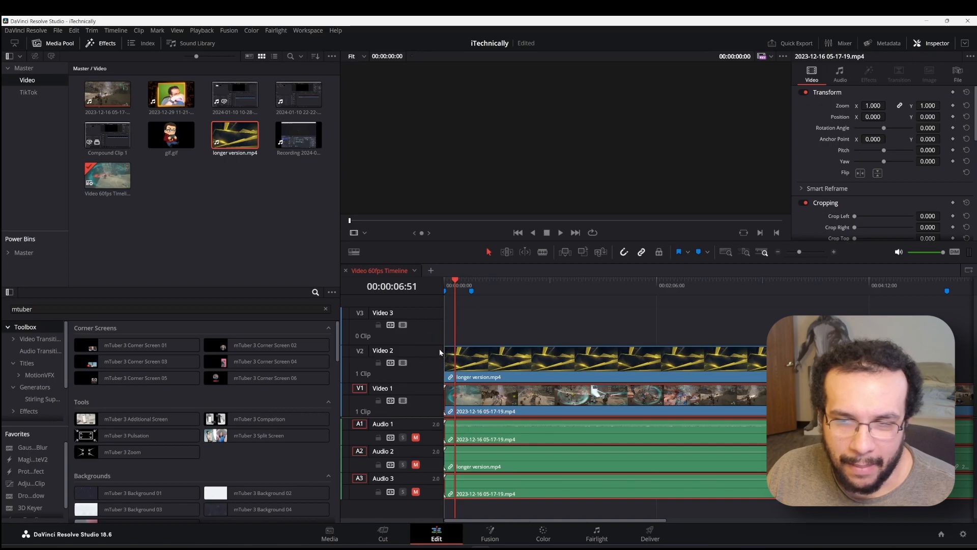
left_click(512, 355)
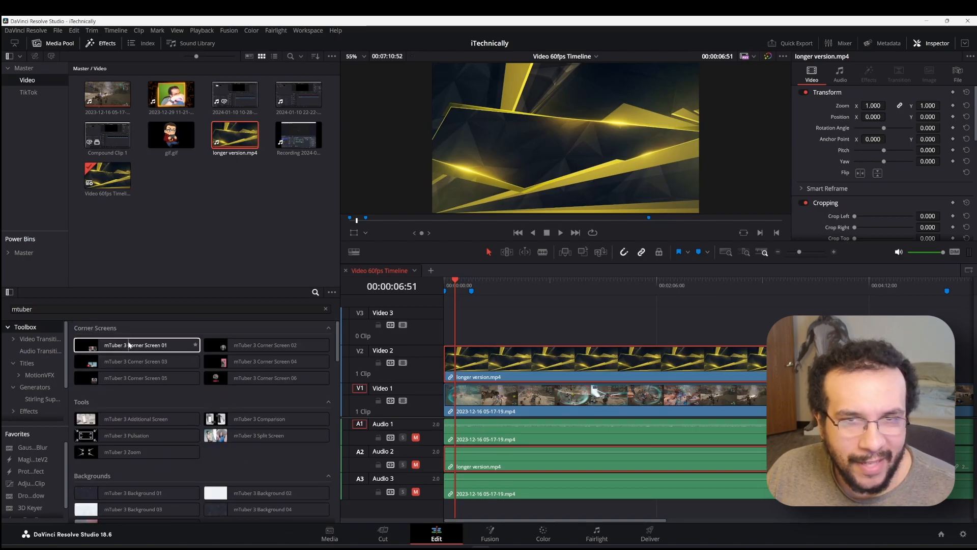
Step: Apply mTuber 3 Corner Screen 01 to the longer version.mp4 clip and move the playhead to 00:00:25:03
double_click(144, 344)
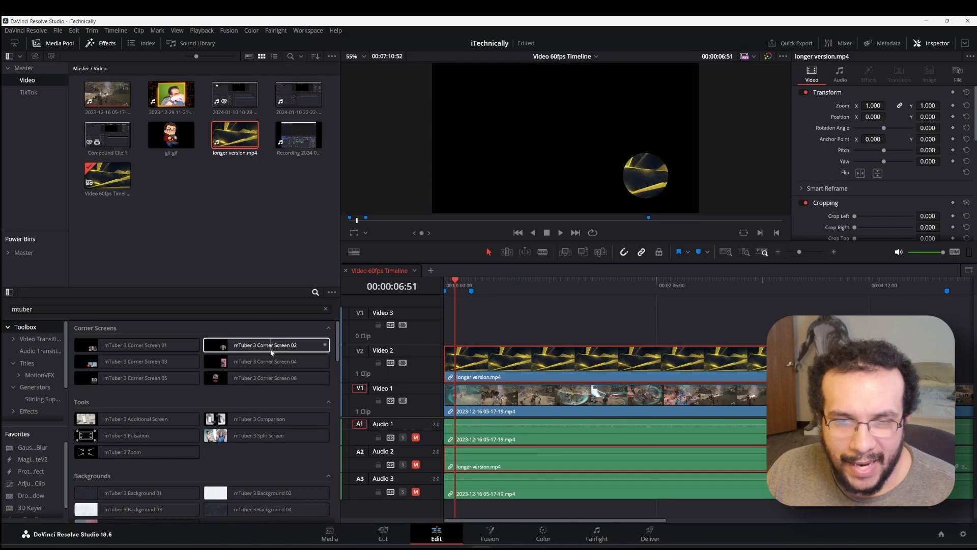
left_click_drag(125, 351, 570, 363)
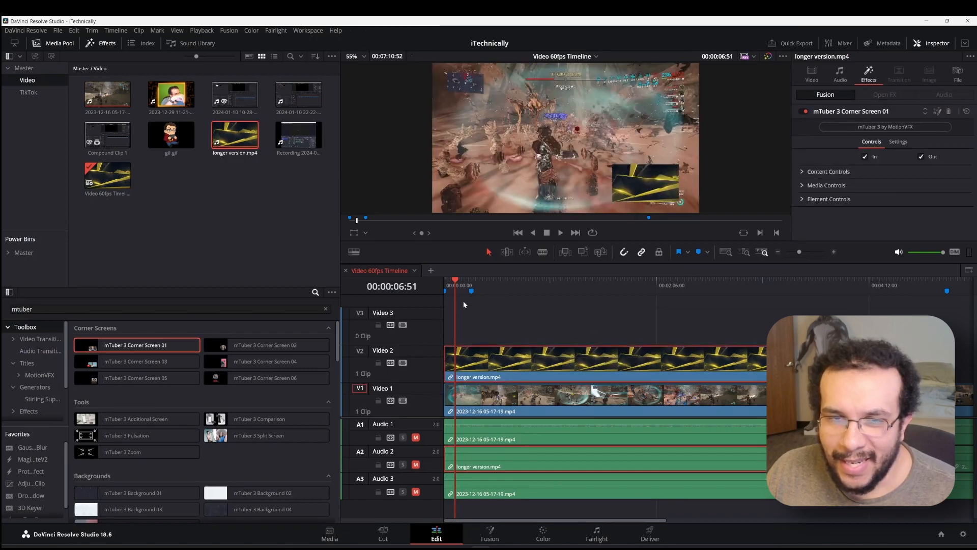
mouse_move(455, 281)
left_mouse_down()
mouse_move(740, 277)
mouse_move(487, 283)
left_mouse_up()
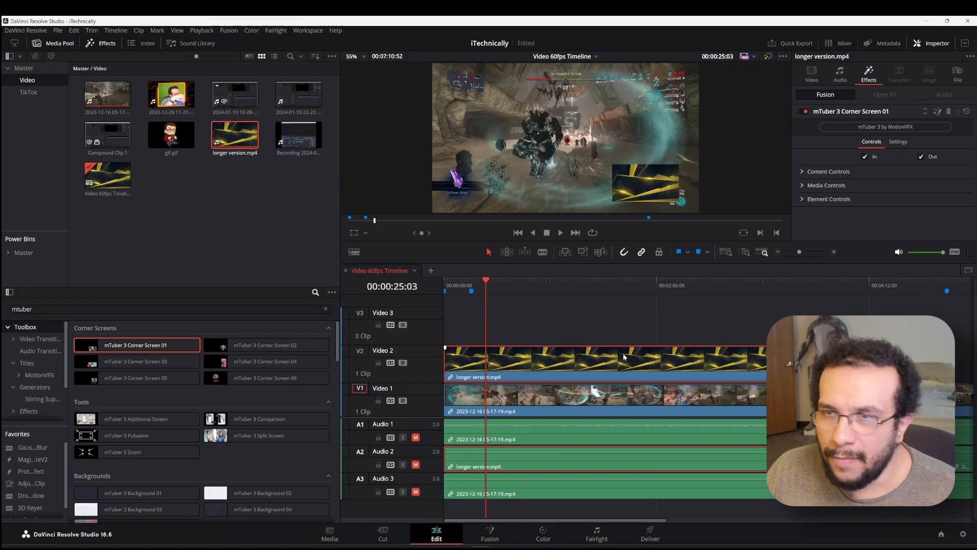
Step: Set the corner screen's Content Scale to 0.335 and its Content Position Y to 0.211
left_click(803, 176)
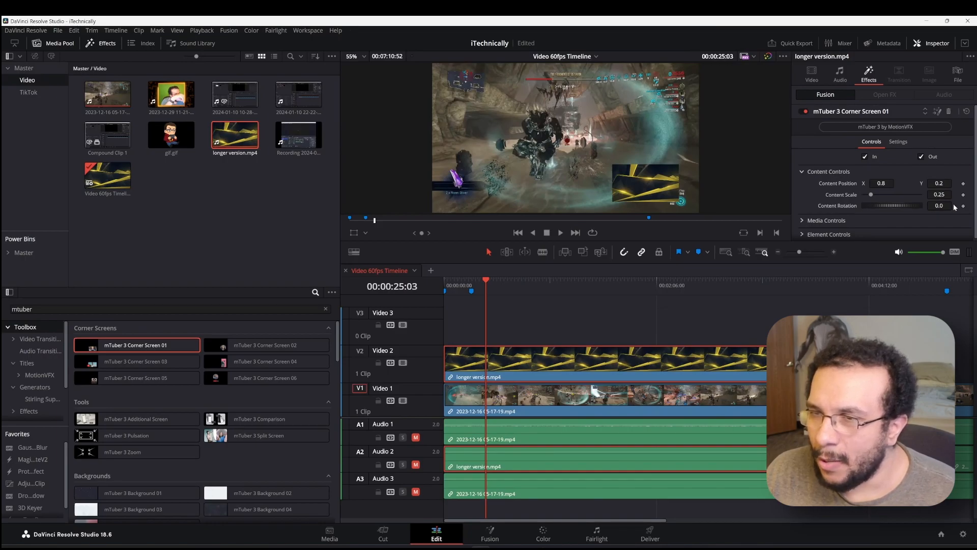
left_click_drag(939, 194, 961, 194)
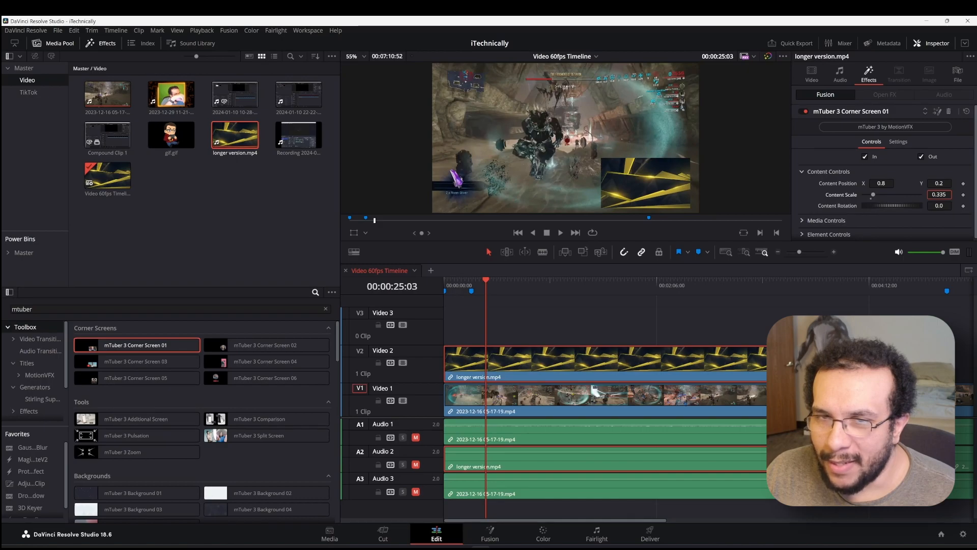
mouse_move(939, 184)
left_mouse_down()
mouse_move(957, 184)
mouse_move(944, 184)
left_mouse_up()
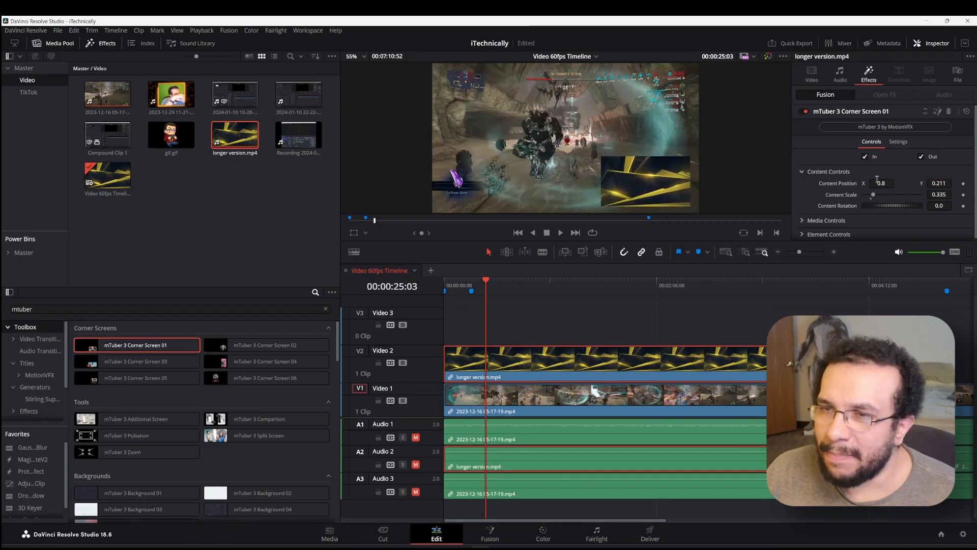
Step: Set the corner screen's Media Scale to 1.06 and its Media Offset X to 0.48
left_click(801, 220)
scroll(831, 221, "down", 1)
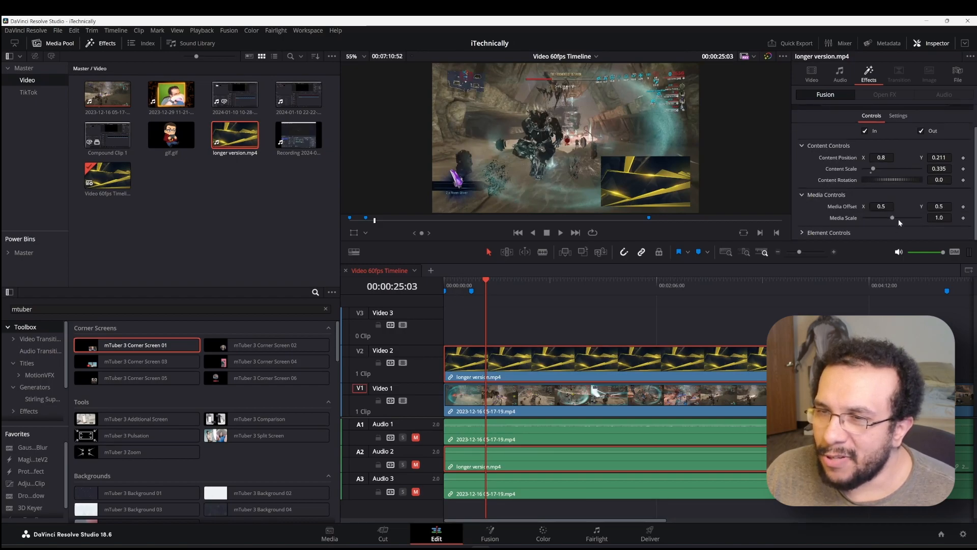
left_click_drag(892, 219, 875, 204)
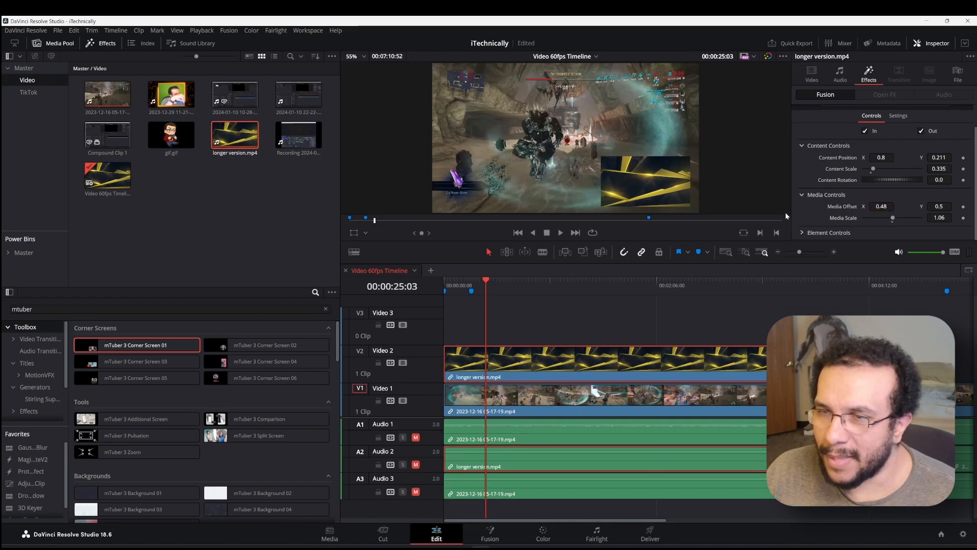
Step: Review the corner screen's Element Controls for the line and overlay solid, and collapse the section again
left_click(802, 232)
scroll(839, 219, "down", 3)
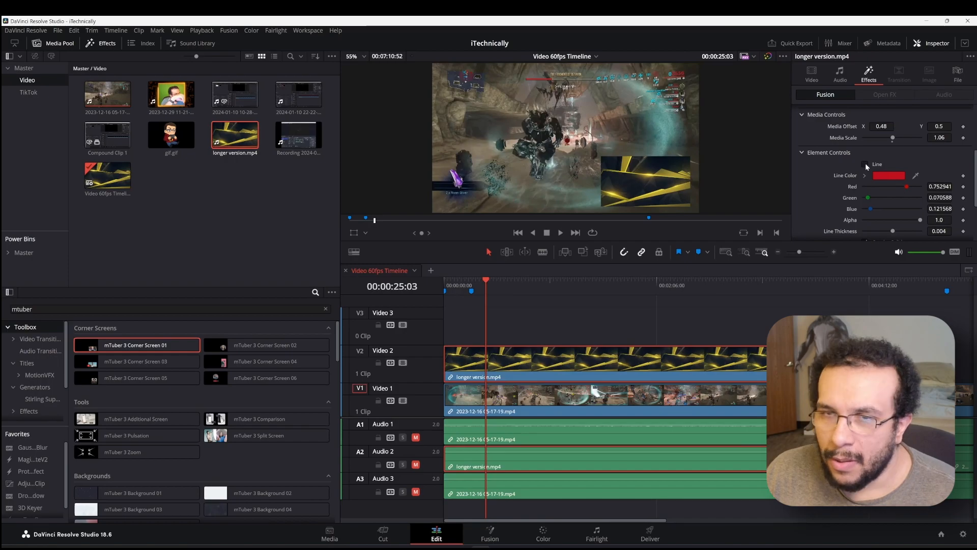
scroll(875, 175, "down", 3)
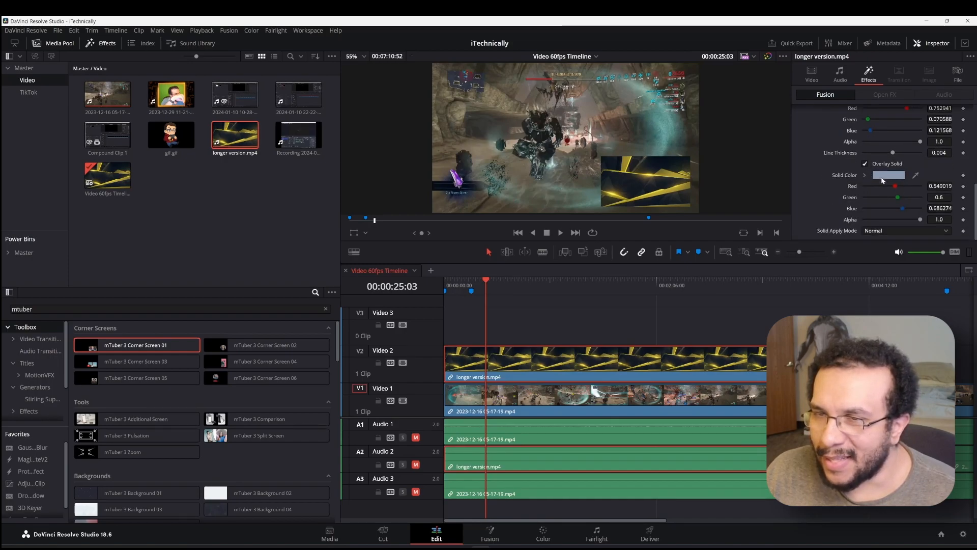
scroll(886, 234, "up", 4)
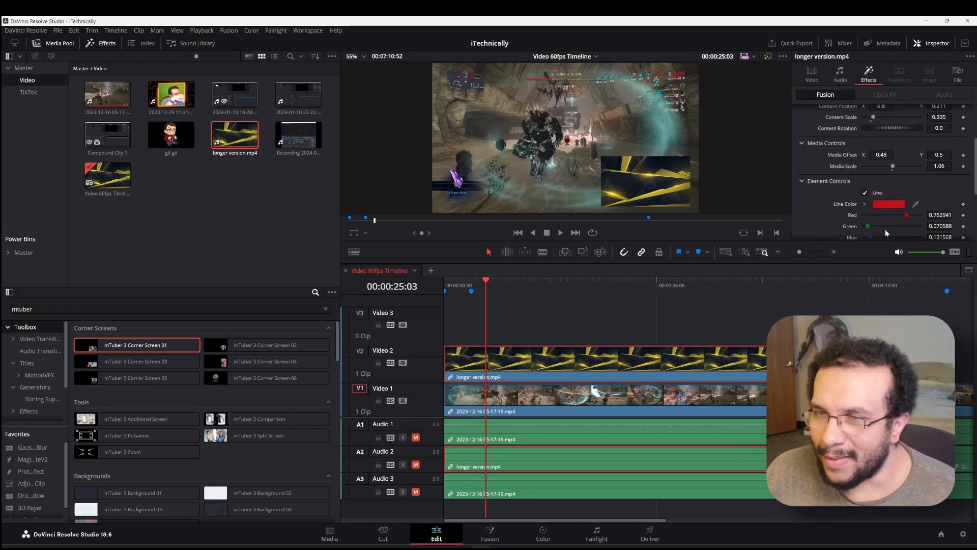
left_click(803, 181)
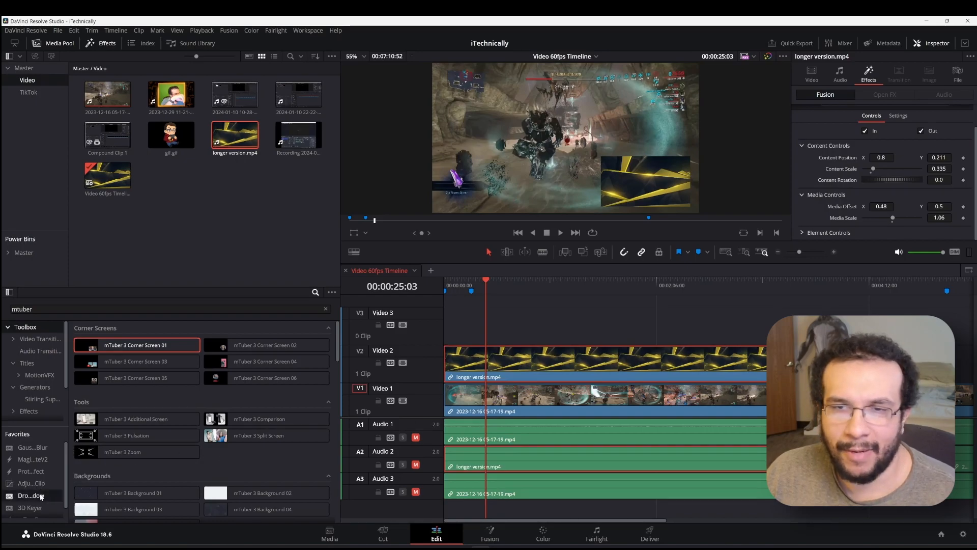
Step: Add the Drop Shadow effect to the longer version.mp4 clip and preview it from the start of the timeline
double_click(39, 496)
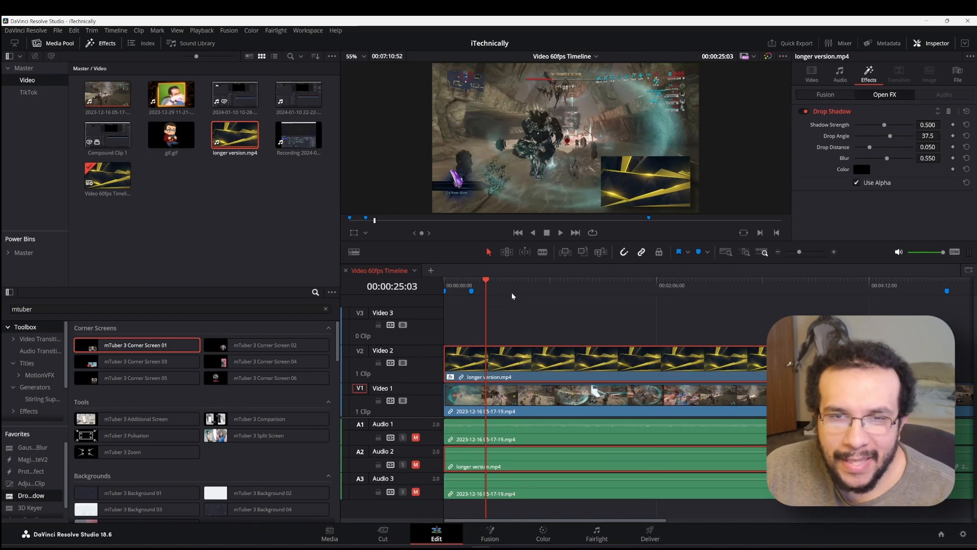
left_click(451, 284)
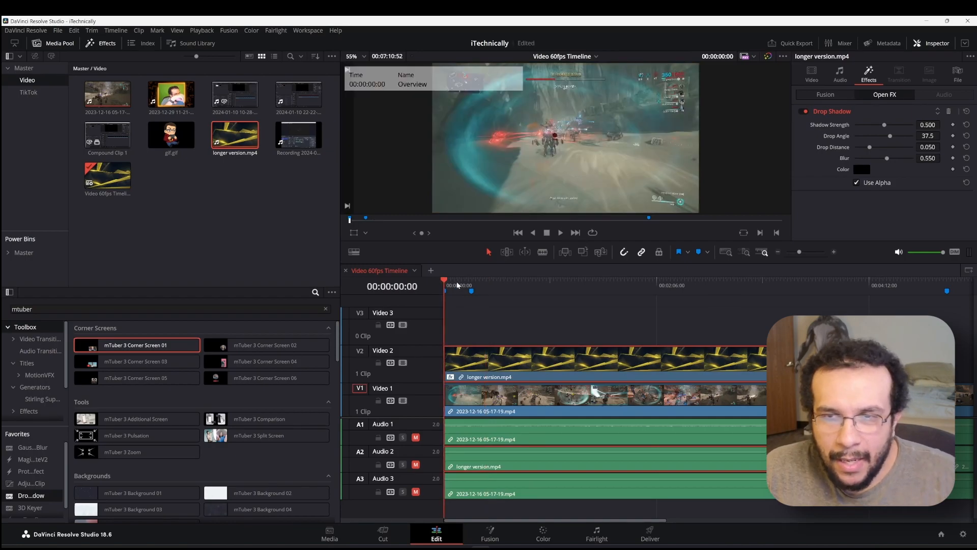
key("space")
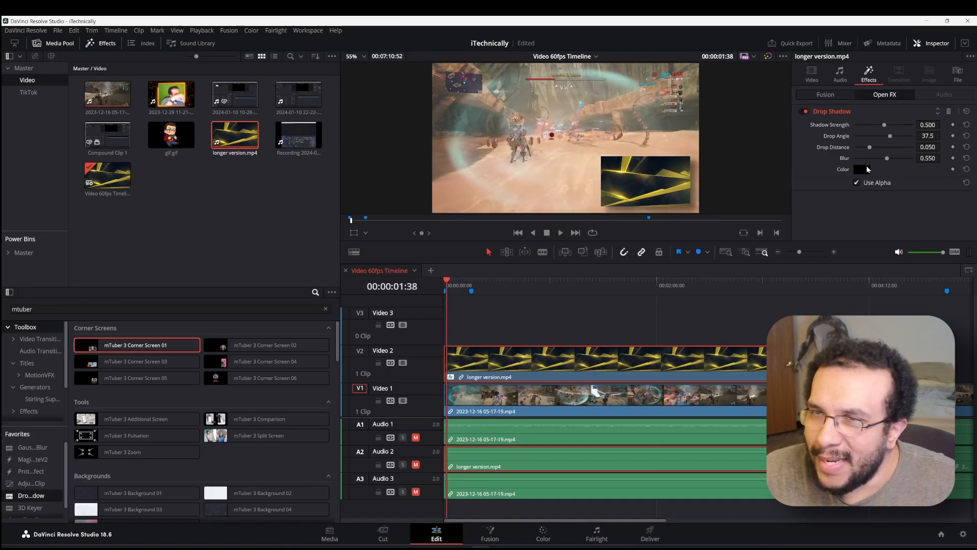
Step: Turn off the corner screen's In and Out animations and play the timeline from the start to check it
left_click(826, 95)
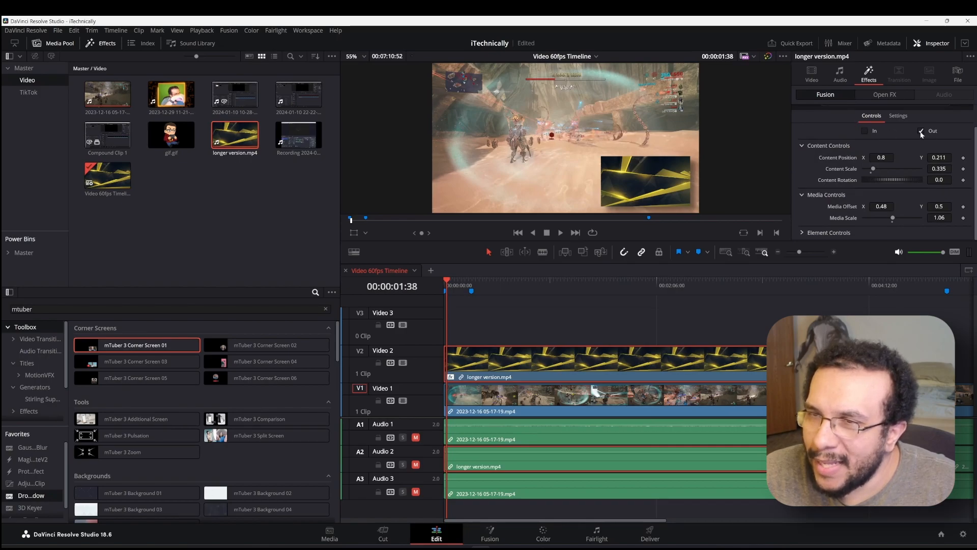
left_click(443, 280)
key("space")
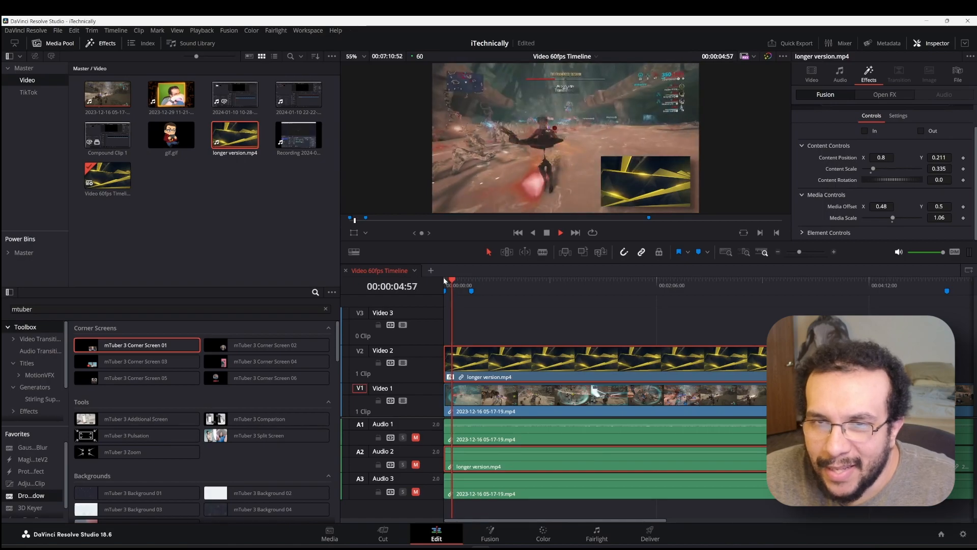
key("space")
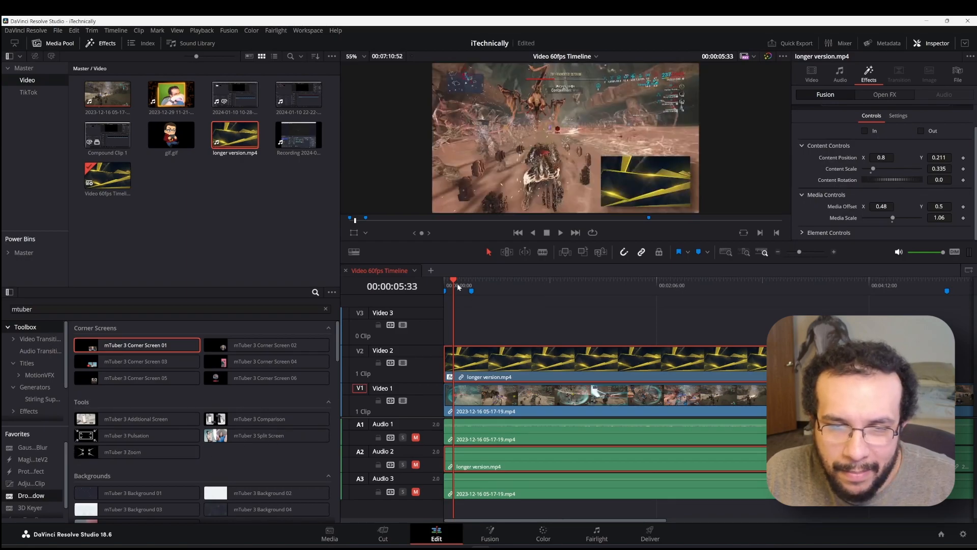
Step: Split the gameplay clip on Video 1 at 00:00:05:33 and 00:00:35:53
left_click(452, 407)
key("ctrl+b")
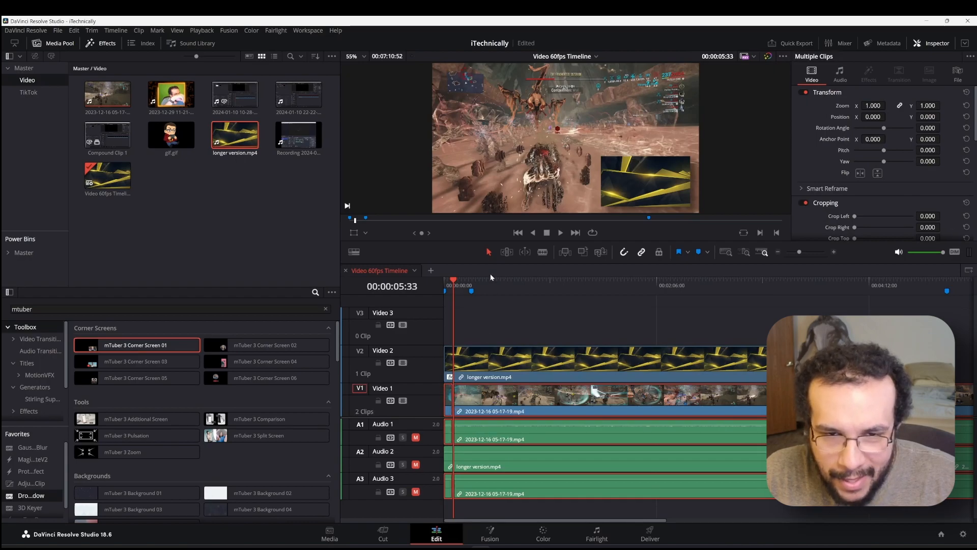
left_click(504, 279)
left_click(480, 408)
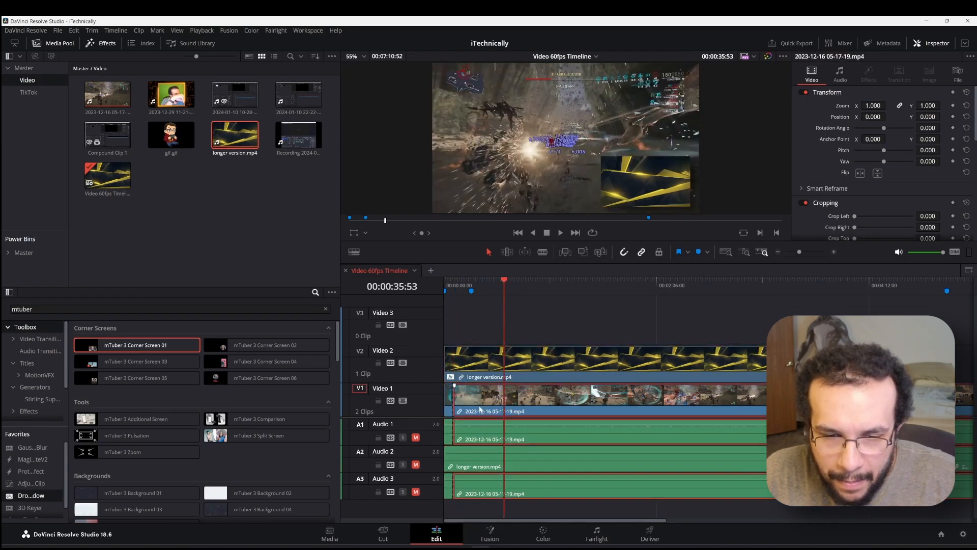
key("ctrl+b")
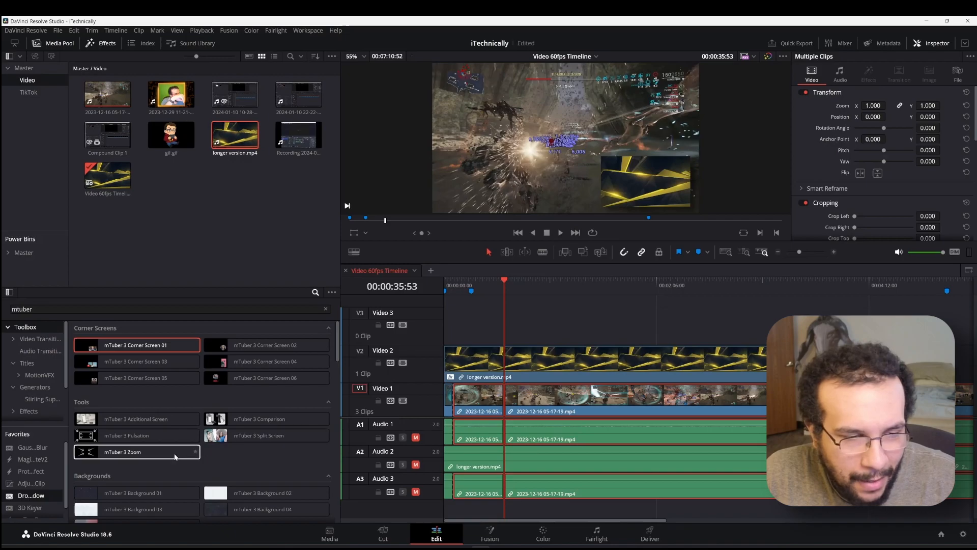
Step: Apply mTuber 3 Zoom to the middle segment of the gameplay clip and preview the effect from the timeline start
left_click_drag(127, 452, 481, 402)
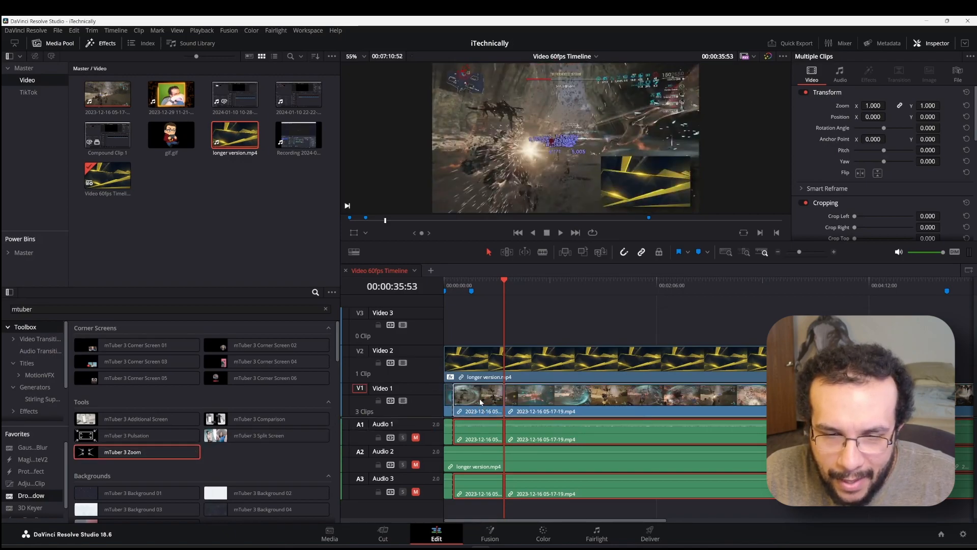
left_click(453, 283)
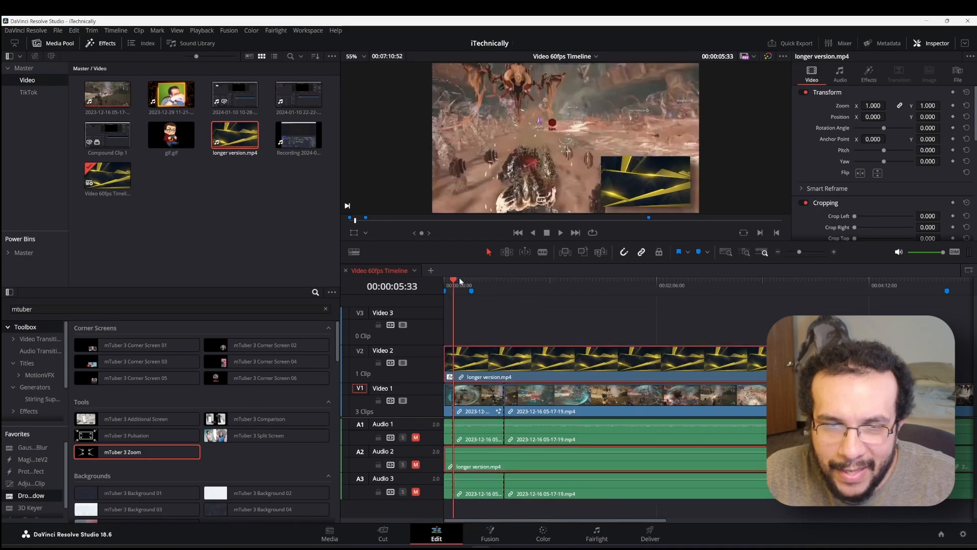
key("space")
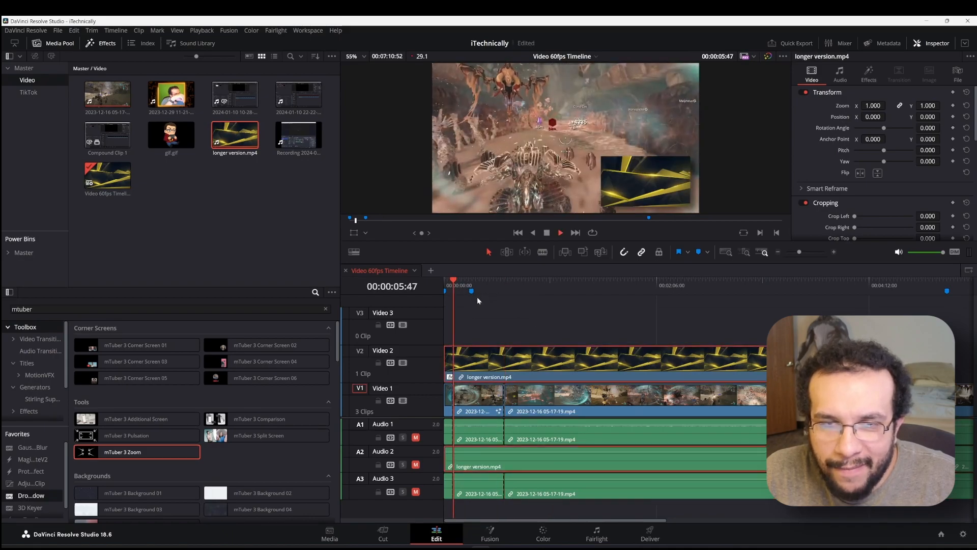
left_click(447, 283)
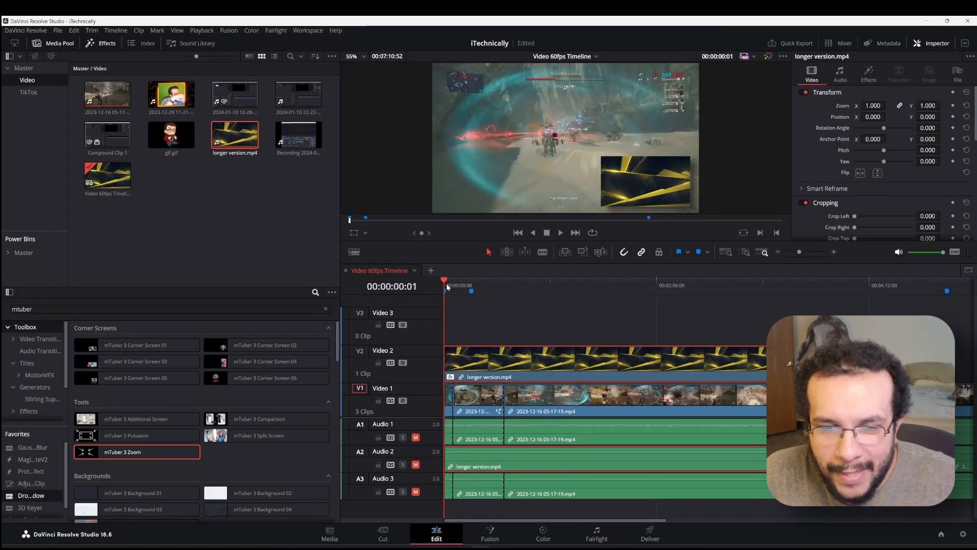
key("space")
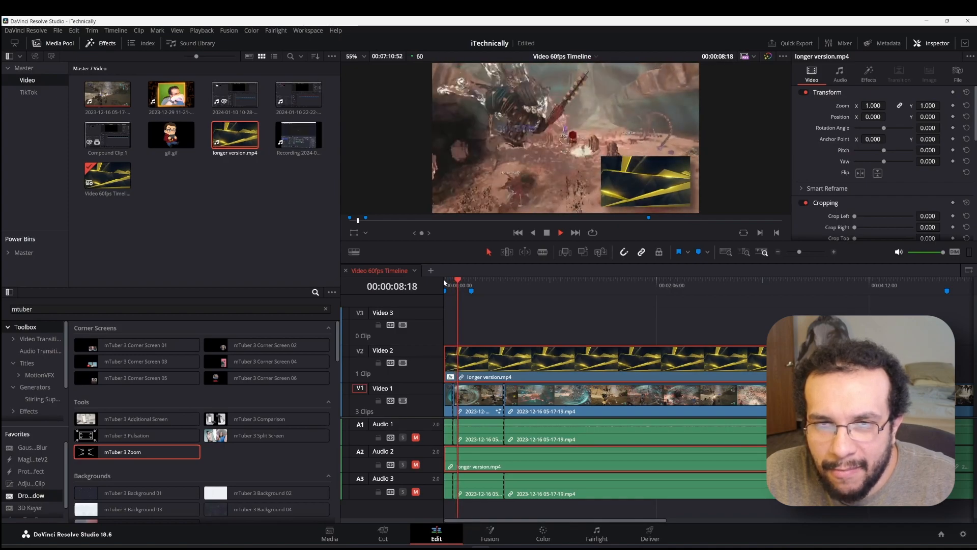
key("space")
Step: Set the middle gameplay segment's zoom point to X 0.514, Y 0.713 and zoom amount to 2.36, and play the timeline from the start
left_click(474, 405)
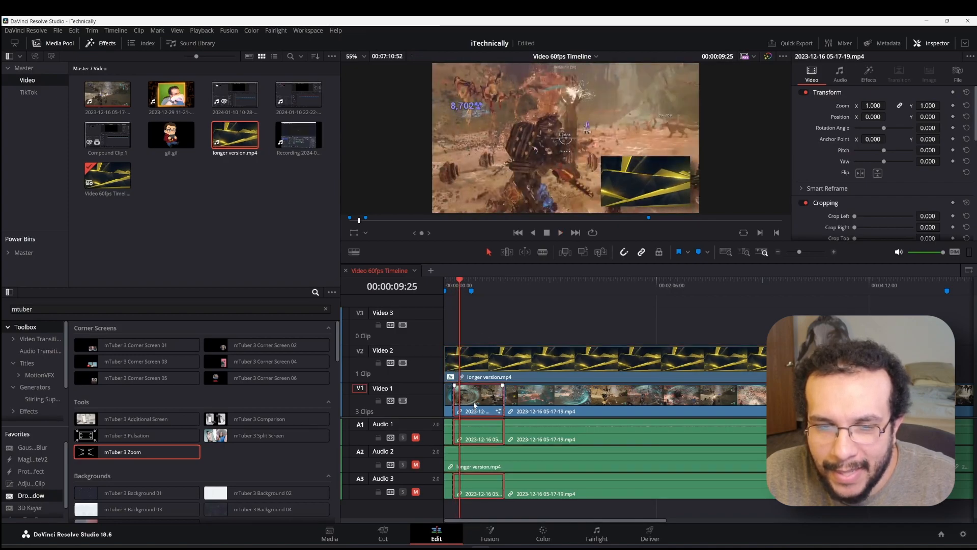
left_click(869, 75)
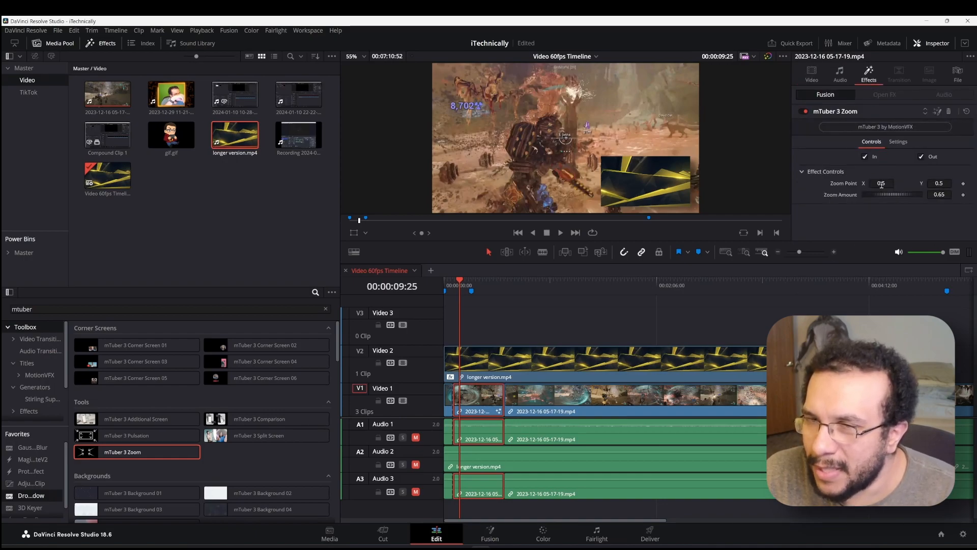
left_click_drag(890, 193, 936, 185)
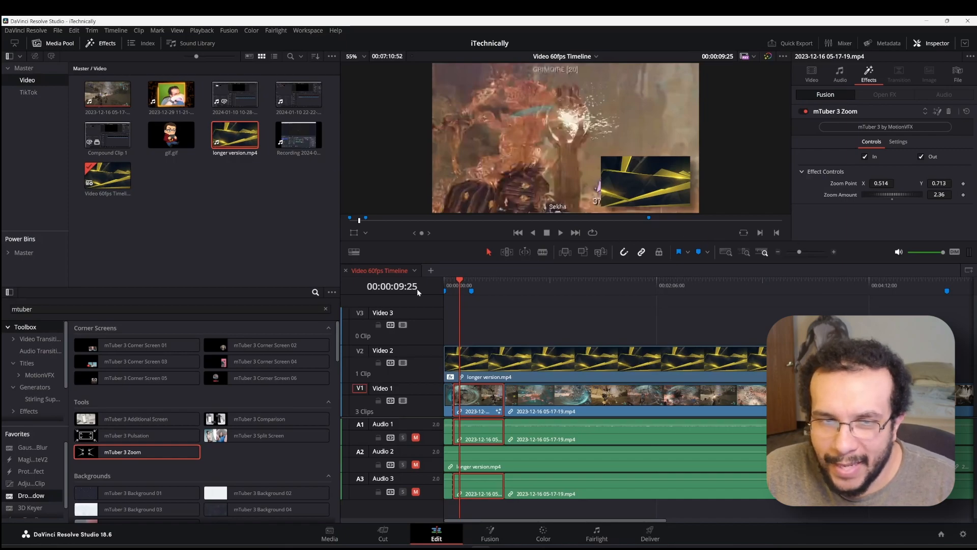
left_click(445, 280)
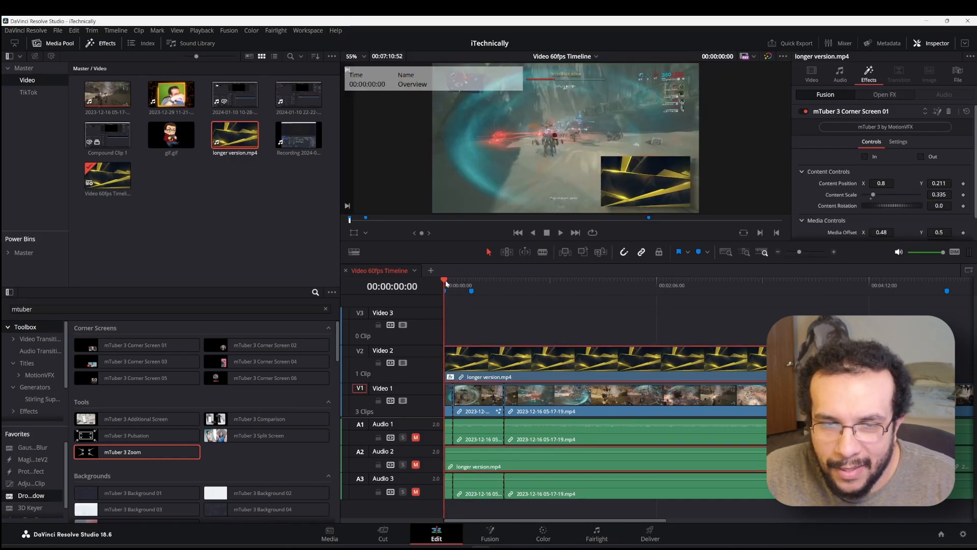
key("space")
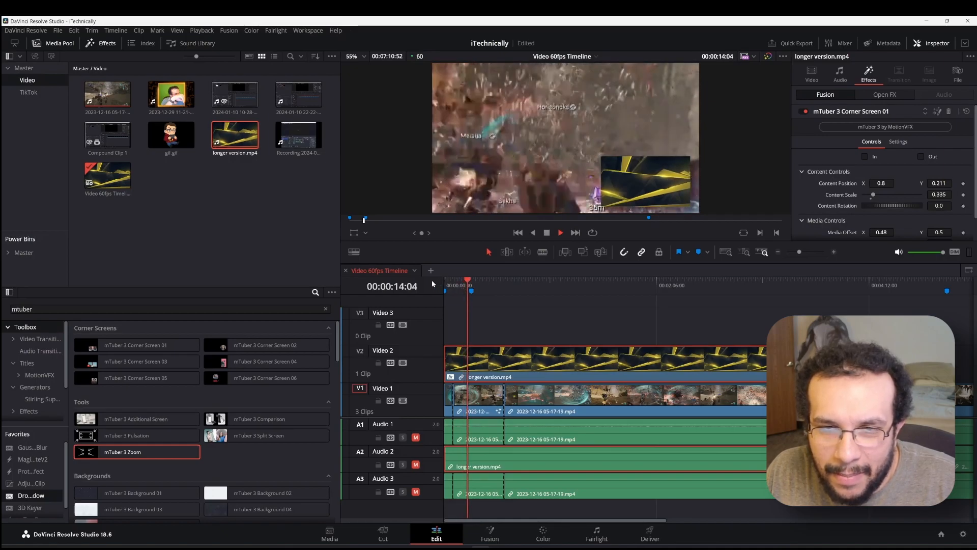
key("space")
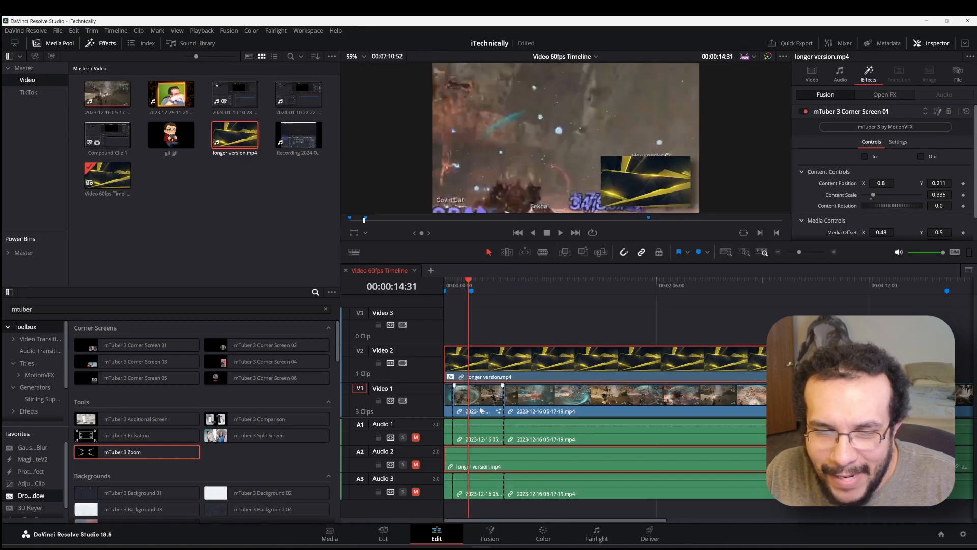
key("ctrl+b")
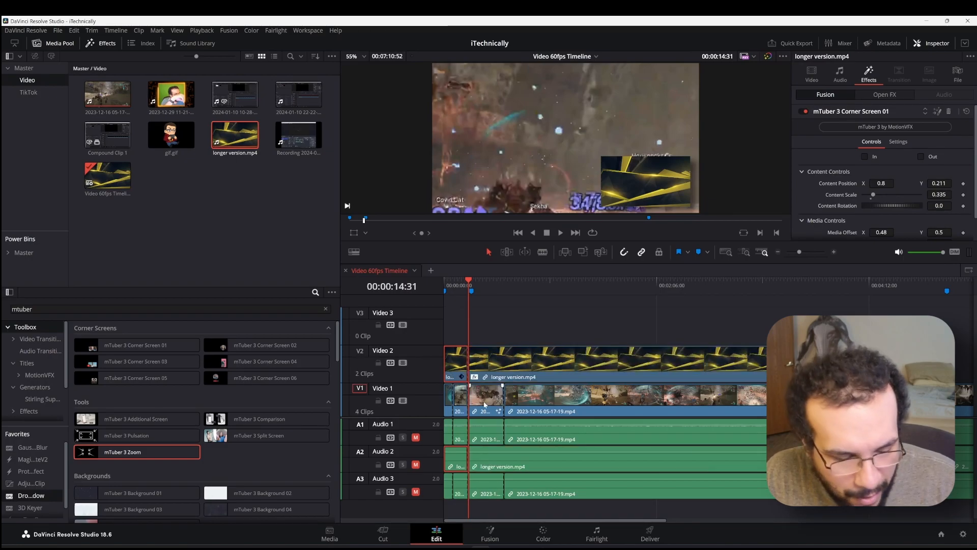
key("ctrl+z")
key("ctrl+z")
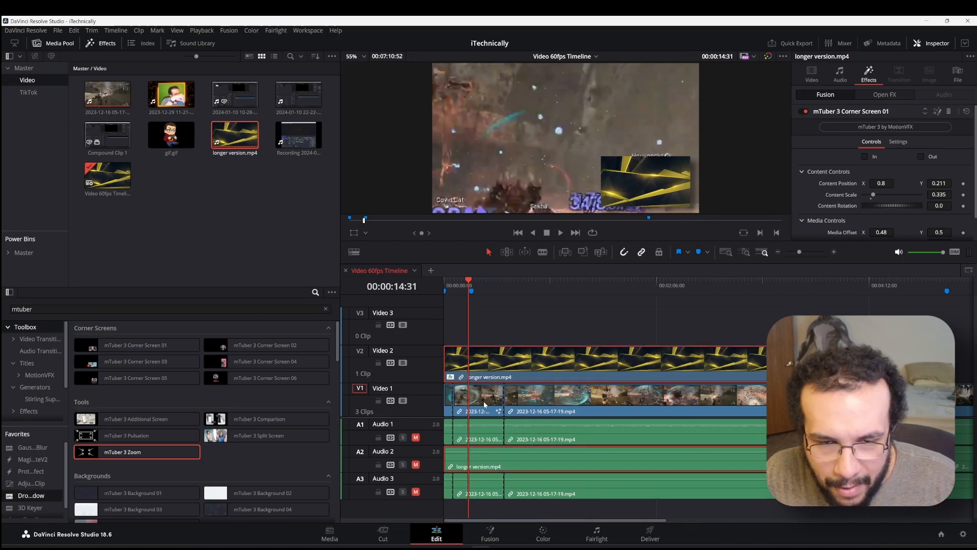
Step: Split only the zoomed gameplay segment at 00:00:14:31 and remove mTuber 3 Zoom from its second part
left_click(470, 404)
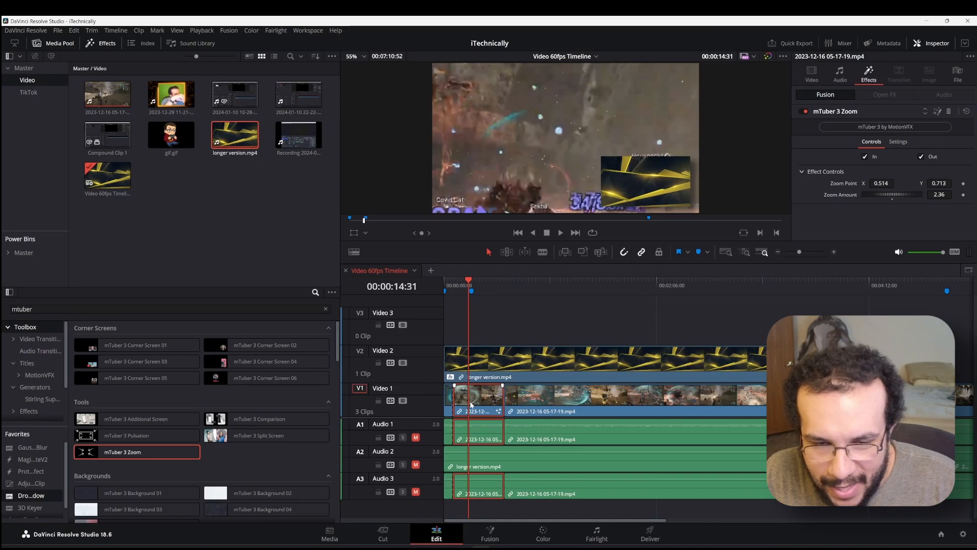
key("ctrl+b")
left_click(482, 404)
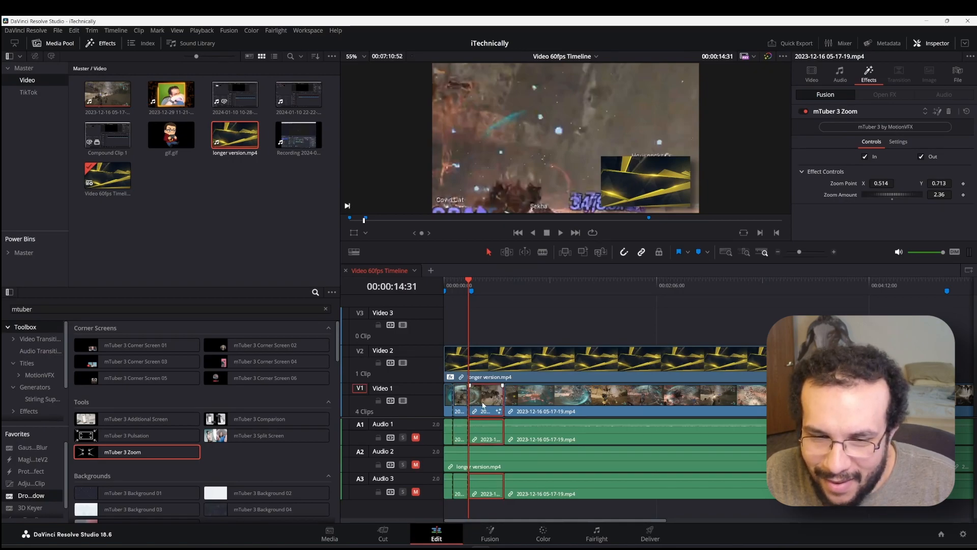
left_click(950, 111)
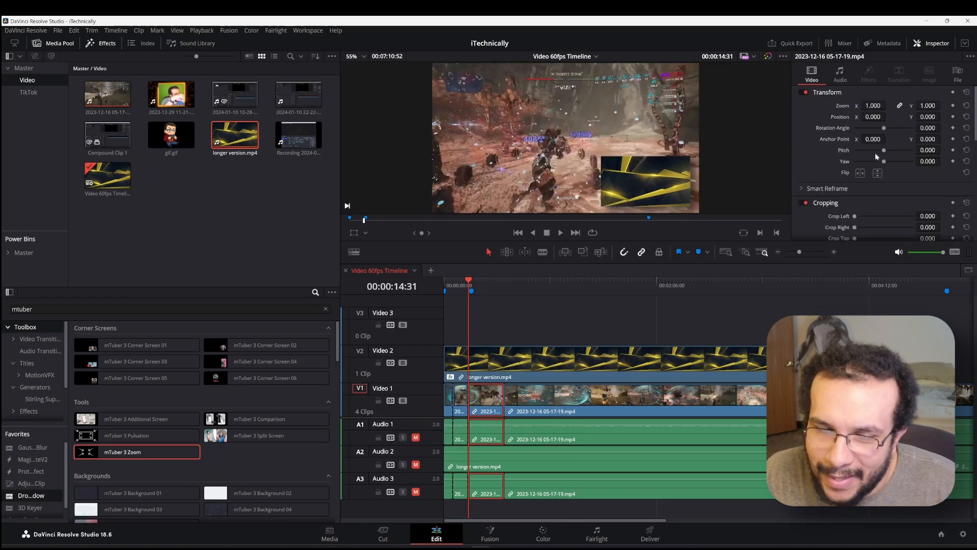
Step: Play the timeline through the end of the shortened zoom segment and review that segment's mTuber 3 Zoom settings
left_click(459, 402)
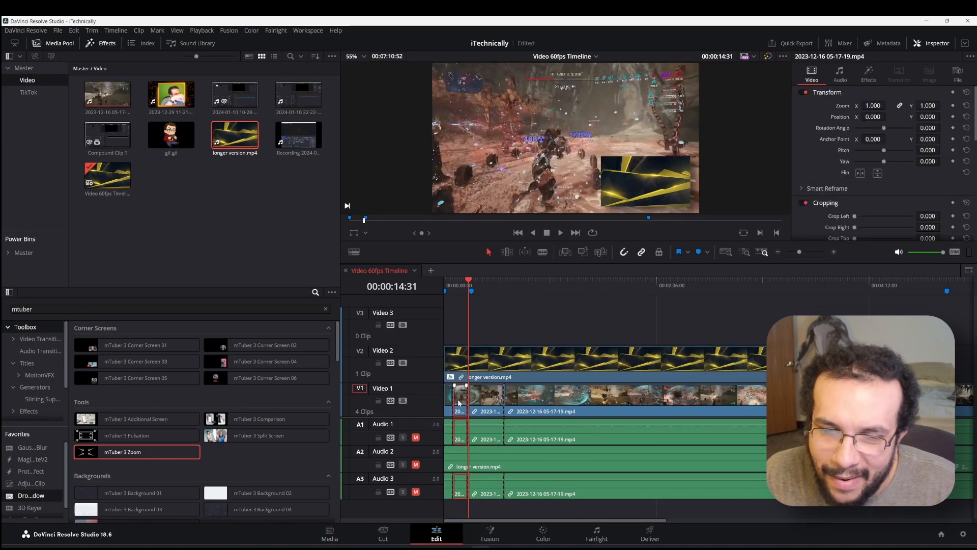
left_click(454, 283)
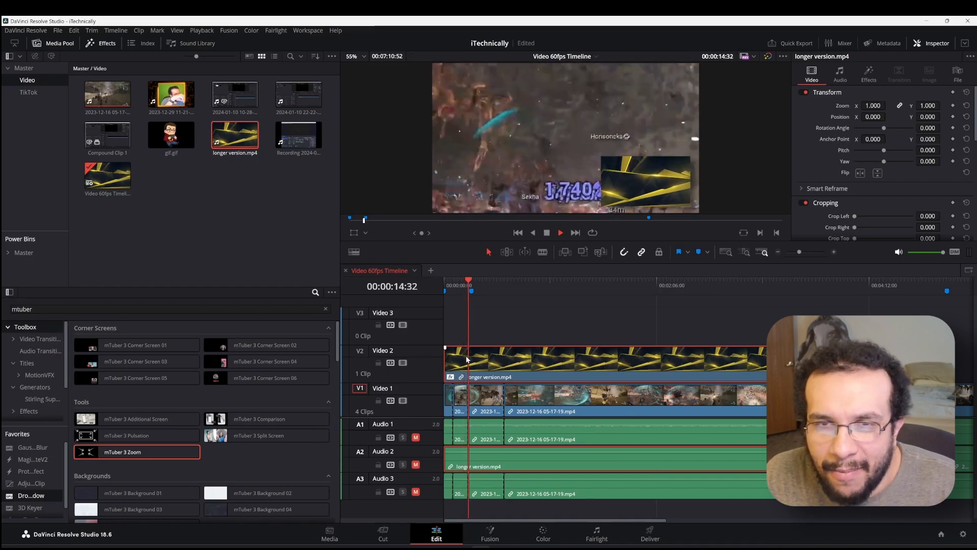
key("space")
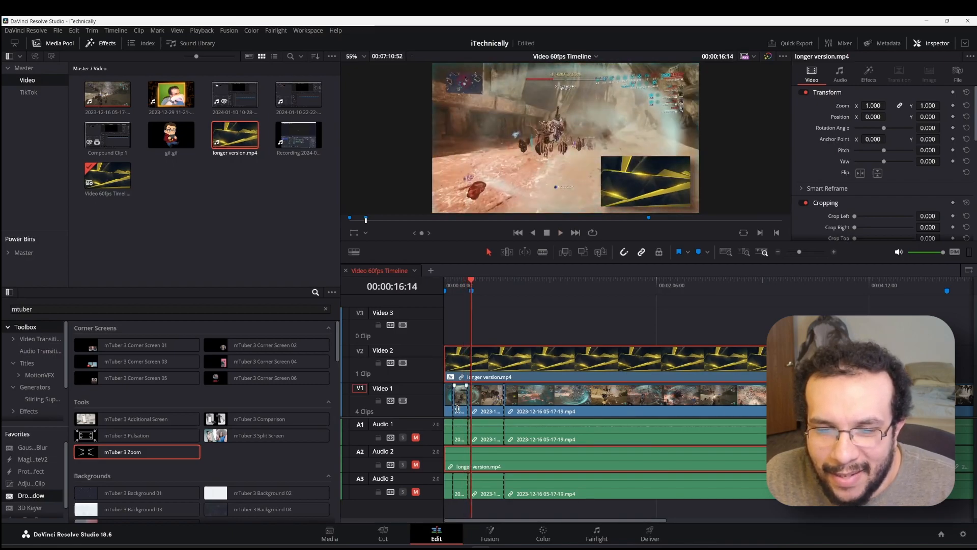
left_click(461, 402)
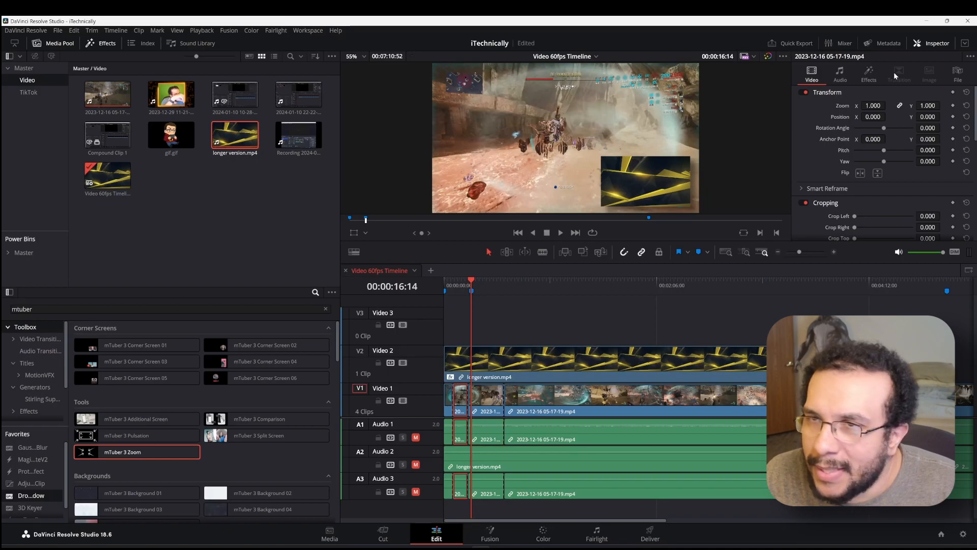
left_click(869, 74)
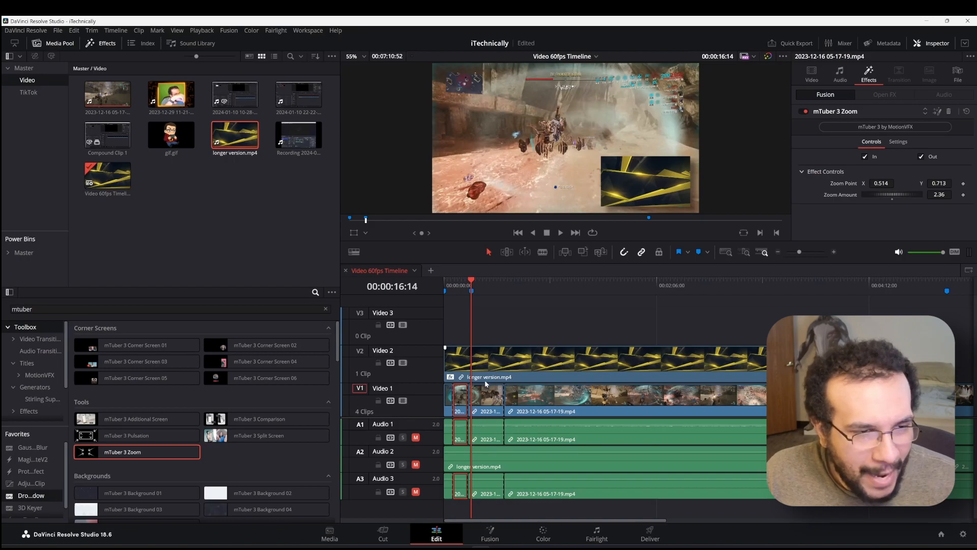
Step: Add mTuber 3 Background 01 to Video 3 and extend its start back to 00:00:16:14
scroll(276, 434, "down", 1)
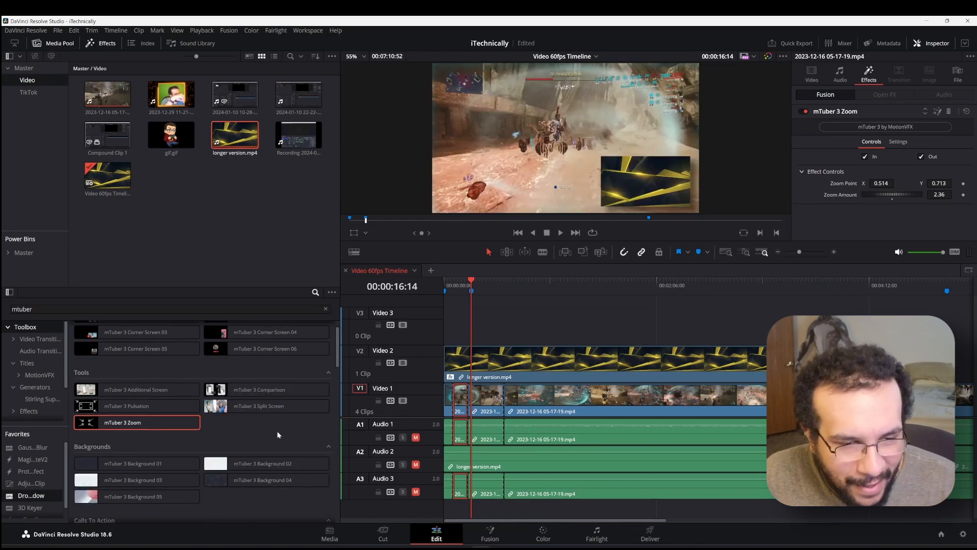
scroll(277, 431, "down", 1)
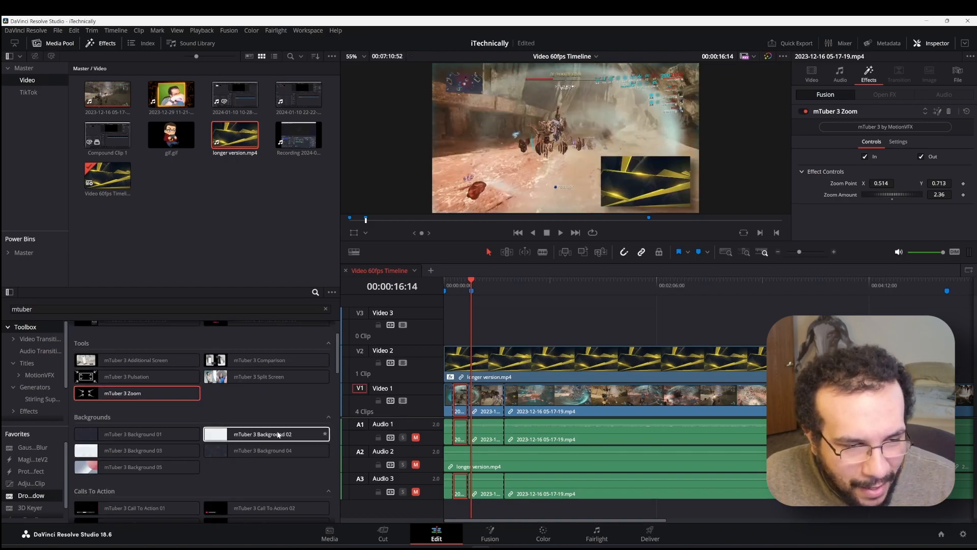
left_click(128, 437)
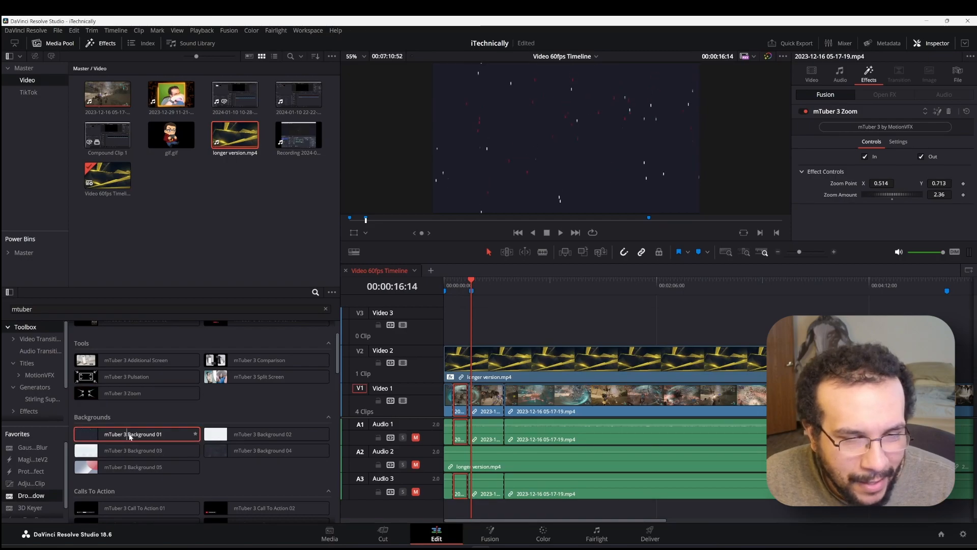
left_click_drag(131, 436, 506, 322)
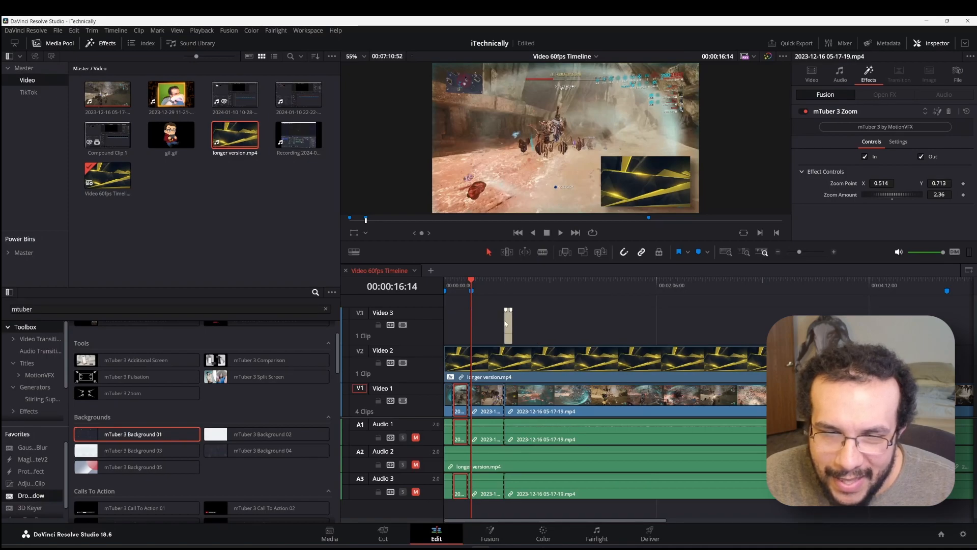
left_click(506, 325)
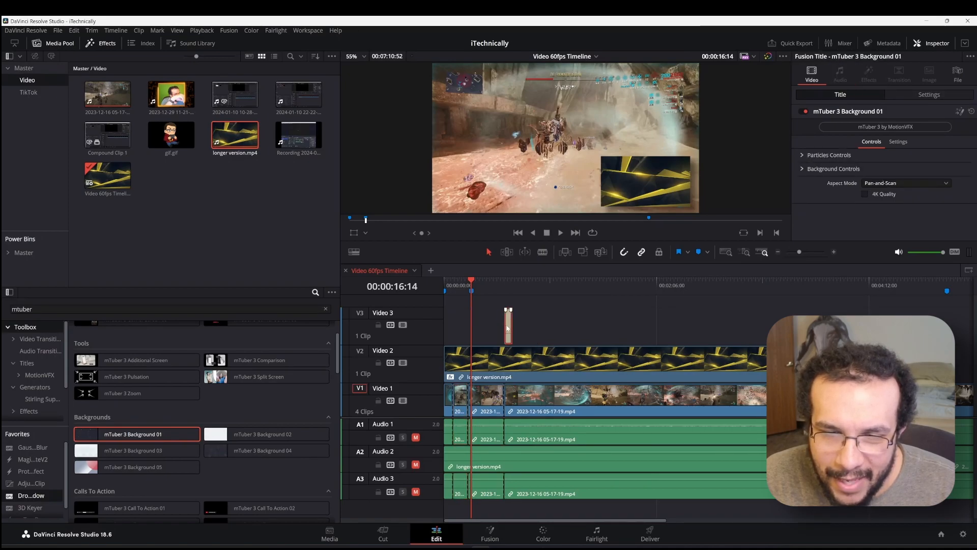
left_click_drag(506, 328, 479, 329)
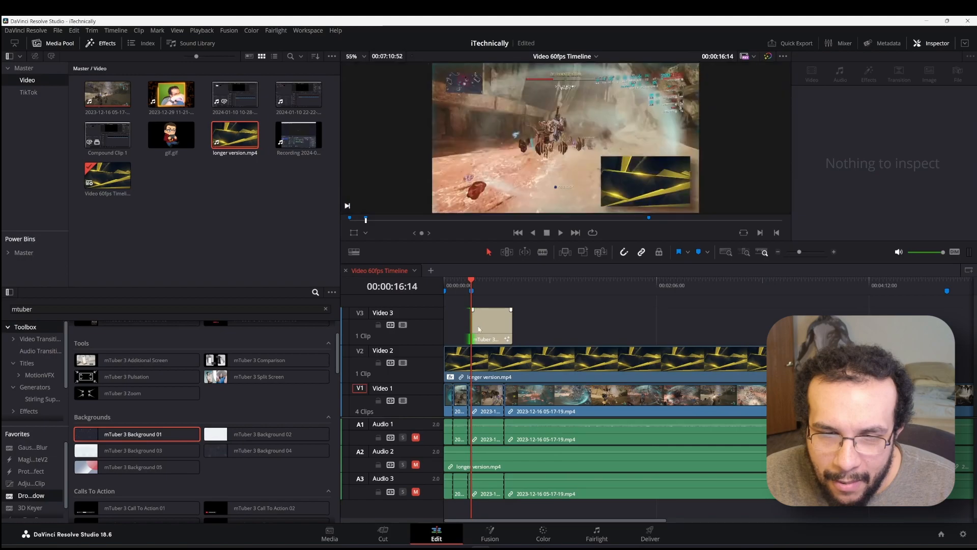
Step: Preview the animated background from 00:00:30:36 and select its clip on Video 3
left_click(496, 283)
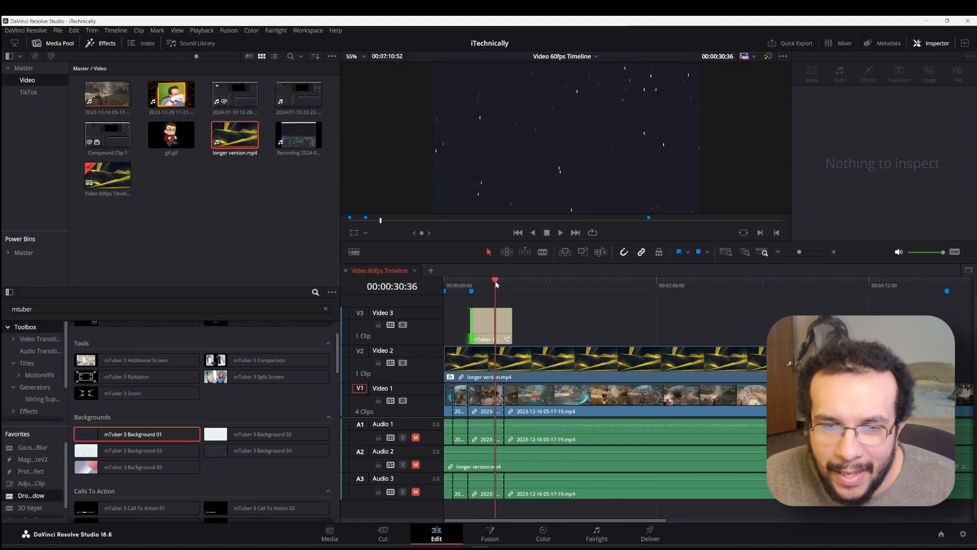
key("space")
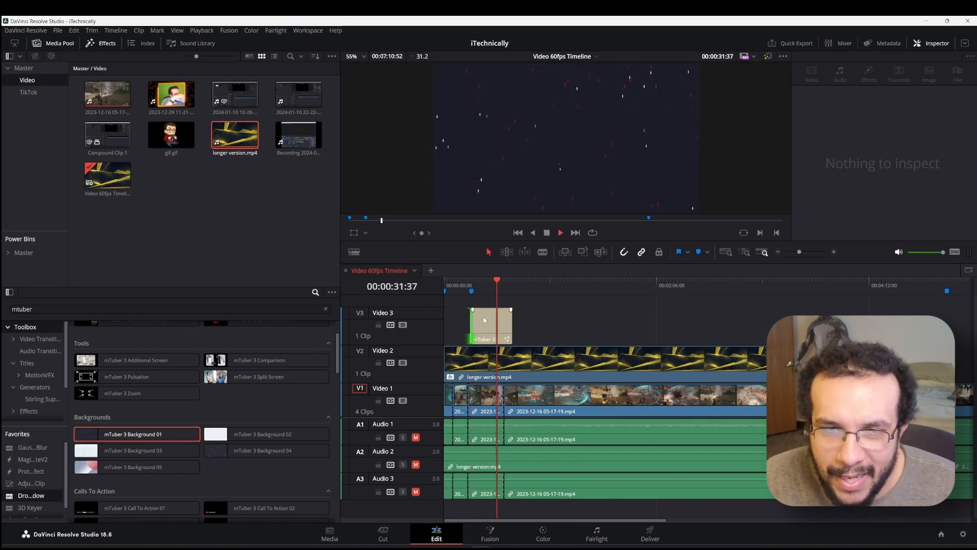
left_click(486, 325)
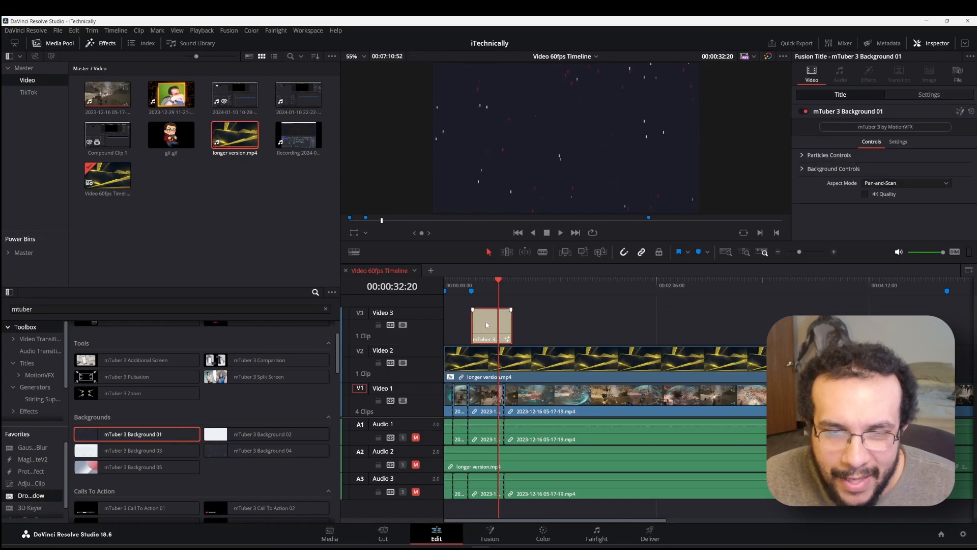
Step: Place gif.gif above the background on a new Video 4 track at 00:00:31:42 and play it
left_click(174, 136)
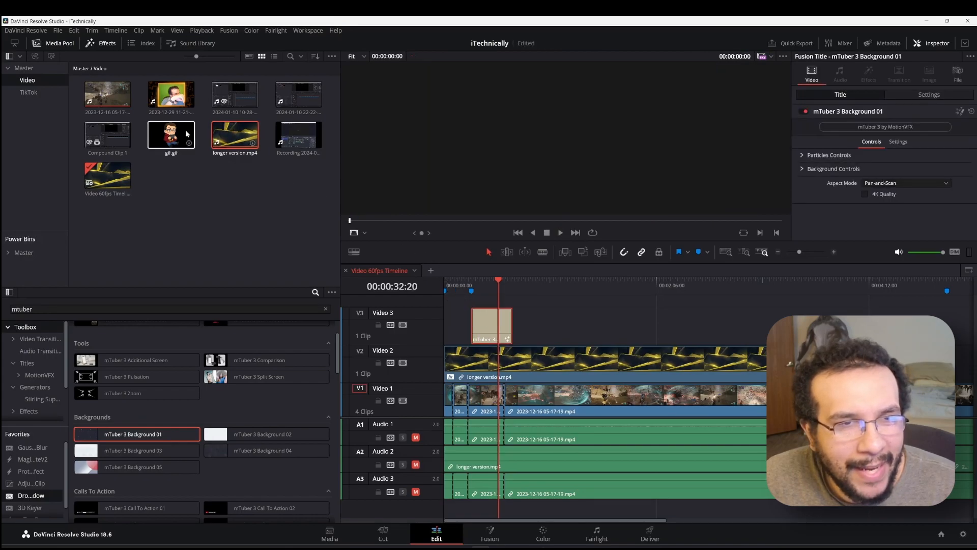
left_click_drag(176, 138, 499, 313)
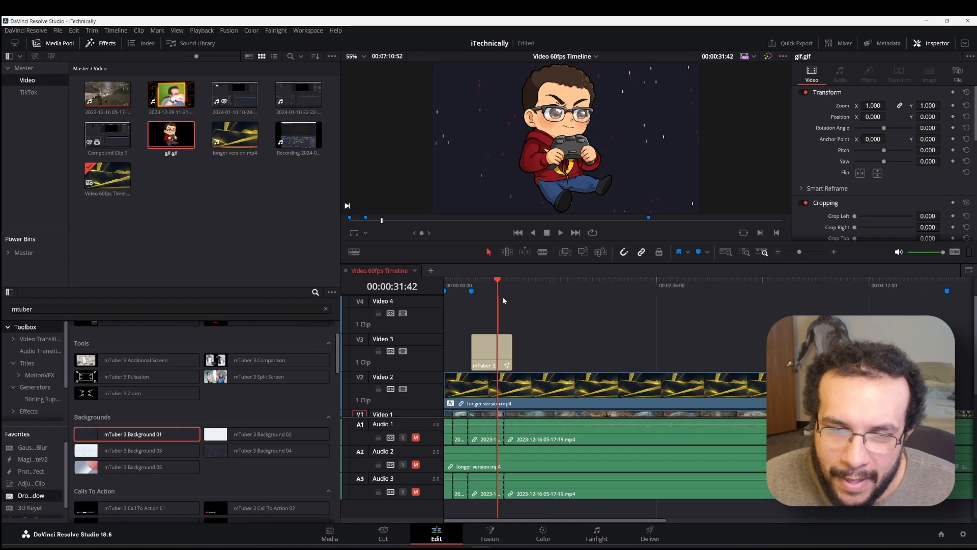
left_click_drag(799, 252, 805, 252)
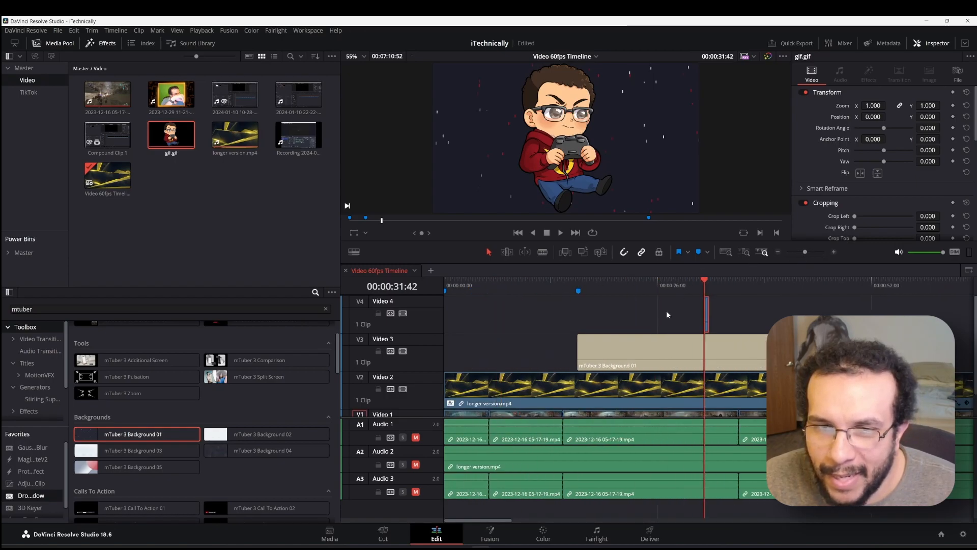
scroll(666, 310, "right", 5)
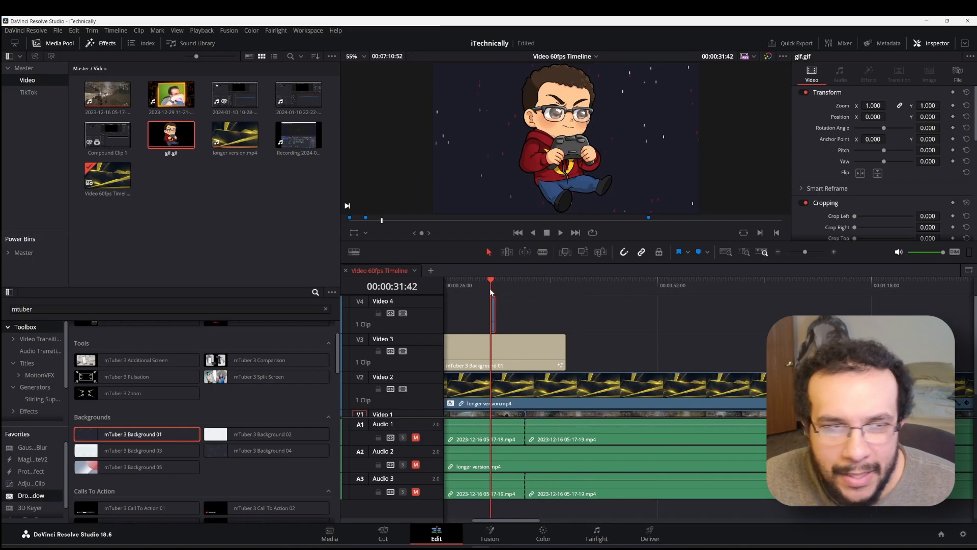
key("space")
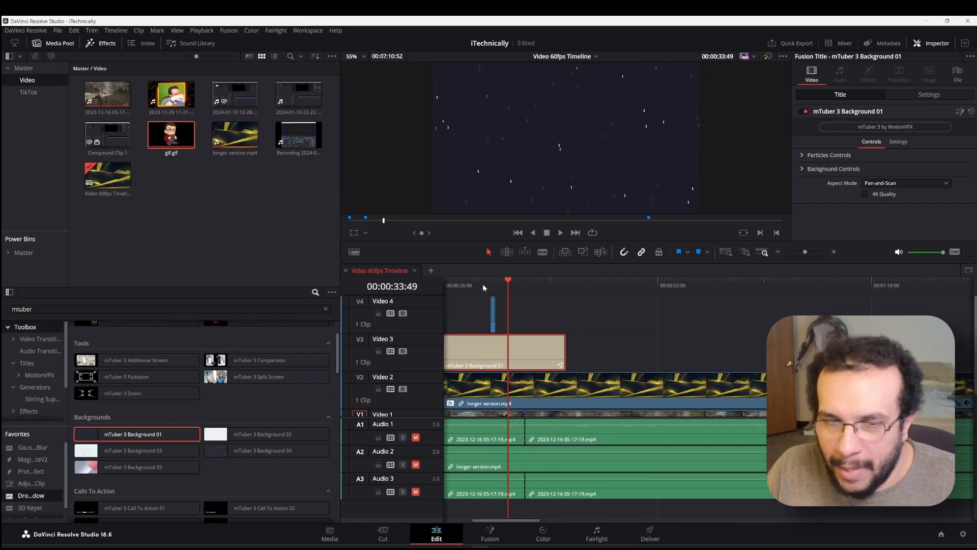
Step: Duplicate the gif.gif clip on Video 4 into four back-to-back clips and play them from the first one
left_click(494, 322)
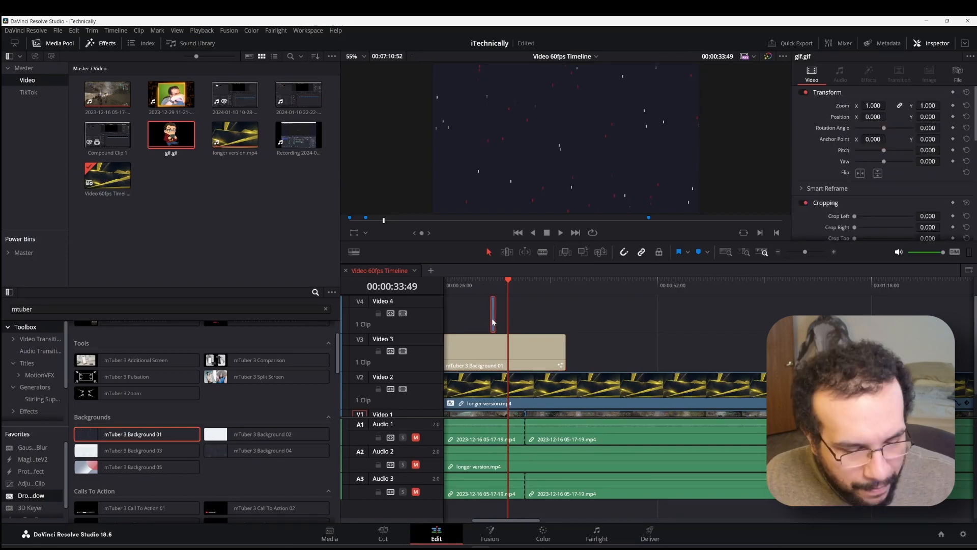
left_click_drag(494, 322, 510, 319)
left_click(492, 283)
key("space")
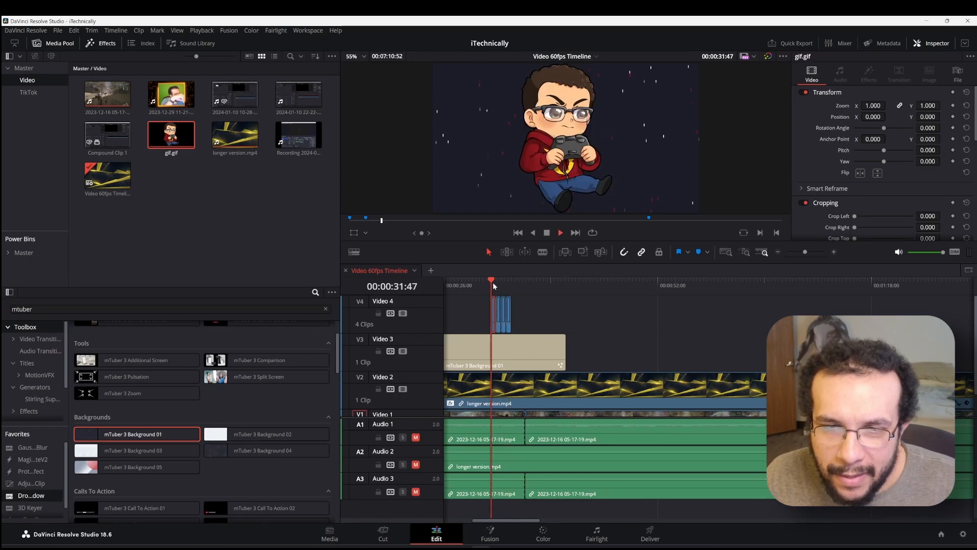
key("space")
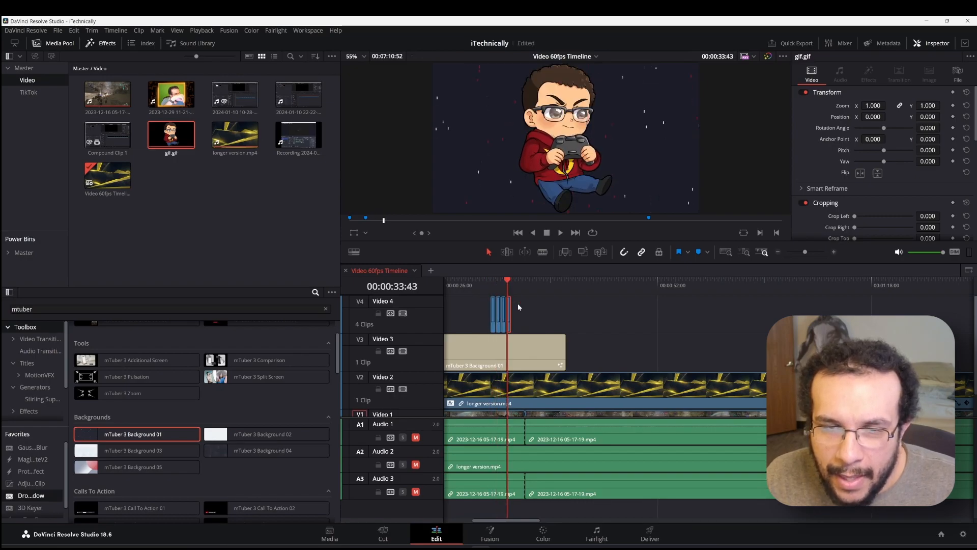
Step: Select the four gif.gif clips on Video 4, then play the timeline from its beginning
left_click_drag(518, 304, 489, 305)
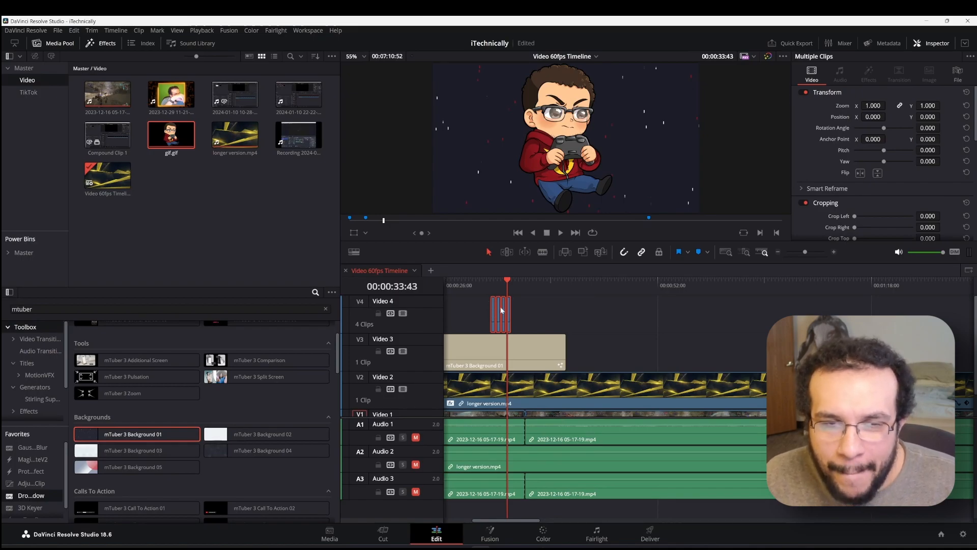
left_click(490, 278)
scroll(476, 307, "left", 3)
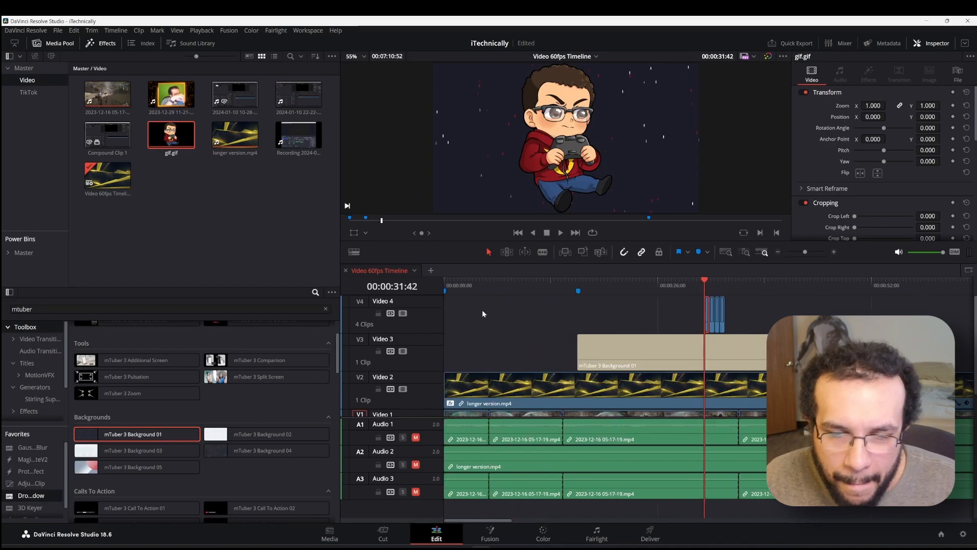
left_click(450, 280)
key("space")
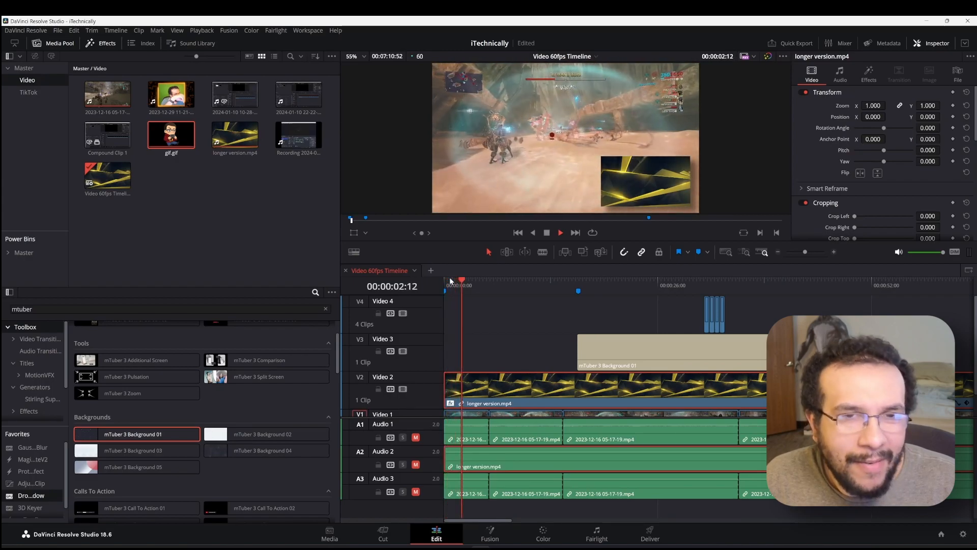
key("space")
Step: Add mTuber 3 Call To Action 02 to Video 3 at 00:00:01:43 and play through it
left_click_drag(467, 280, 459, 280)
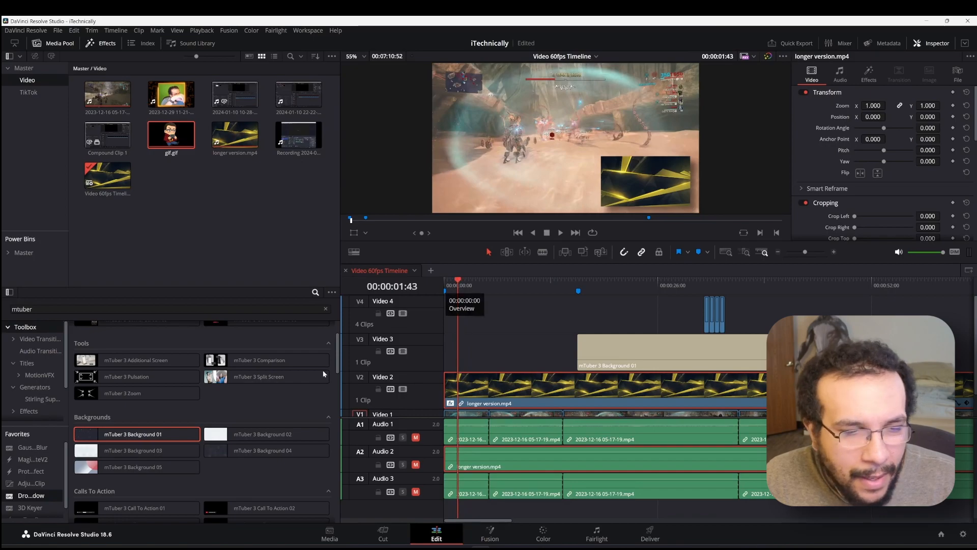
scroll(143, 451, "down", 2)
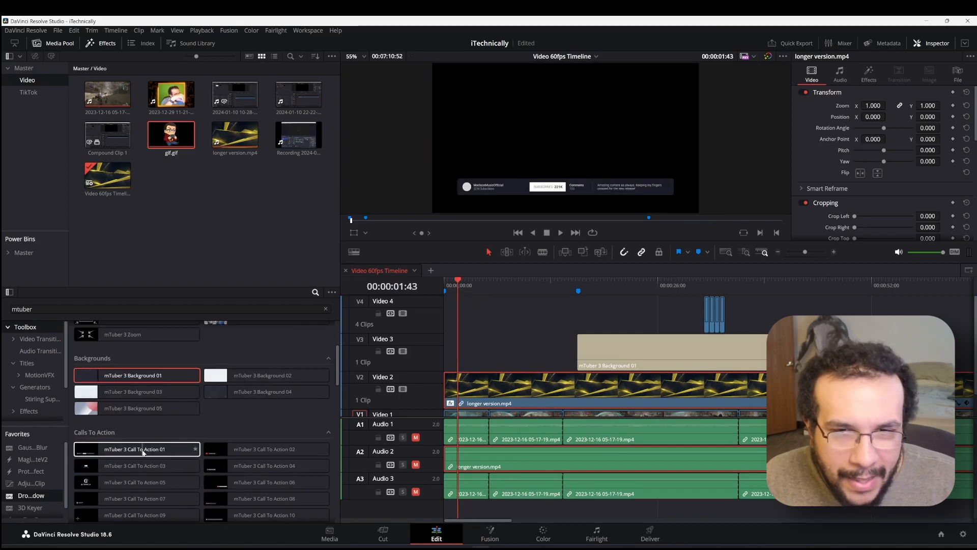
left_click_drag(242, 453, 458, 350)
key("space")
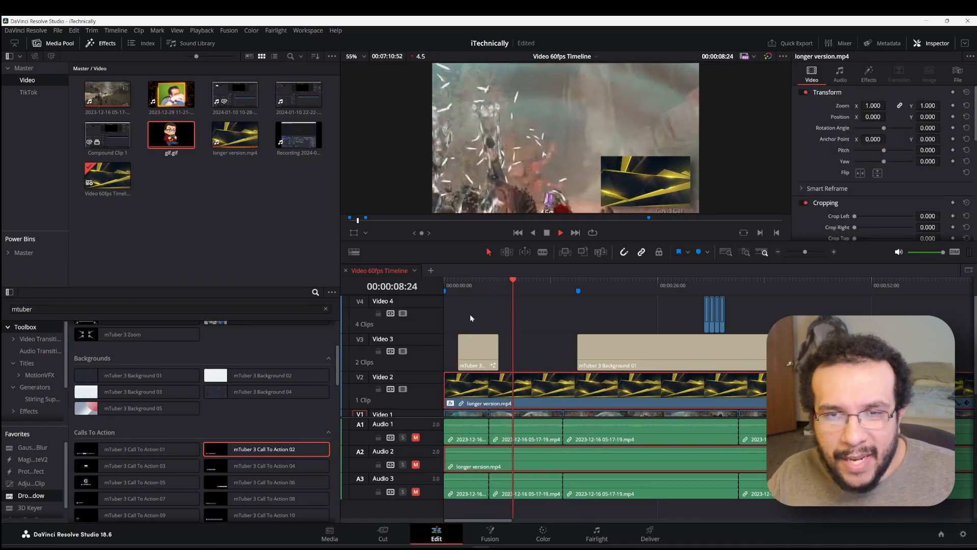
key("space")
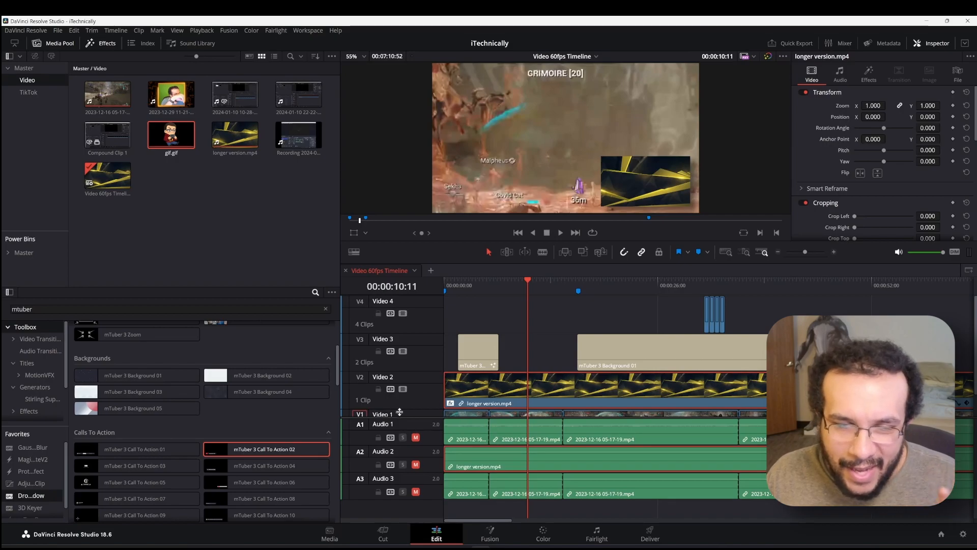
Step: Disable the Video 2 track to hide the corner screen over the gameplay
left_click(403, 389)
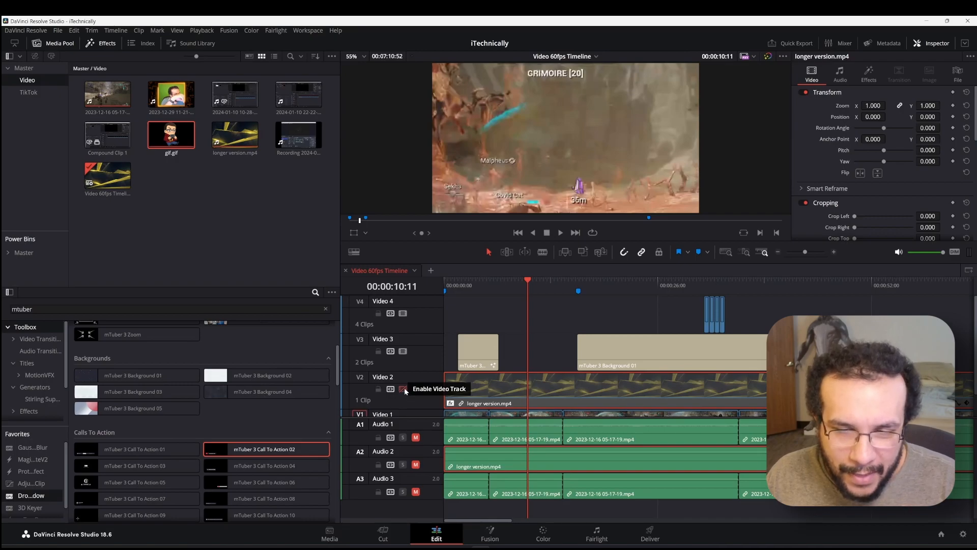
left_click(403, 390)
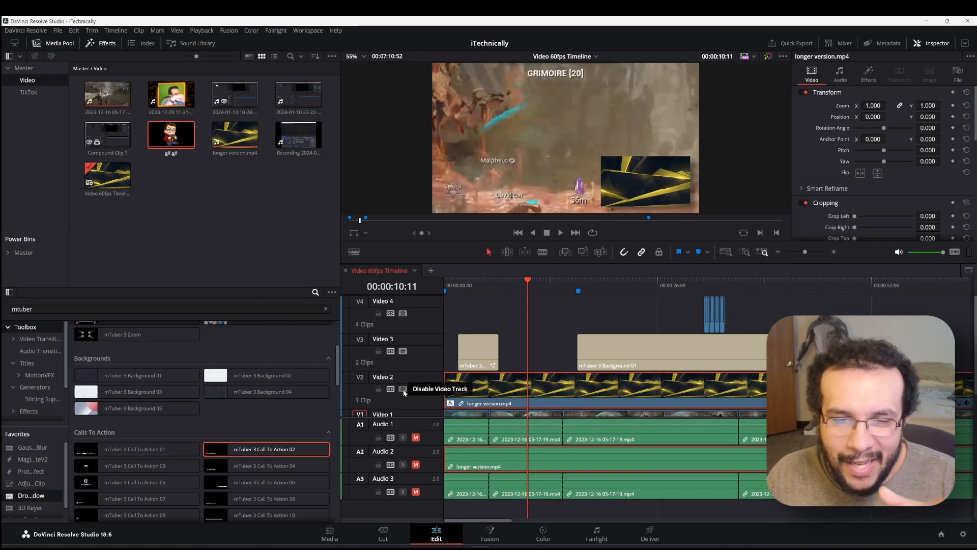
left_click(403, 390)
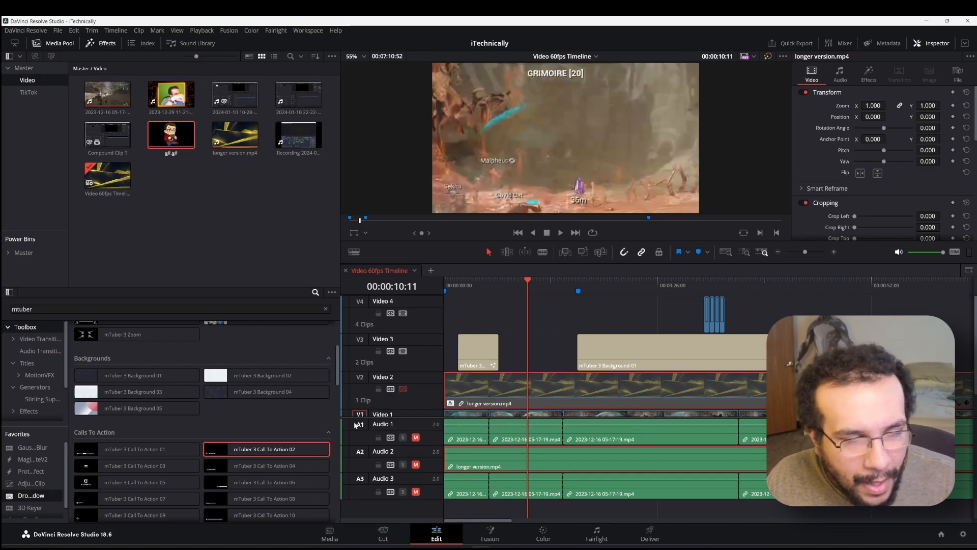
Step: Place mTuber 3 Icon Twitter on Video 4 where the call to action ends, and play the icon animation
scroll(243, 417, "down", 3)
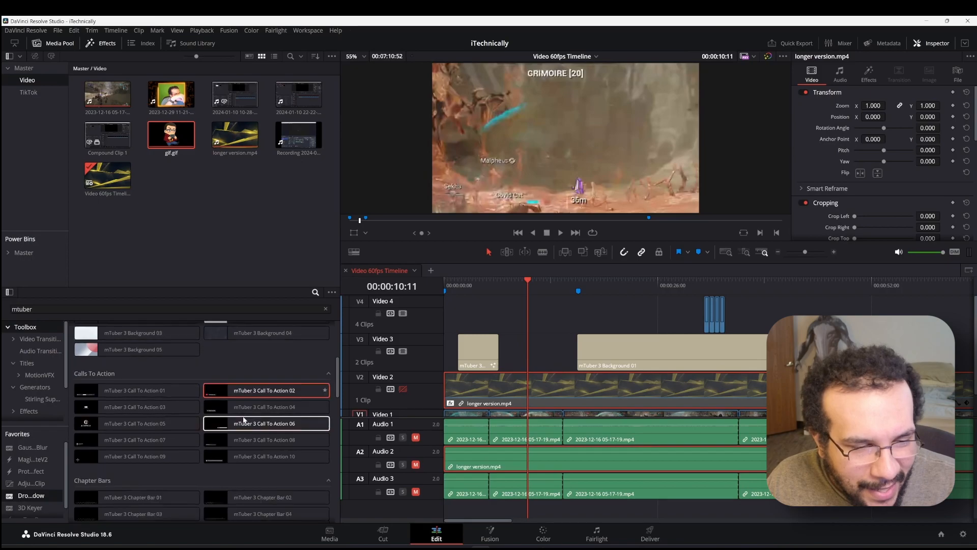
scroll(244, 419, "down", 3)
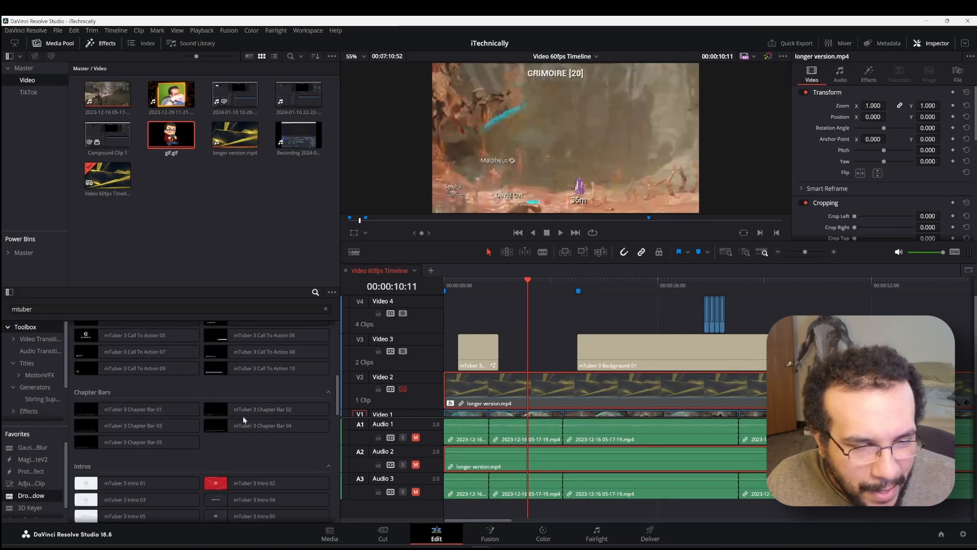
scroll(242, 417, "down", 2)
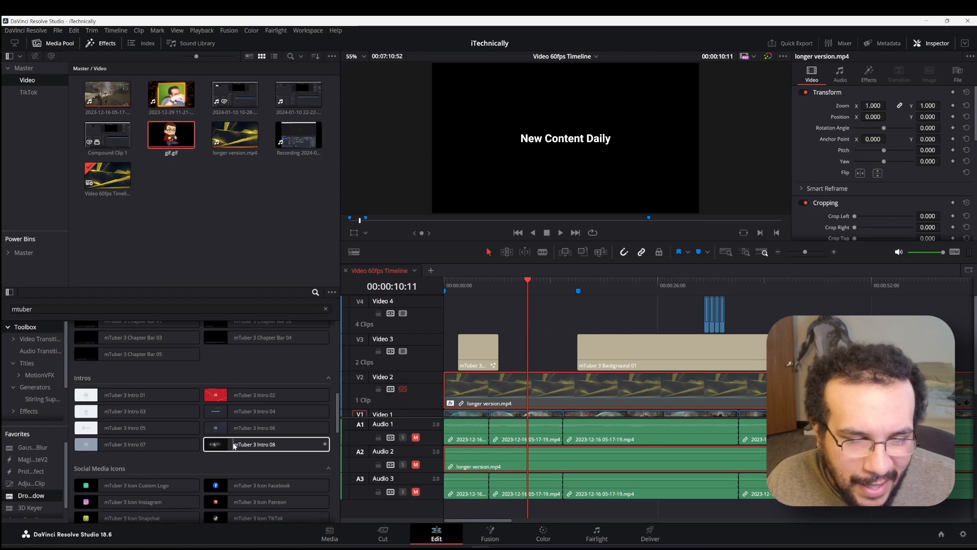
scroll(234, 445, "down", 4)
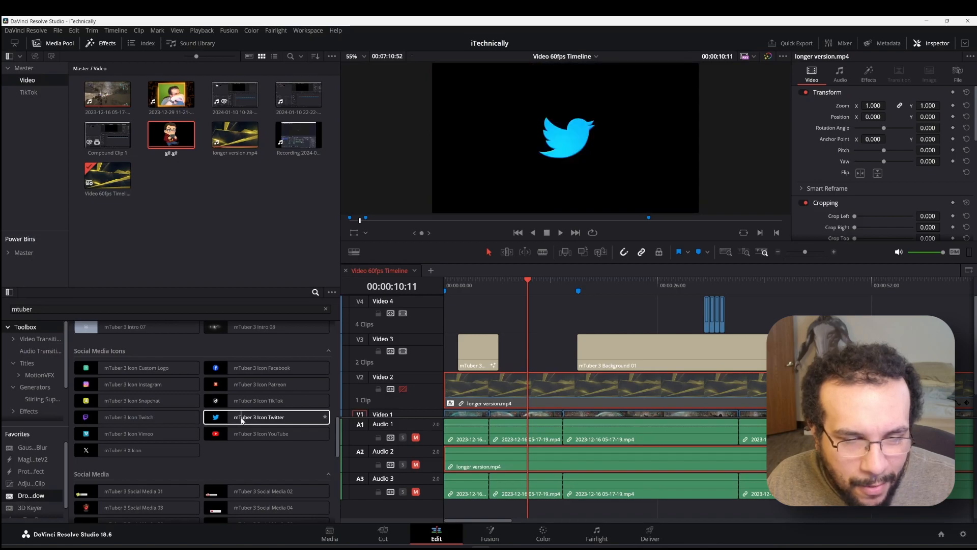
left_click_drag(234, 418, 503, 328)
left_click(503, 278)
key("space")
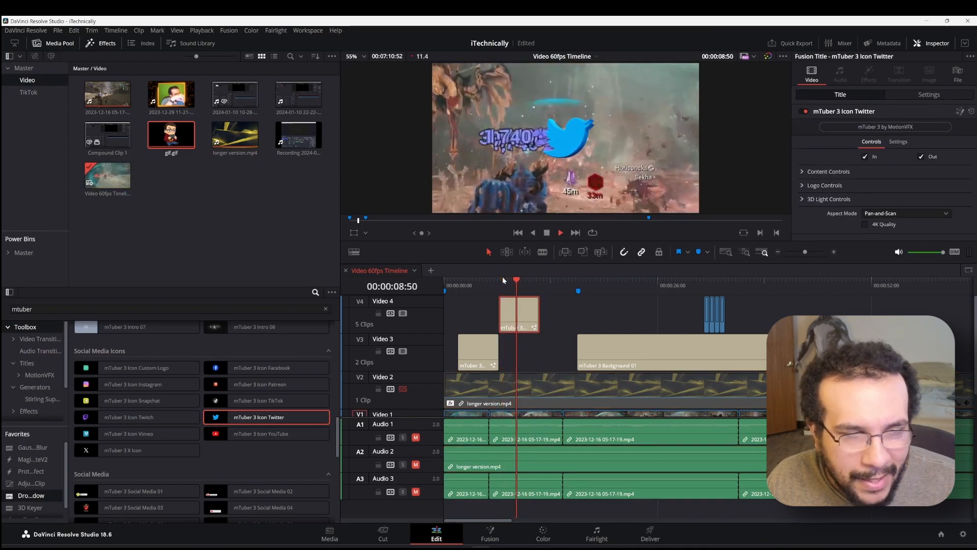
key("space")
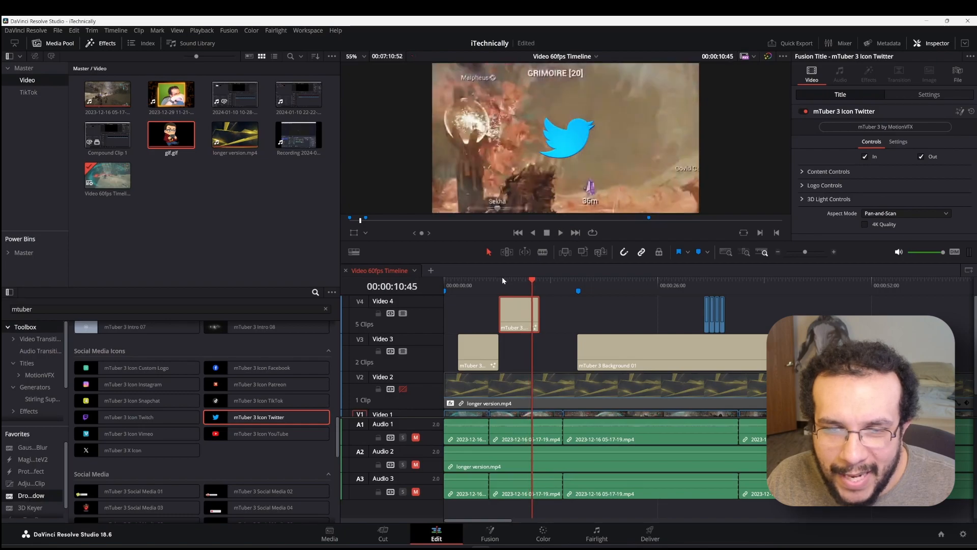
Step: Add mTuber 3 Social Media 01 directly after the Twitter icon on Video 4 and show its frame at 00:00:13:22
scroll(169, 424, "down", 2)
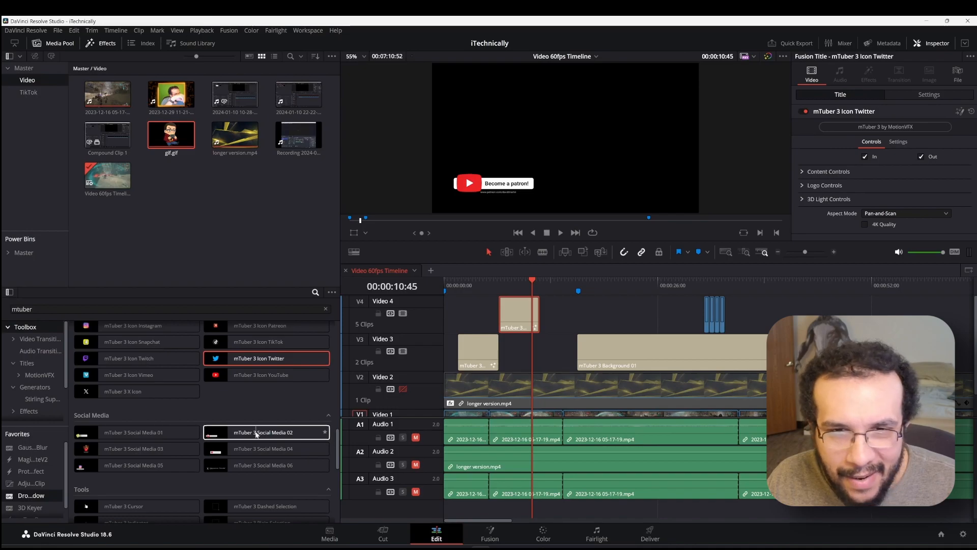
left_click_drag(134, 436, 549, 298)
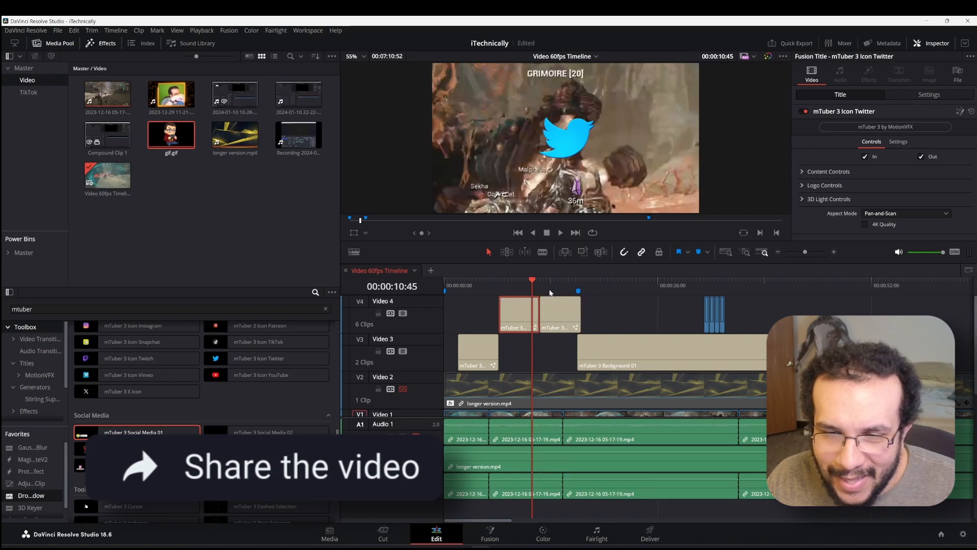
left_click(553, 281)
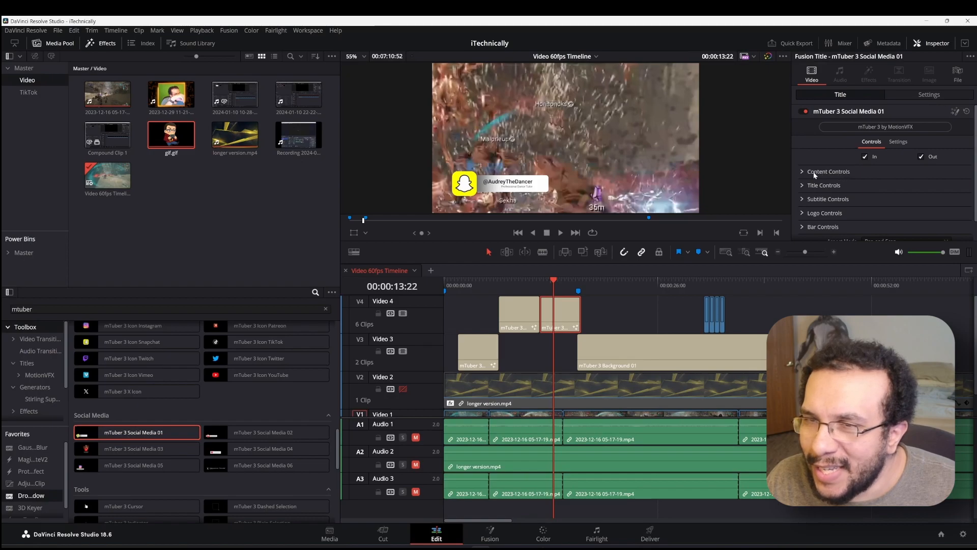
Step: Set the Social Media 01 logo type to Twitch and switch the logo to 3D
left_click(802, 212)
scroll(826, 213, "down", 4)
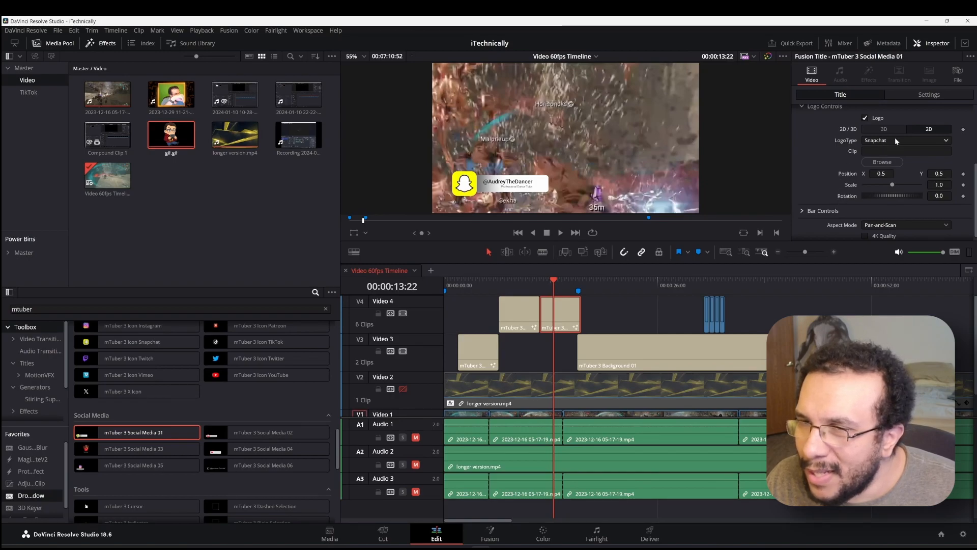
left_click(894, 140)
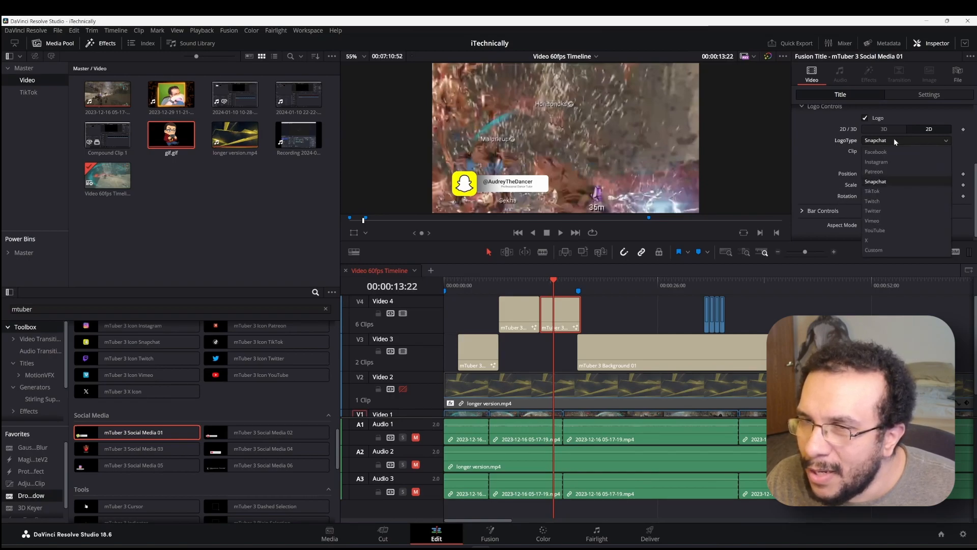
left_click(884, 201)
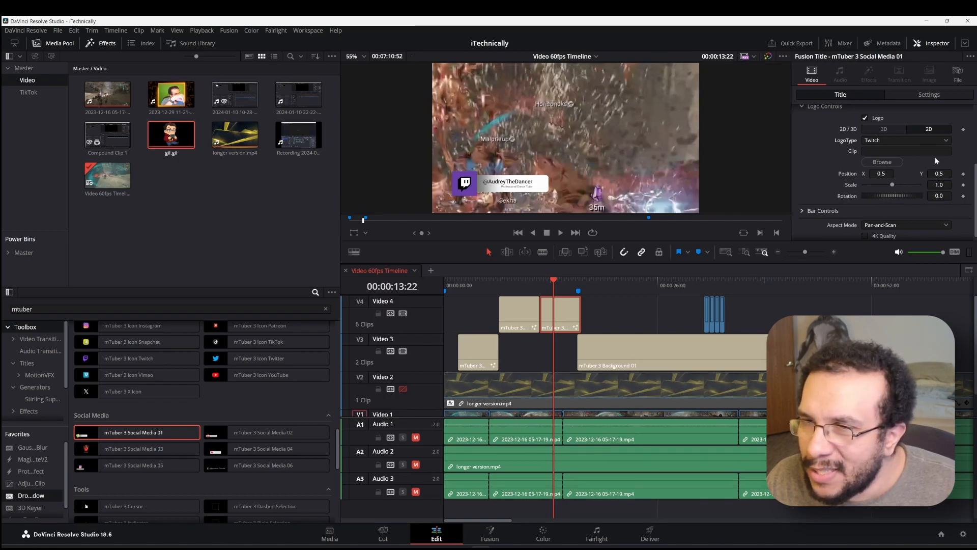
left_click(884, 129)
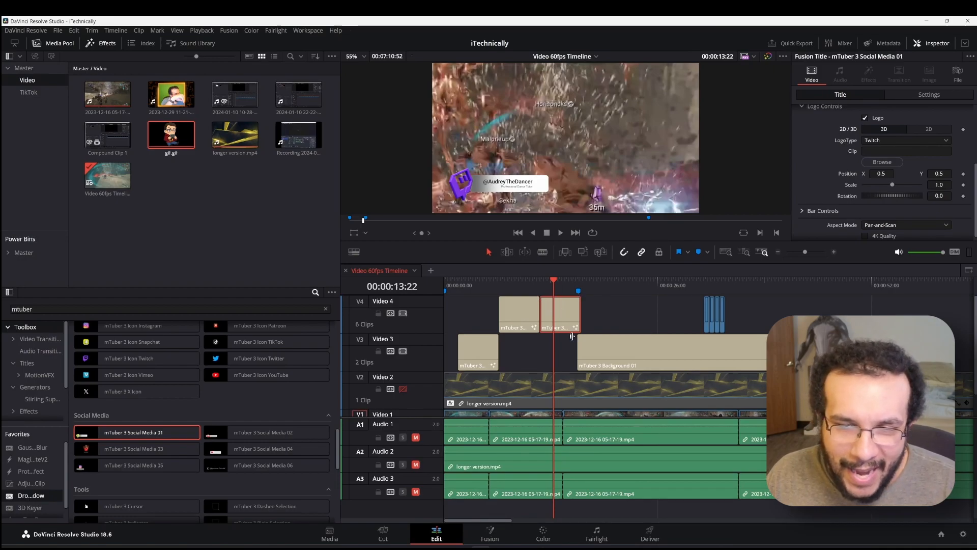
Step: Apply Drop Shadow to the Social Media 01 clip, play it from 00:00:11:43, and return to 00:00:13:22
double_click(31, 496)
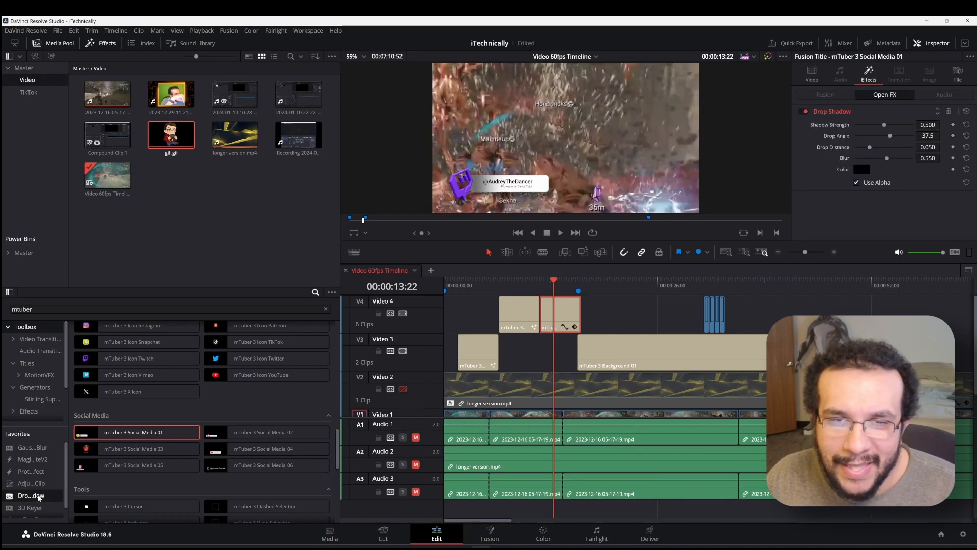
left_click(541, 280)
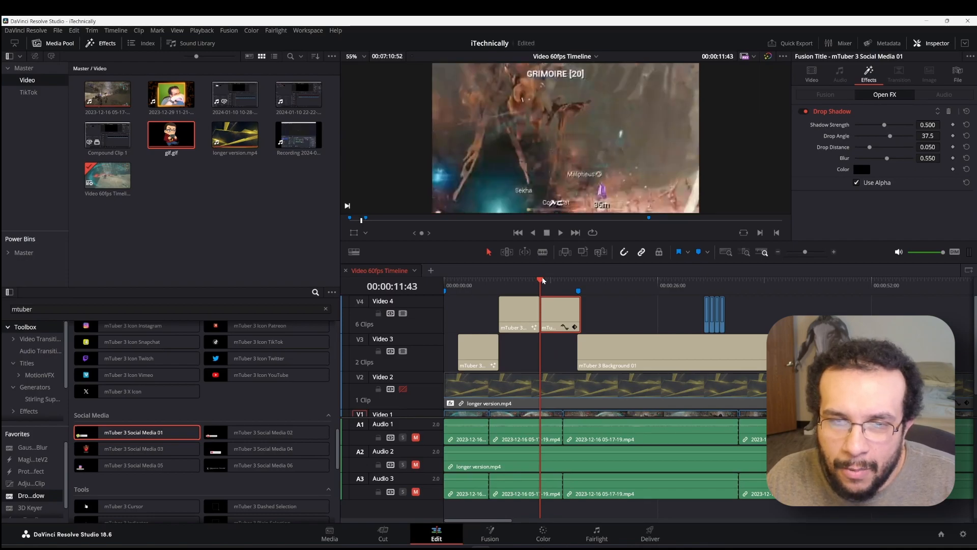
key("space")
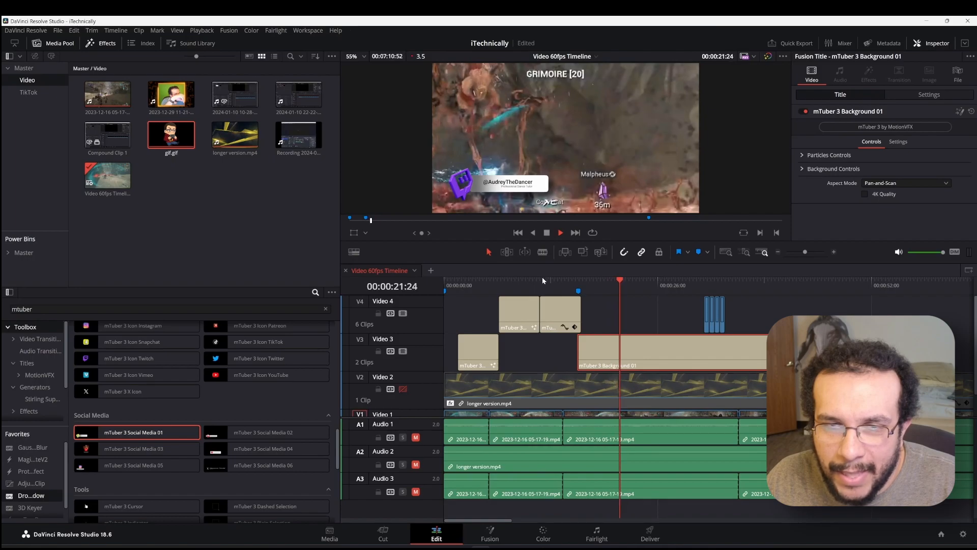
key("space")
left_click_drag(542, 279, 554, 282)
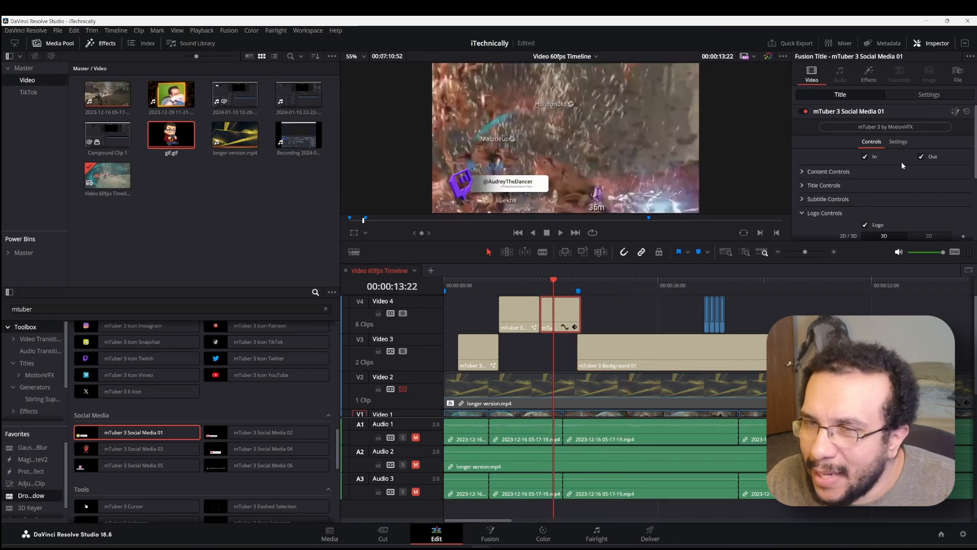
scroll(847, 177, "down", 2)
scroll(848, 181, "down", 2)
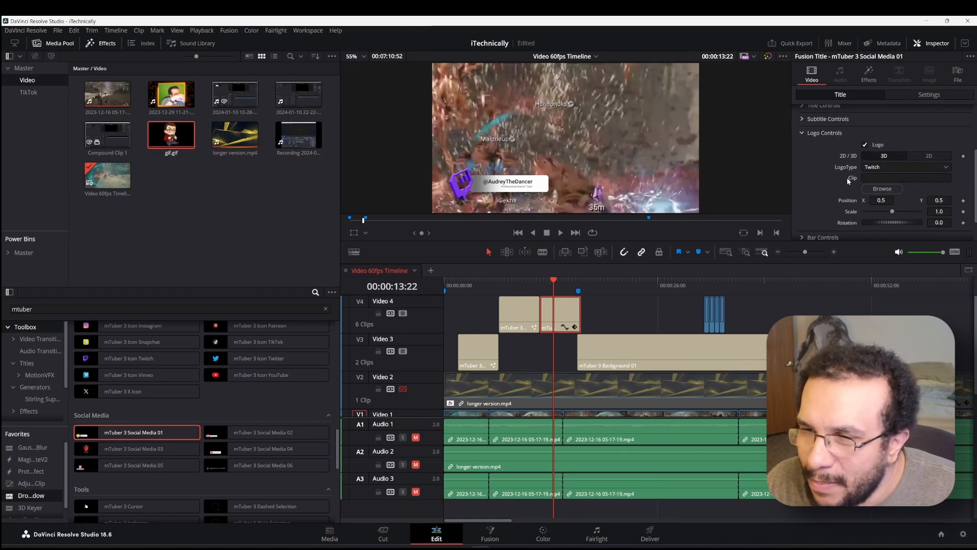
scroll(846, 185, "up", 4)
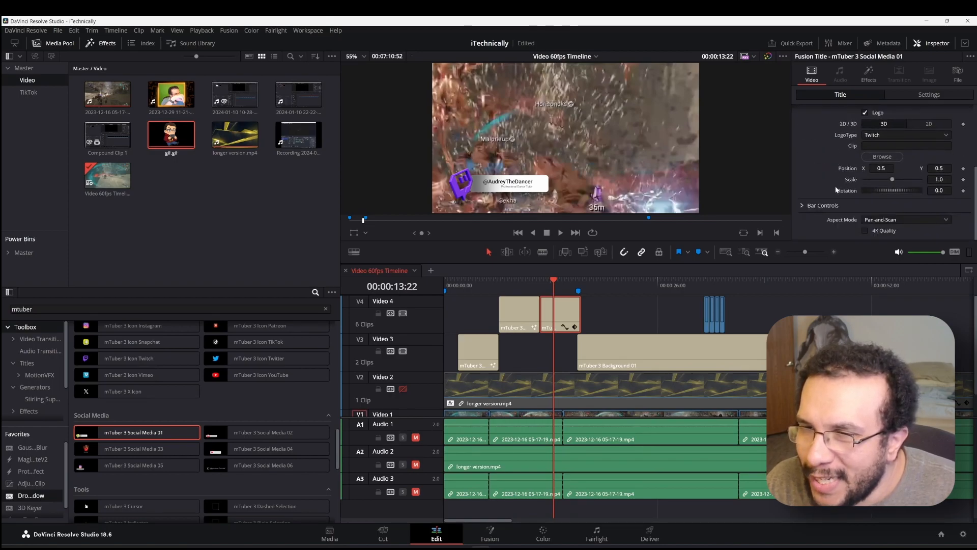
left_click(803, 179)
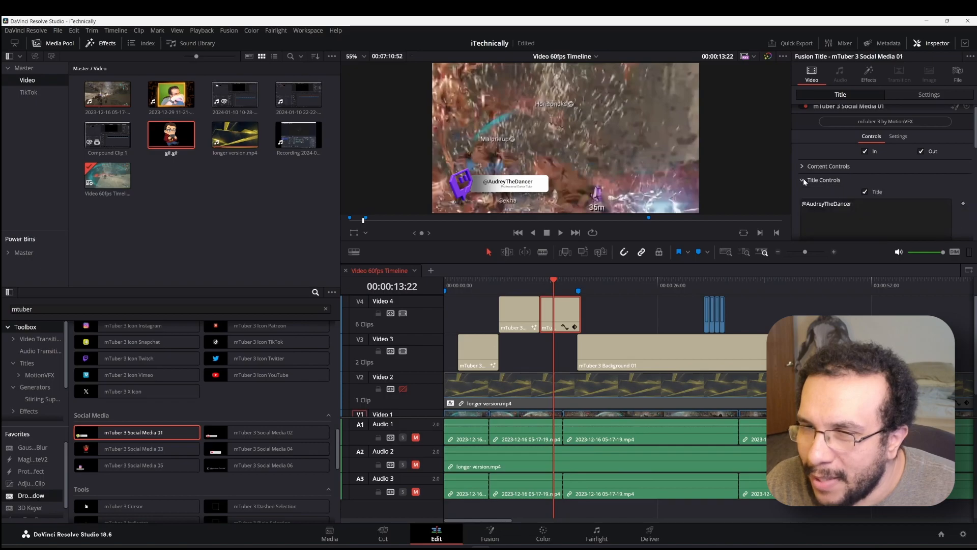
scroll(835, 200, "down", 2)
left_click_drag(860, 153, 790, 152)
left_click(803, 156)
key("ctrl+a")
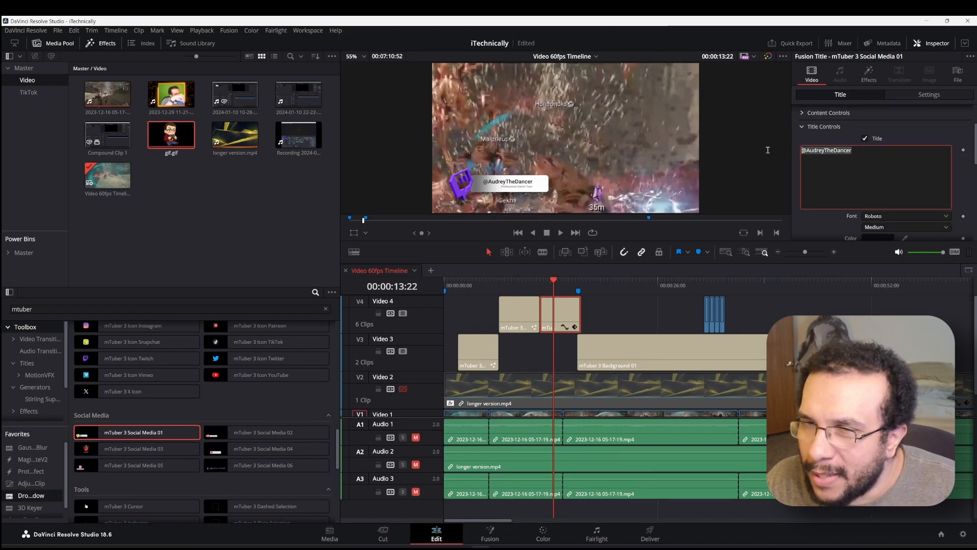
left_click_drag(791, 153, 813, 153)
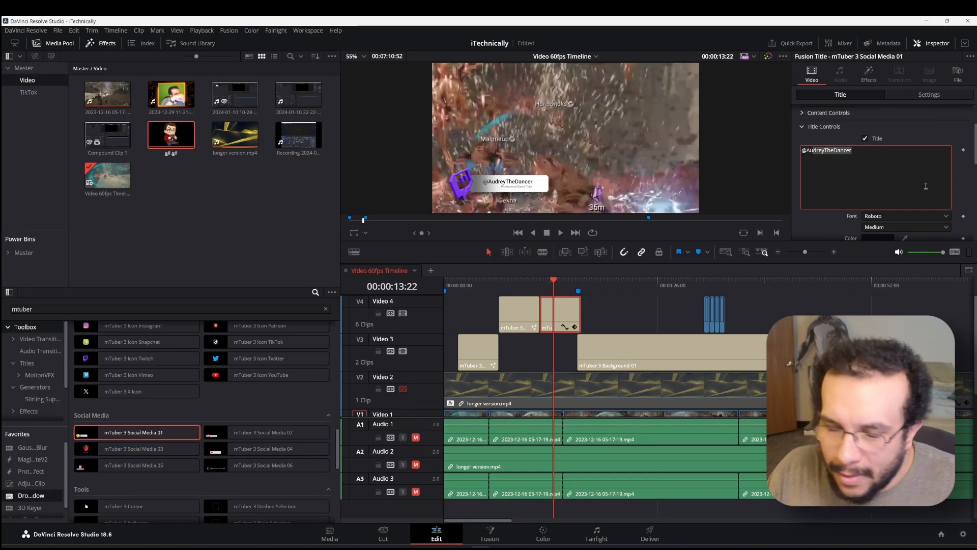
key("BackSpace")
key("BackSpace")
key("BackSpace")
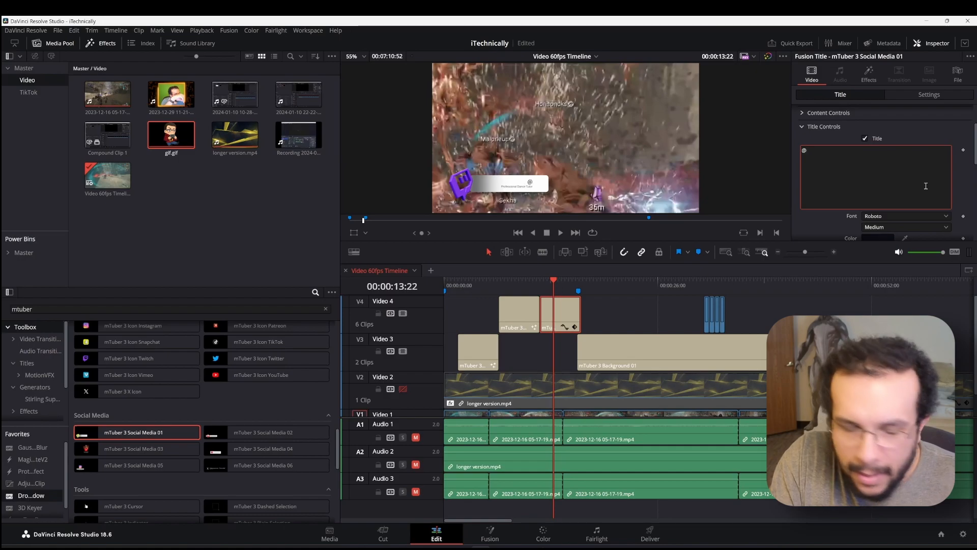
type("vamp")
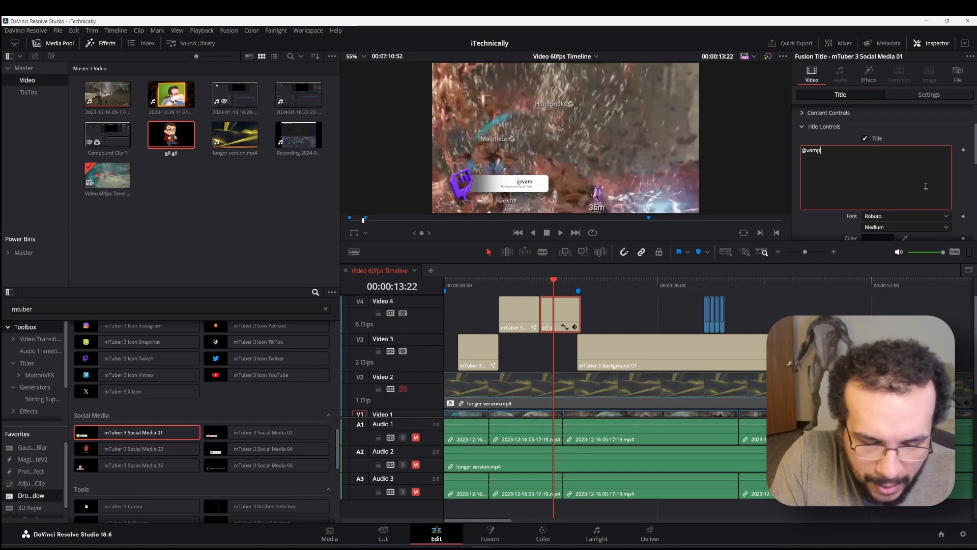
type("6x6x")
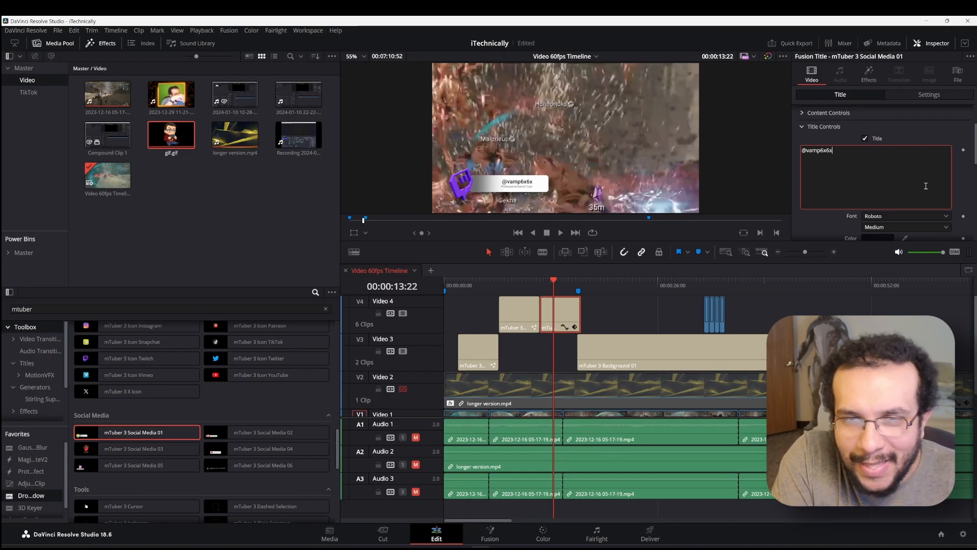
type("6x")
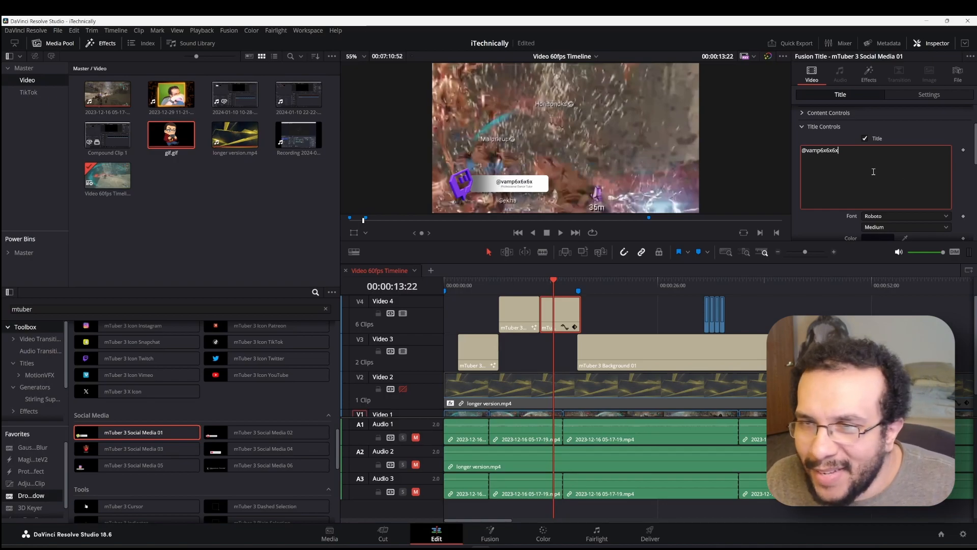
scroll(926, 218, "down", 2)
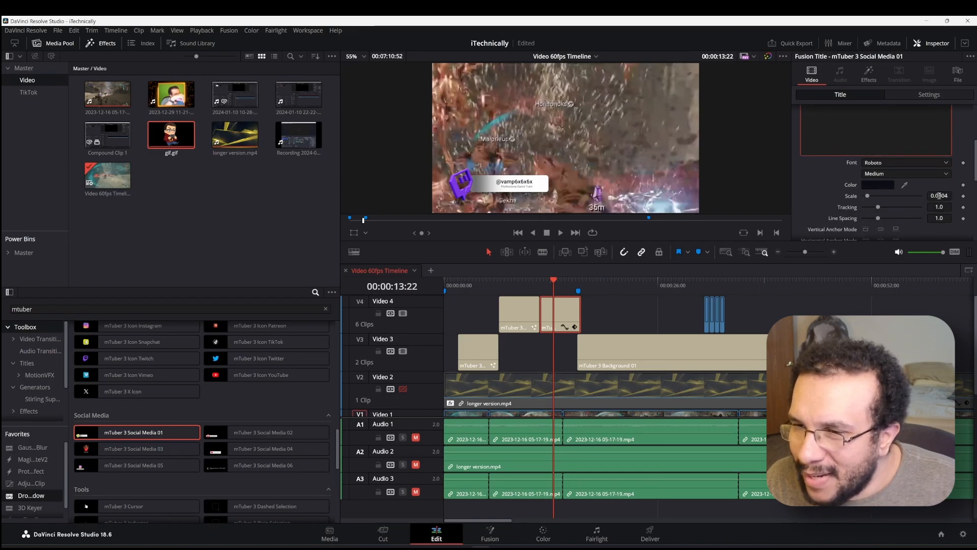
mouse_move(937, 196)
left_mouse_down()
mouse_move(959, 196)
mouse_move(941, 196)
left_mouse_up()
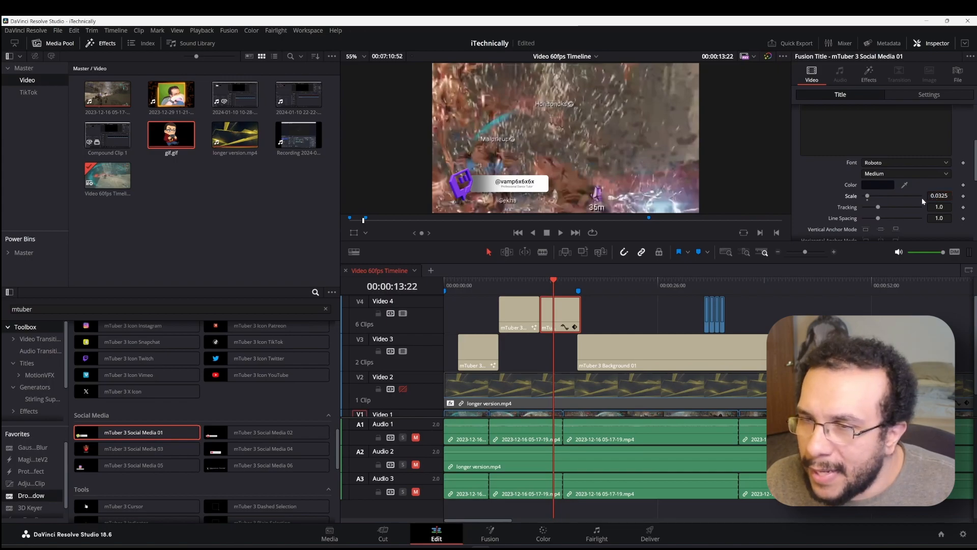
Step: Set the title text's X position to 0.474 and turn off the subtitle
scroll(920, 202, "down", 3)
mouse_move(882, 198)
left_mouse_down()
mouse_move(872, 198)
mouse_move(887, 198)
left_mouse_up()
scroll(887, 198, "down", 3)
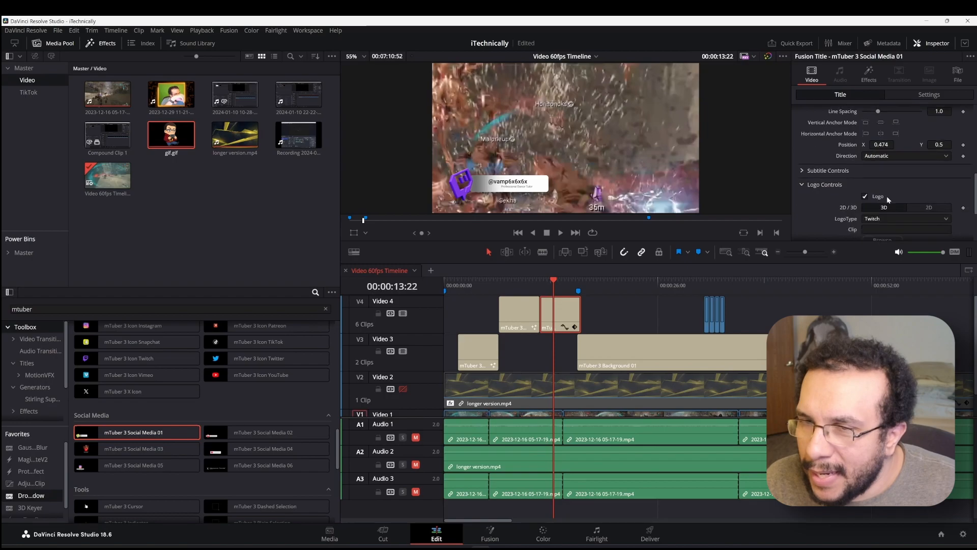
left_click(805, 171)
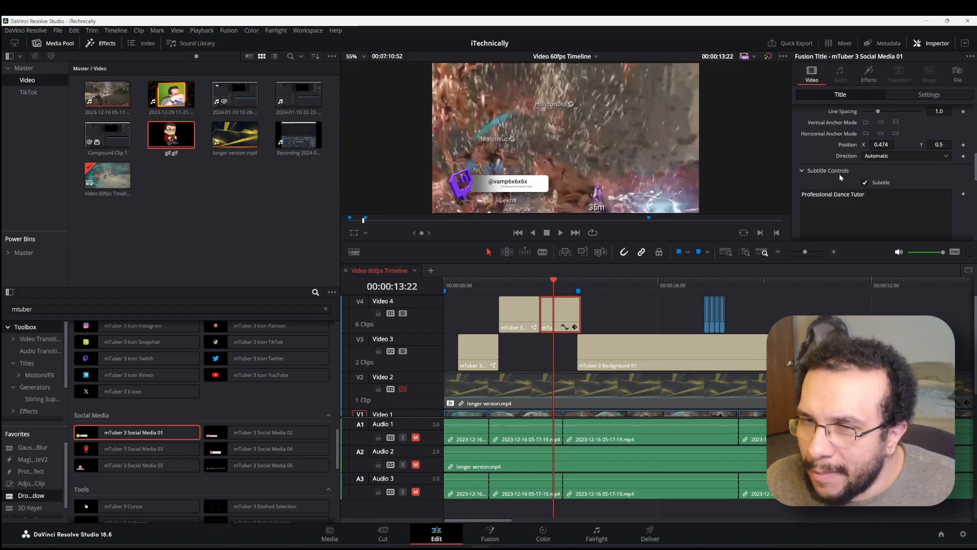
left_click(867, 183)
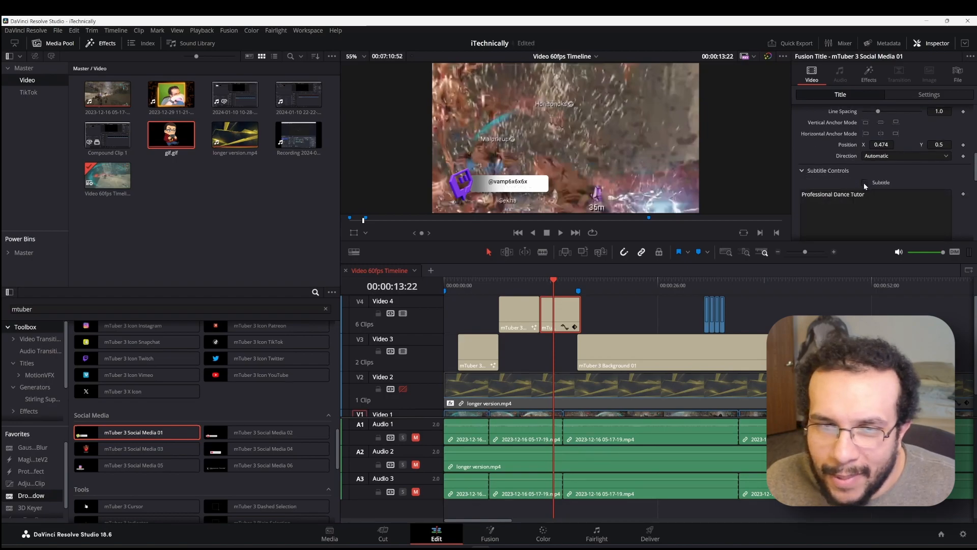
Step: Set the title text's Y position to 0.486 and reduce its scale to 0.0276
scroll(863, 183, "up", 1)
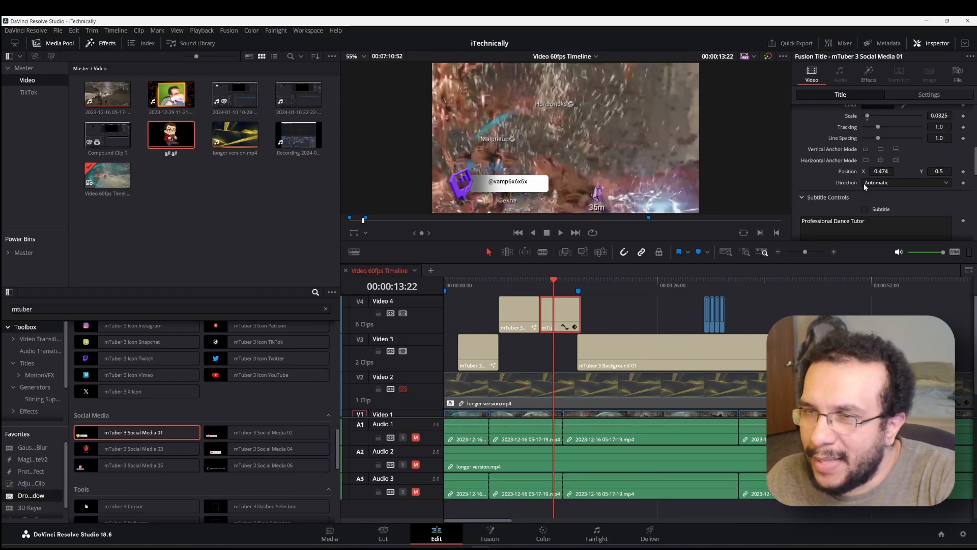
mouse_move(938, 172)
left_mouse_down()
mouse_move(923, 171)
mouse_move(935, 171)
left_mouse_up()
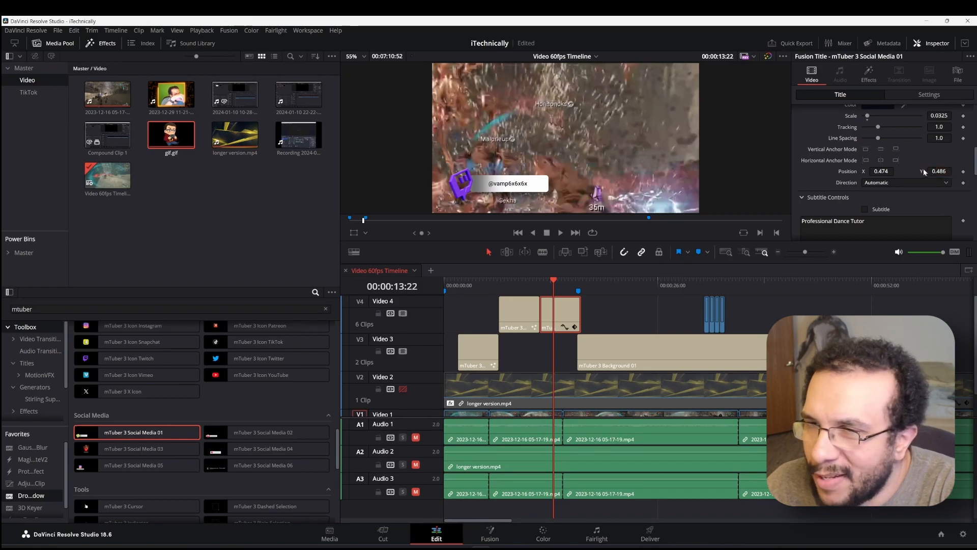
left_click_drag(865, 116, 867, 116)
key("ctrl+z")
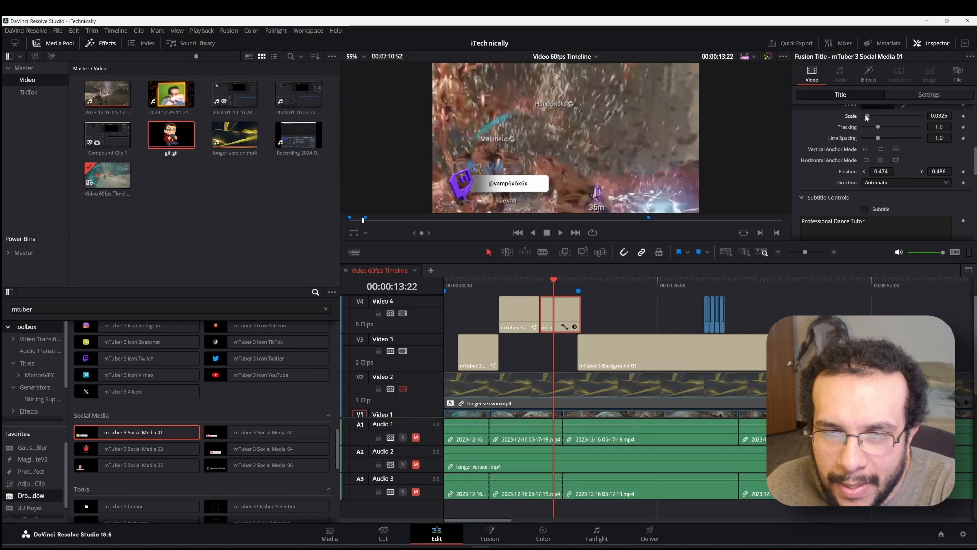
key("ctrl+z")
Step: Enlarge the whole Social Media 01 clip by setting its transform zoom to 1.050
left_click(927, 94)
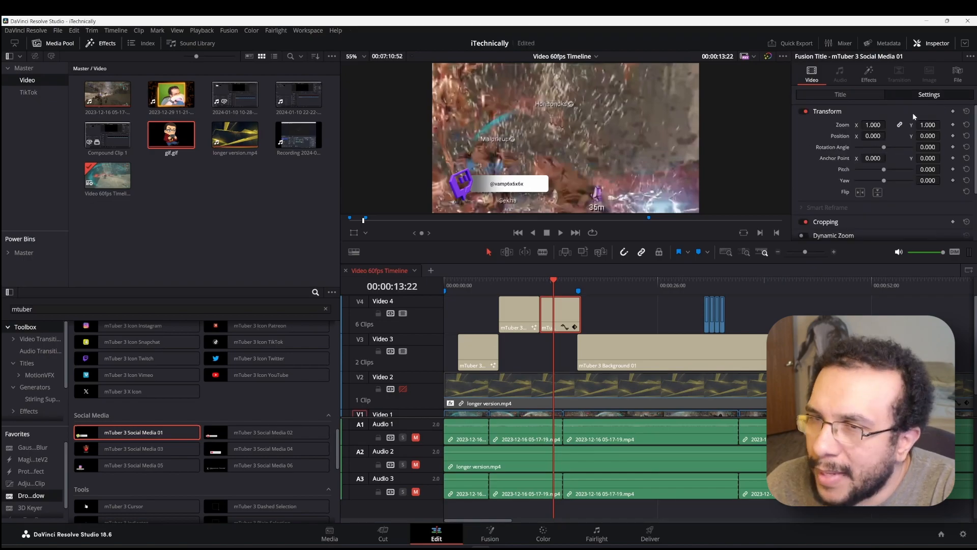
left_click_drag(928, 124, 943, 125)
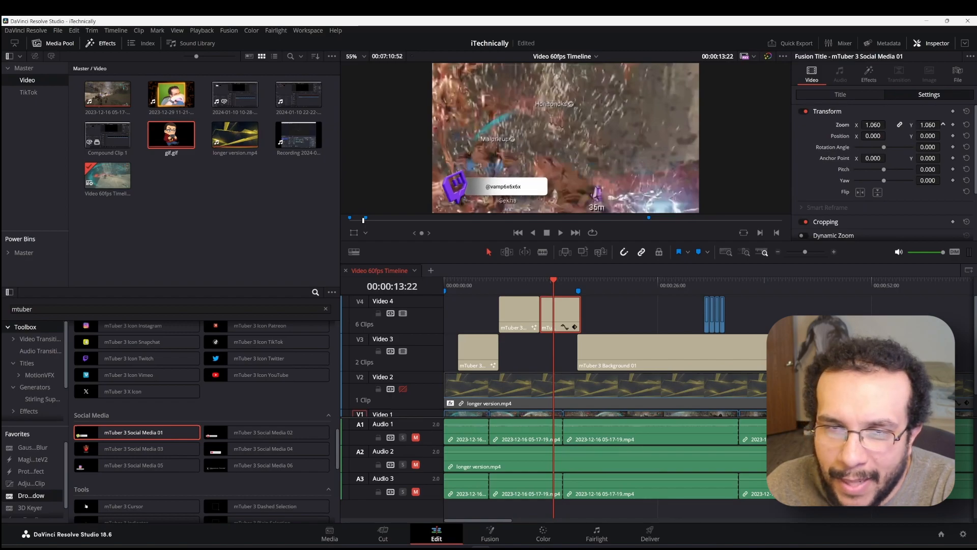
left_click(943, 124)
left_click(943, 125)
left_click(943, 125)
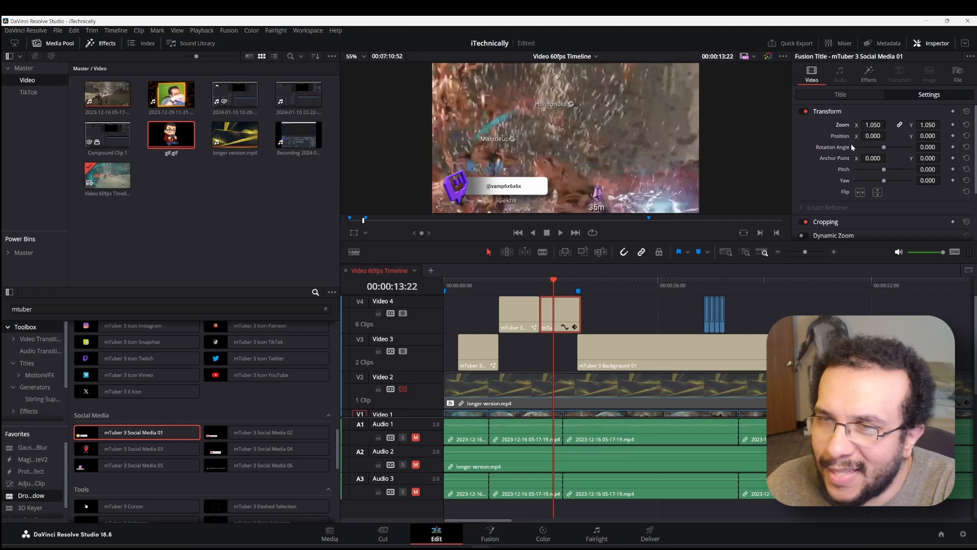
Step: Change the title text's Roboto font style to Bold
left_click(851, 96)
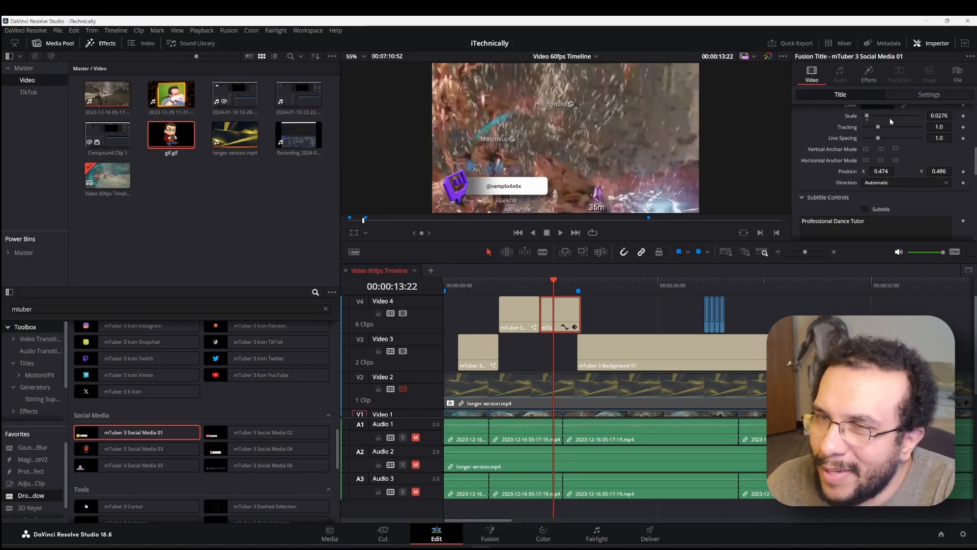
scroll(889, 130, "up", 1)
scroll(888, 129, "up", 2)
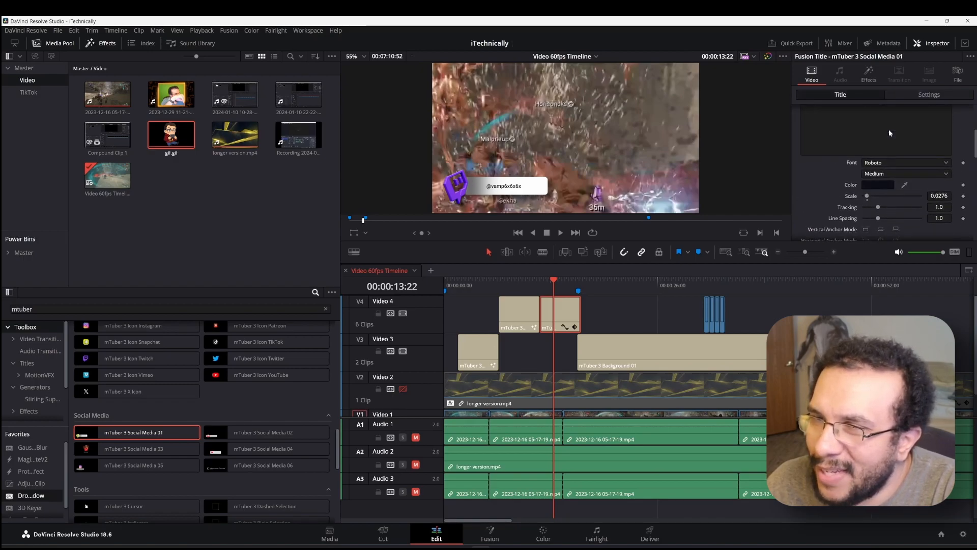
left_click(878, 175)
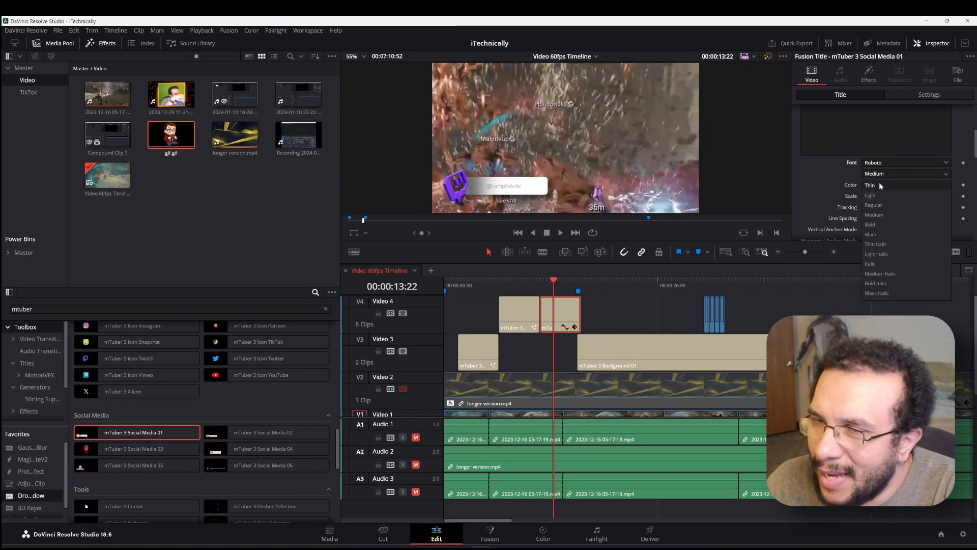
left_click(871, 225)
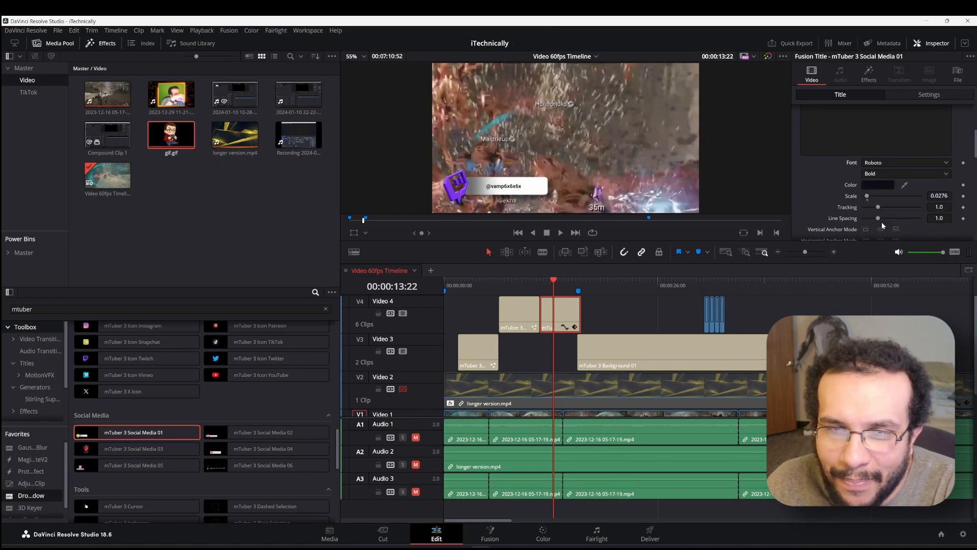
Step: Set the title text's line spacing to 1.228 and its tracking to 1.039
scroll(899, 182, "down", 4)
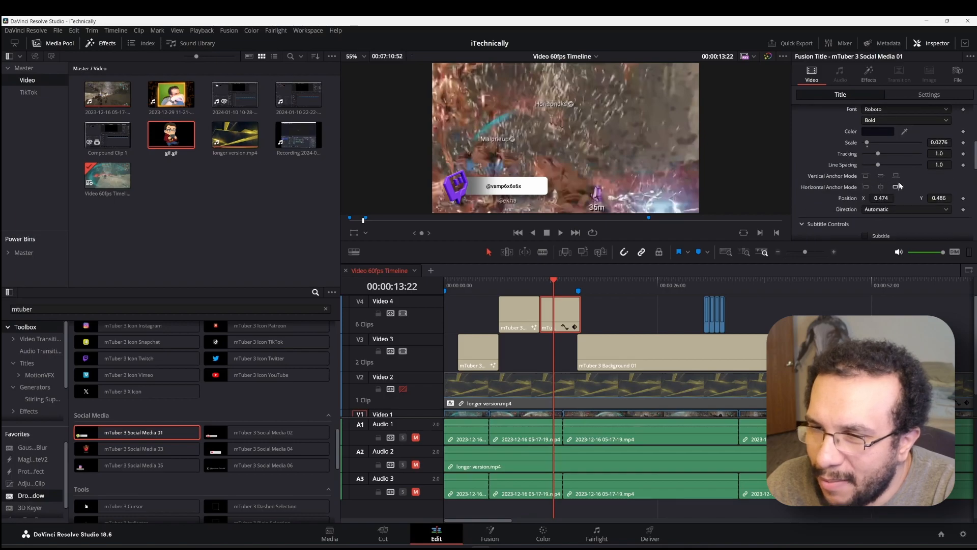
scroll(899, 181, "up", 1)
left_click(897, 181)
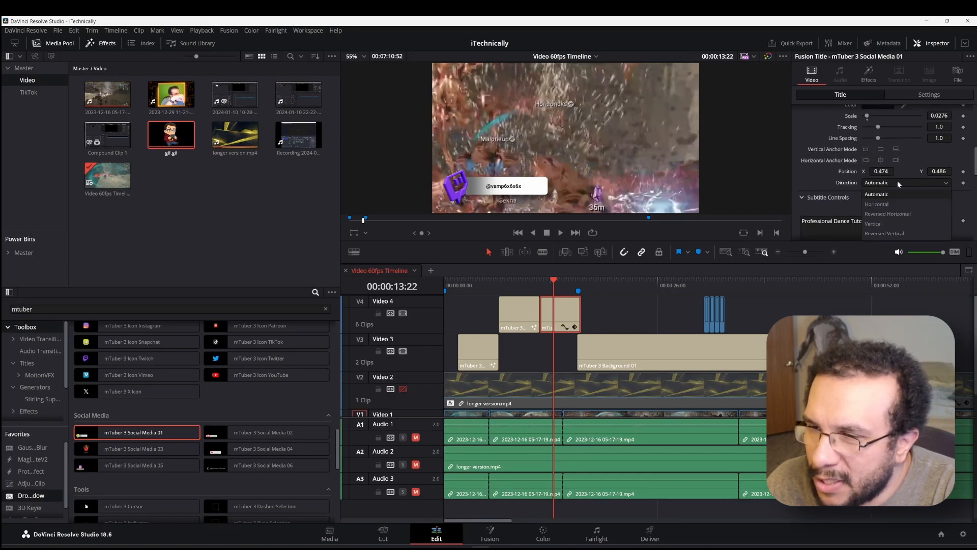
left_click(897, 181)
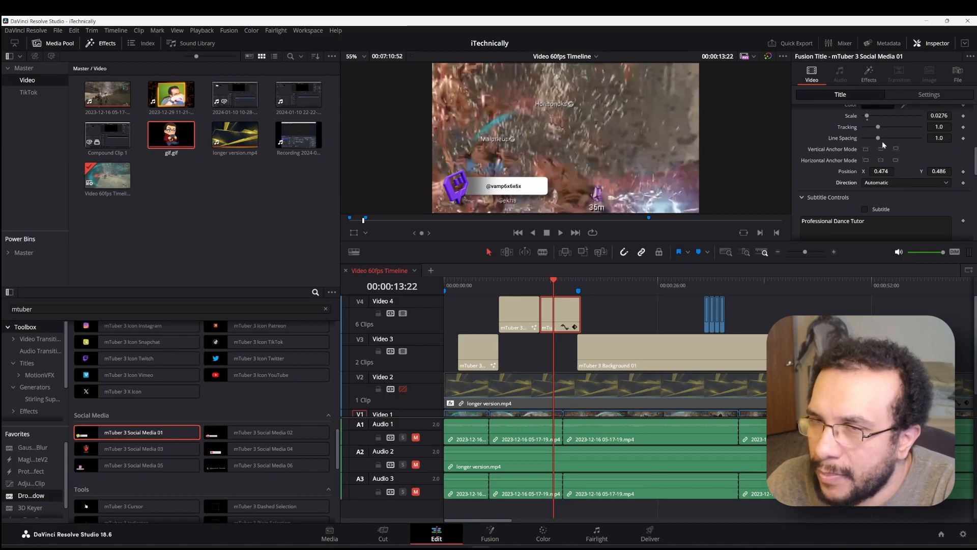
mouse_move(879, 139)
left_mouse_down()
mouse_move(888, 139)
mouse_move(878, 127)
left_mouse_up()
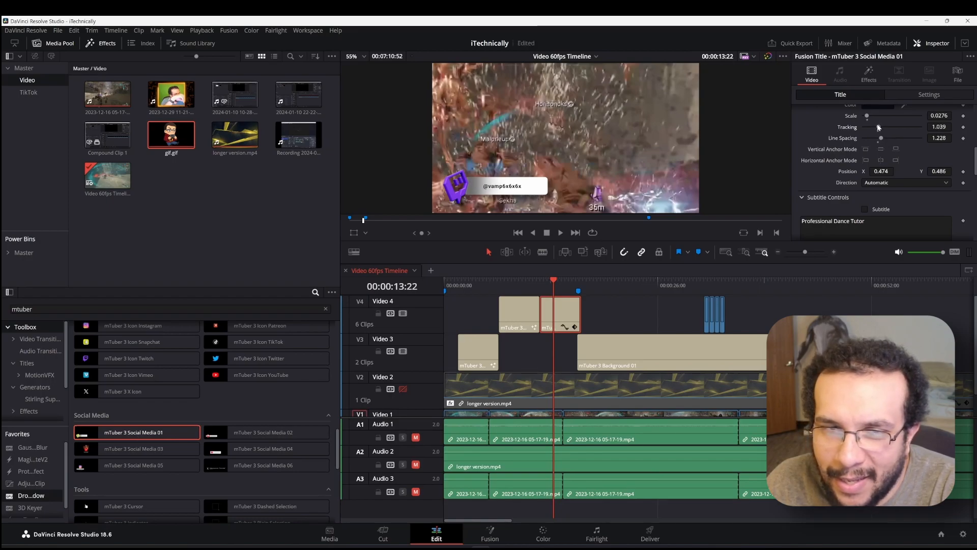
Step: Set the Social Media 01 bar's height to 0.079 and its width to 0.547
scroll(885, 158, "down", 4)
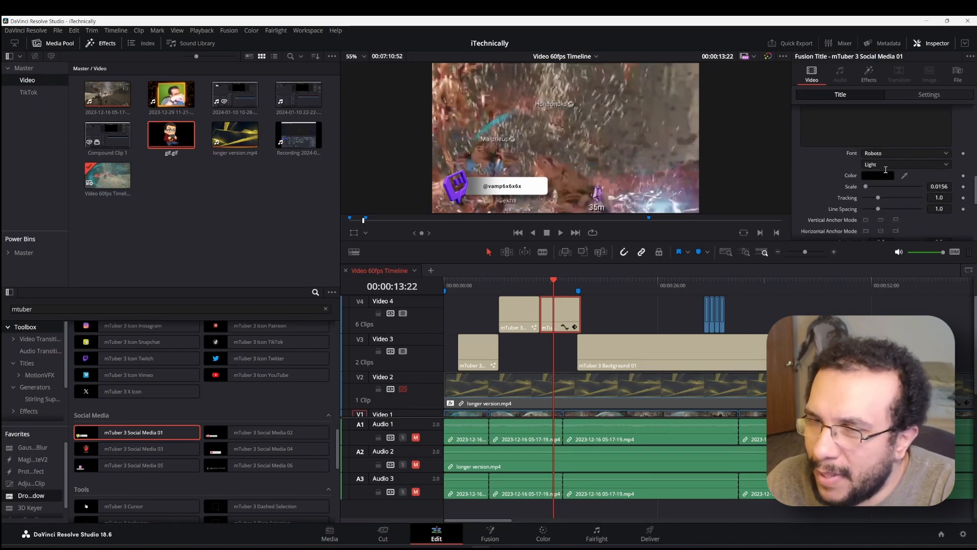
scroll(886, 170, "up", 3)
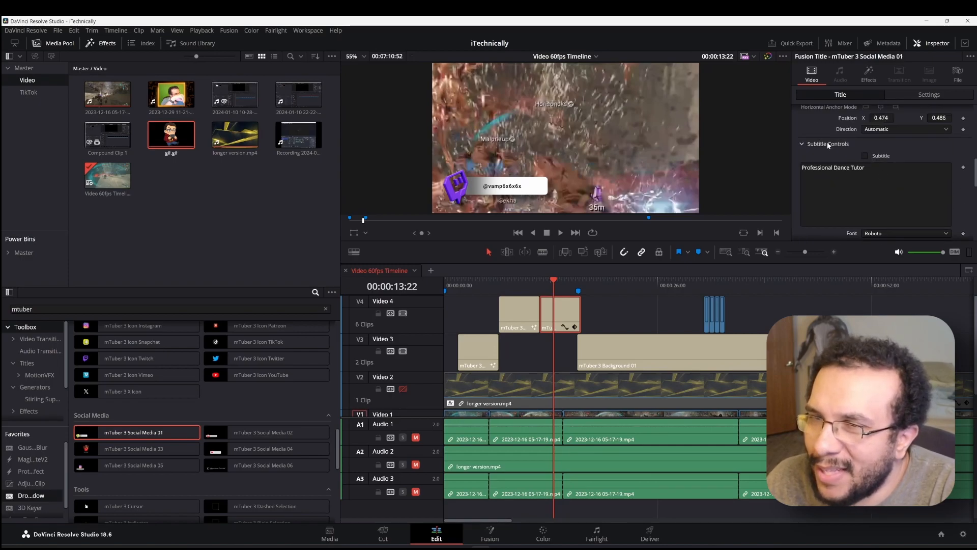
left_click(804, 144)
scroll(876, 175, "down", 3)
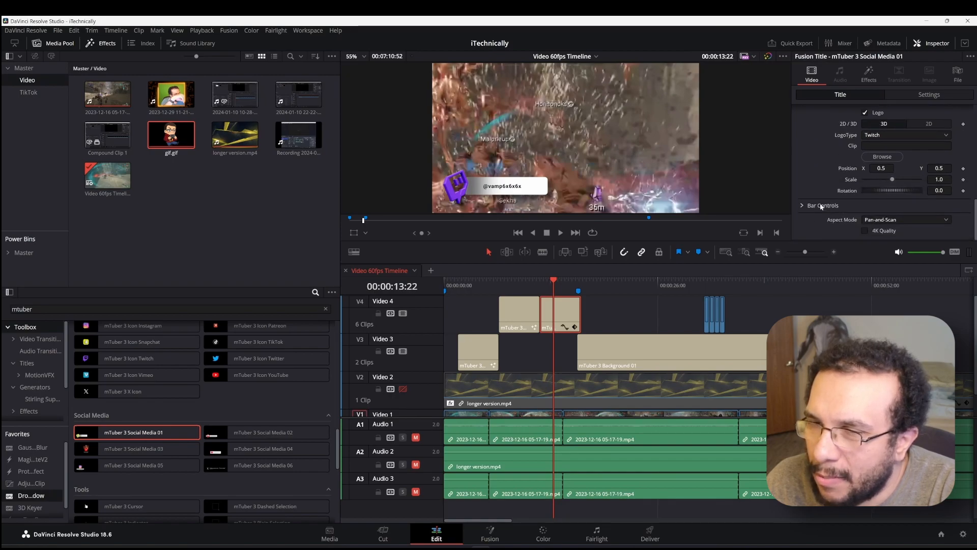
left_click(803, 205)
scroll(811, 204, "down", 2)
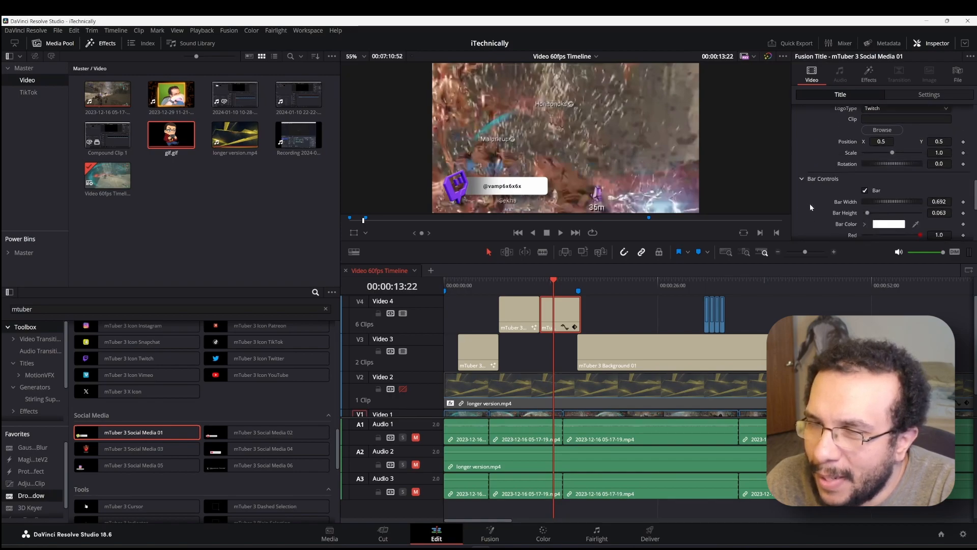
left_click(866, 164)
left_click(866, 164)
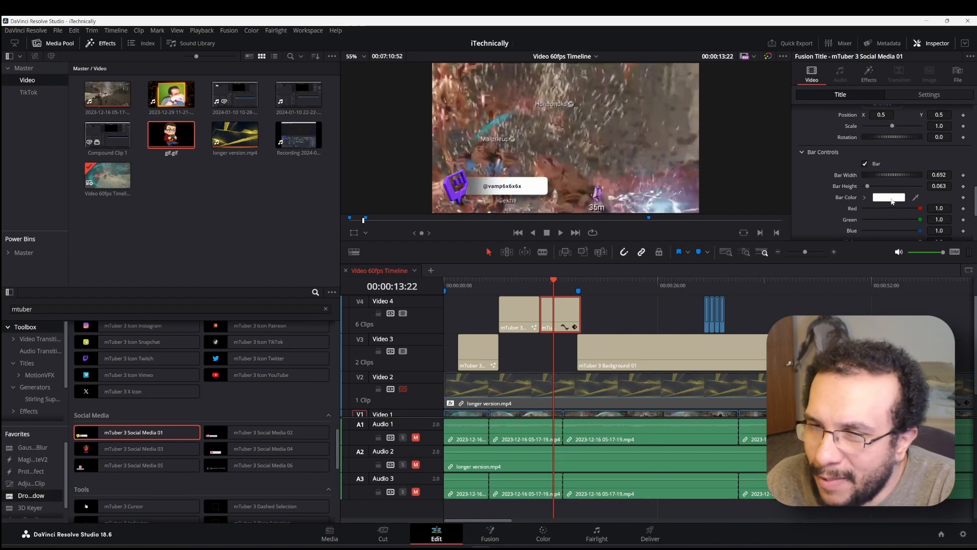
scroll(891, 199, "down", 1)
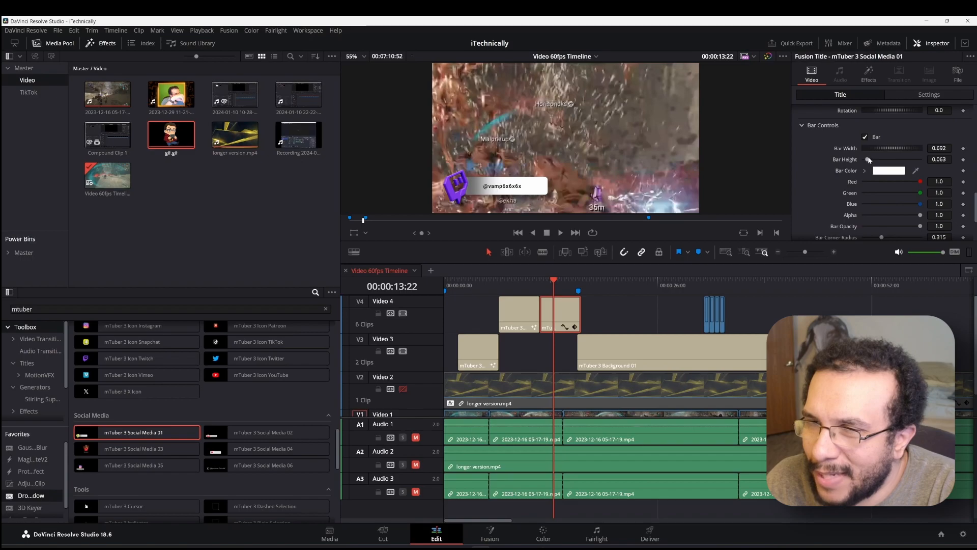
mouse_move(868, 160)
left_mouse_down()
mouse_move(877, 160)
mouse_move(869, 161)
left_mouse_up()
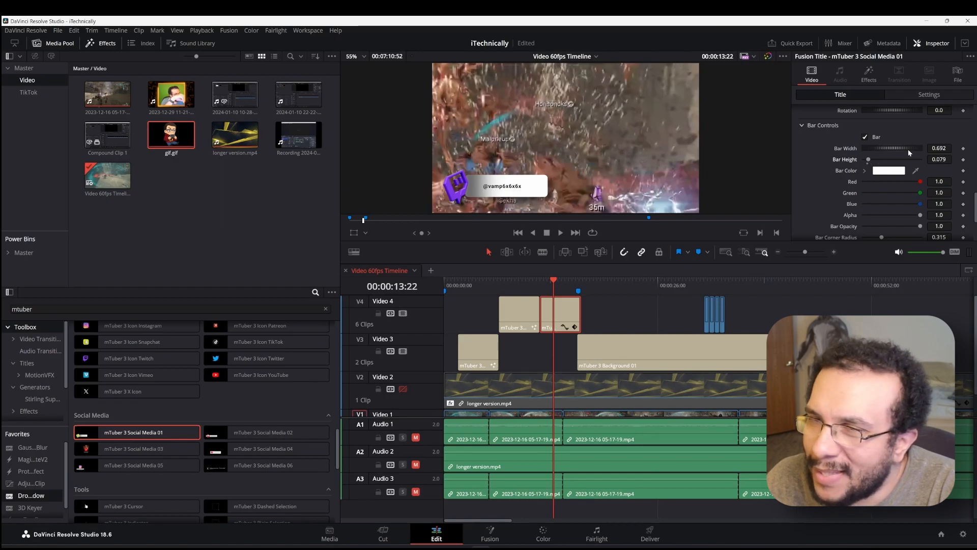
left_click_drag(912, 148, 910, 150)
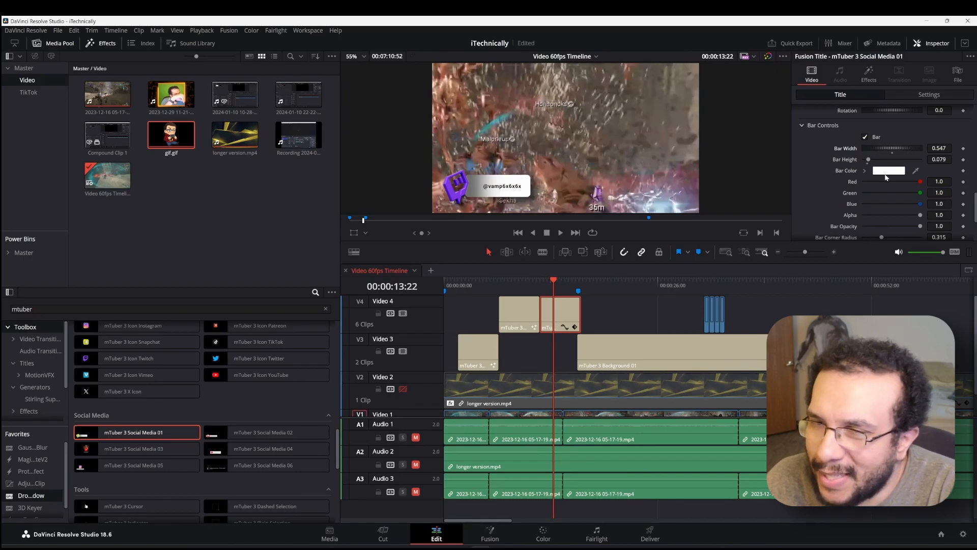
Step: Compare the bar with and without its shade, keep Bar Shade enabled, and set the shade width to 0.096
scroll(886, 177, "down", 3)
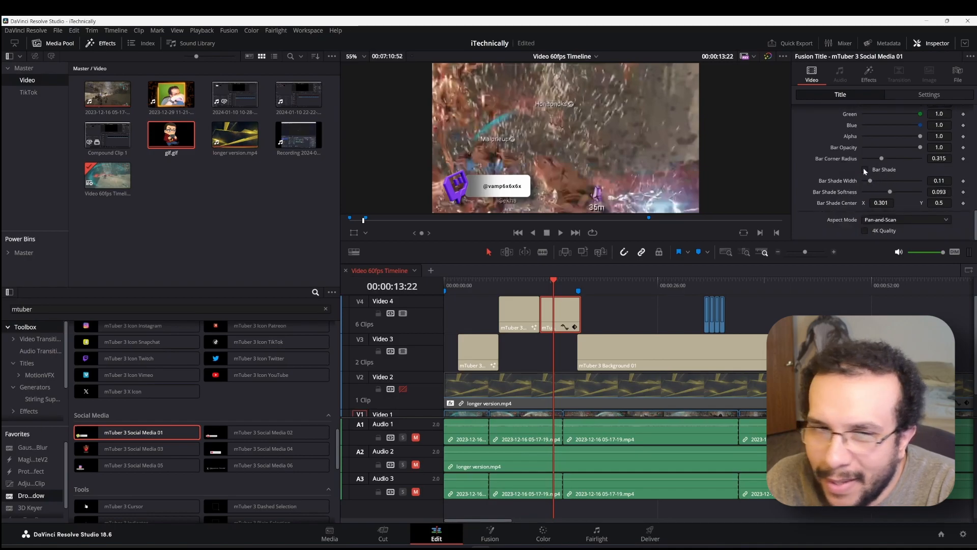
left_click(864, 169)
left_click(864, 169)
left_click(864, 169)
left_click(864, 169)
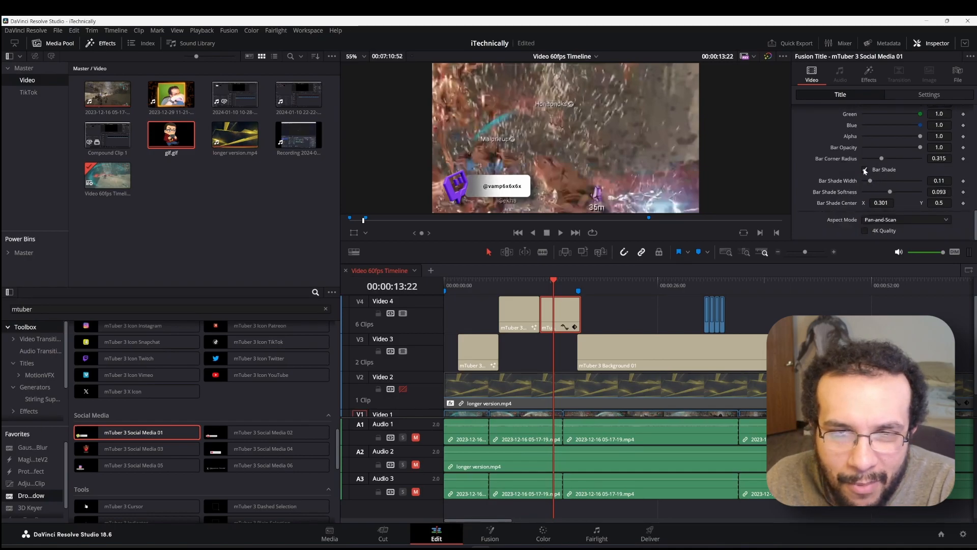
left_click(864, 169)
left_click(864, 170)
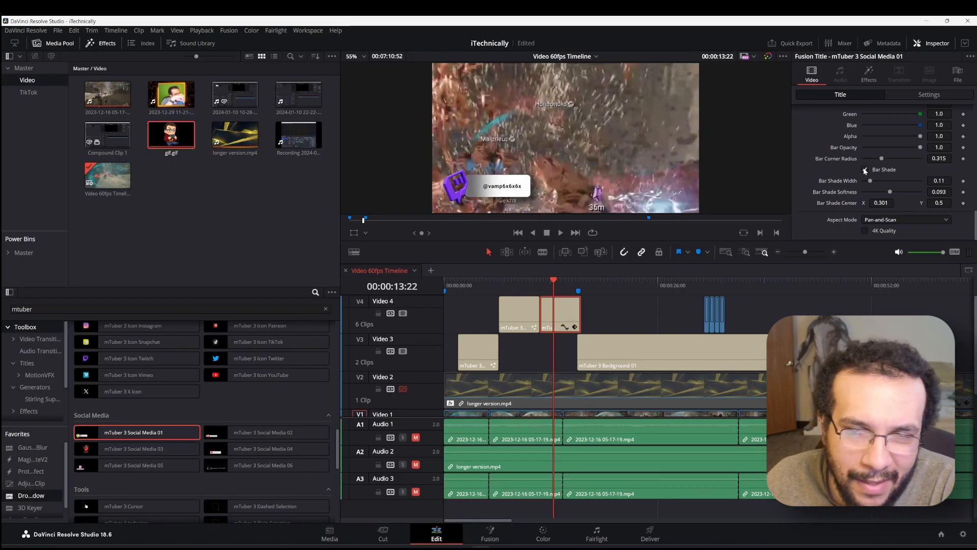
left_click(865, 170)
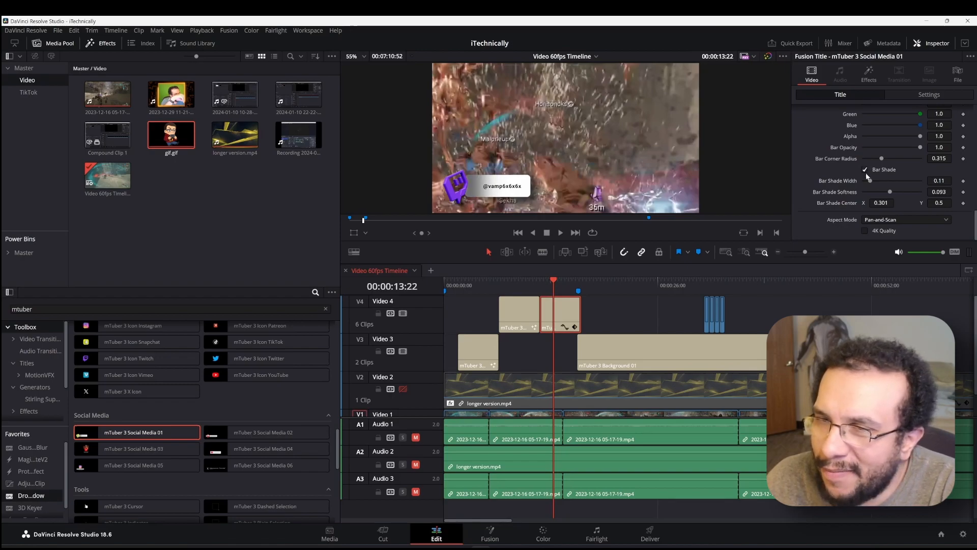
left_click_drag(939, 182, 932, 181)
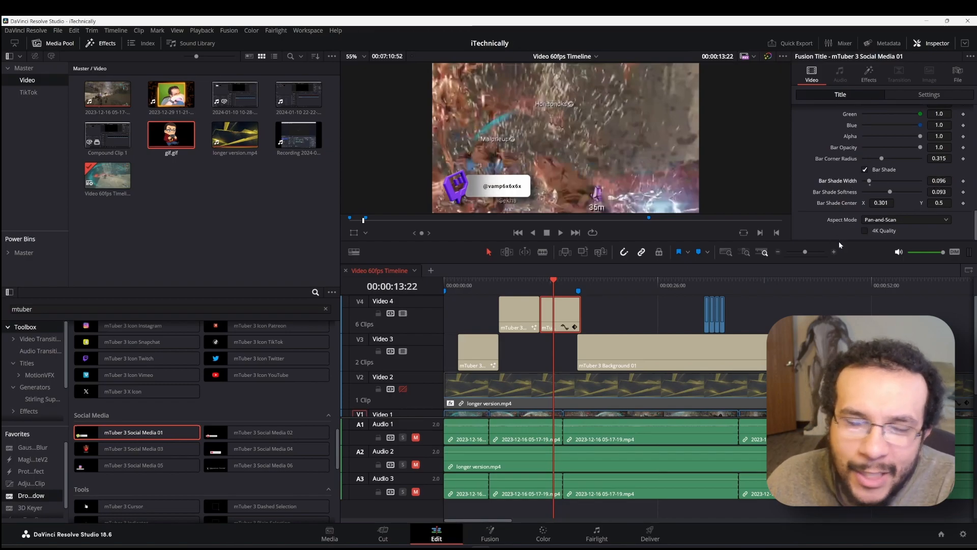
Step: Add mTuber 3 Pointer 01 to Video 4 above the Background 01 clip and show its frame at 00:00:20:15
scroll(147, 456, "down", 3)
left_click_drag(147, 451, 614, 313)
left_click(610, 283)
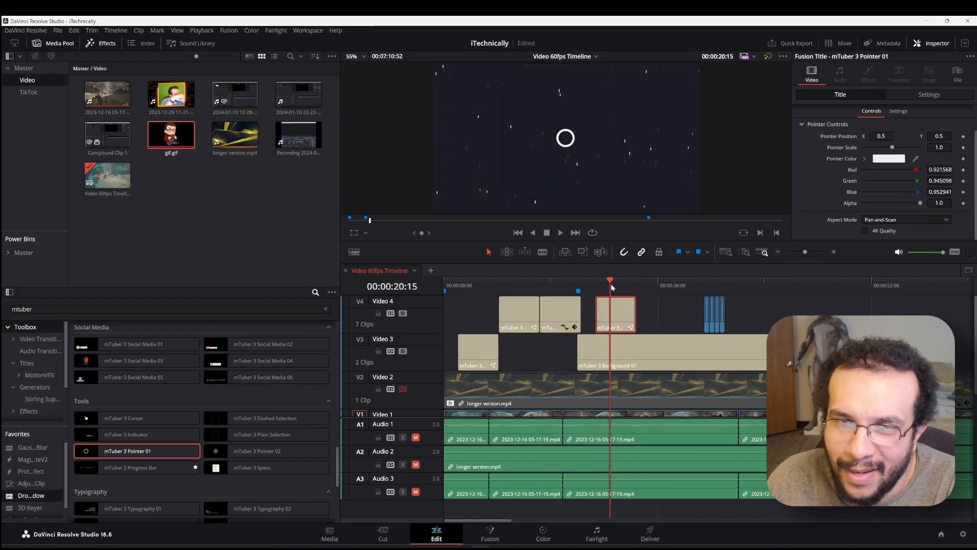
Step: Delete the Background 01 clip from Video 3 and add mTuber 3 Progress Bar there, starting where the Video 4 pointer clip ends
left_click(639, 356)
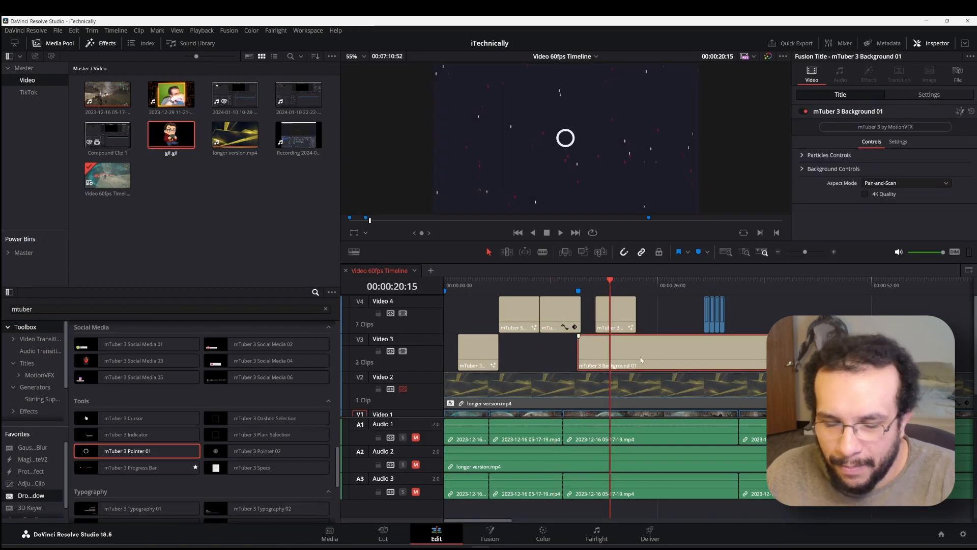
key("Delete")
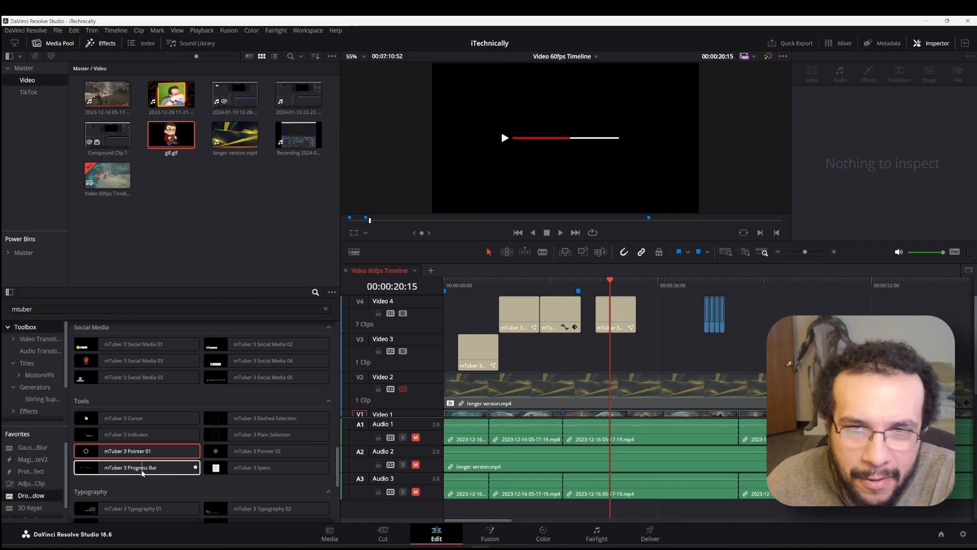
left_click_drag(135, 472, 705, 345)
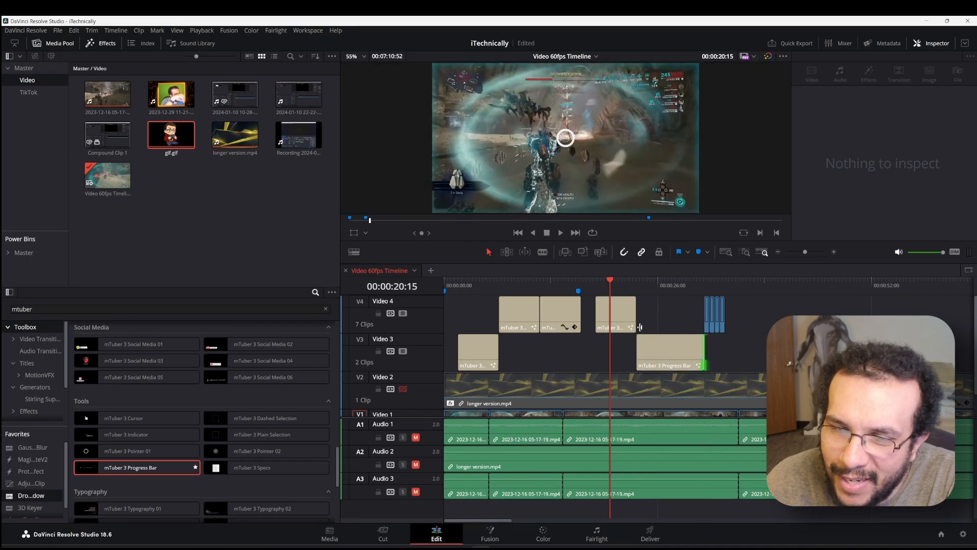
Step: Play the Progress Bar clip from near its start to preview the bar filling over the gameplay
left_click(650, 296)
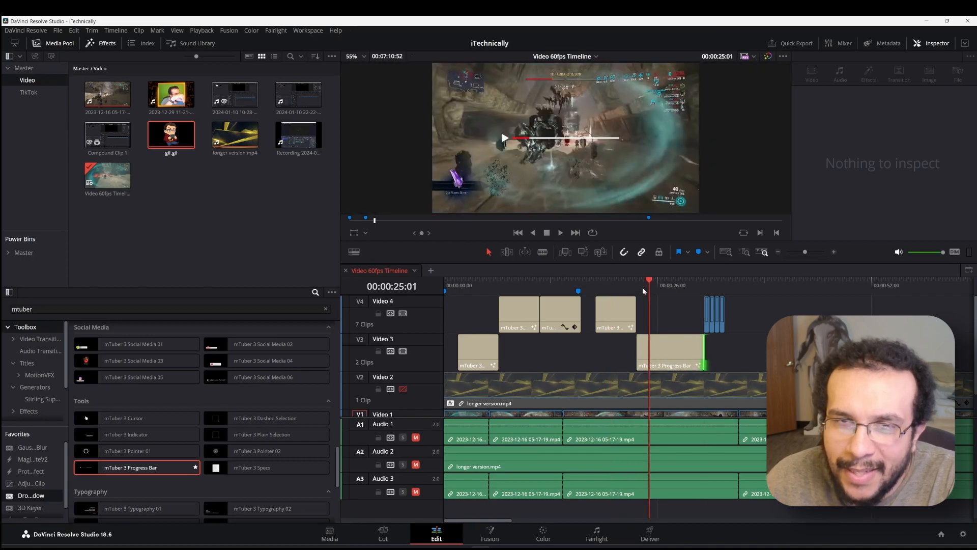
left_click(640, 279)
key("space")
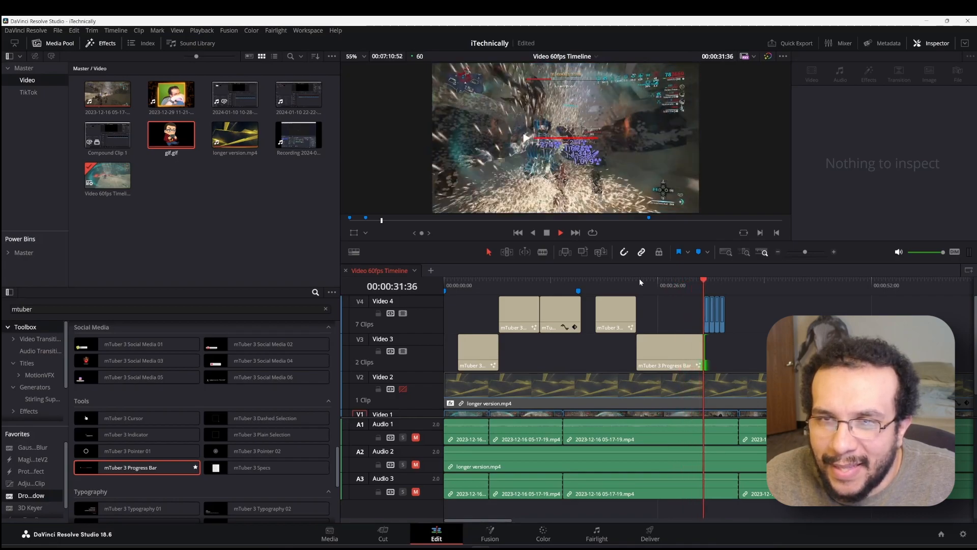
left_click(671, 283)
Step: Select the Progress Bar clip, show its frame at 00:00:24:19, and turn off Arrow in its Progress Bar Controls
left_click(663, 338)
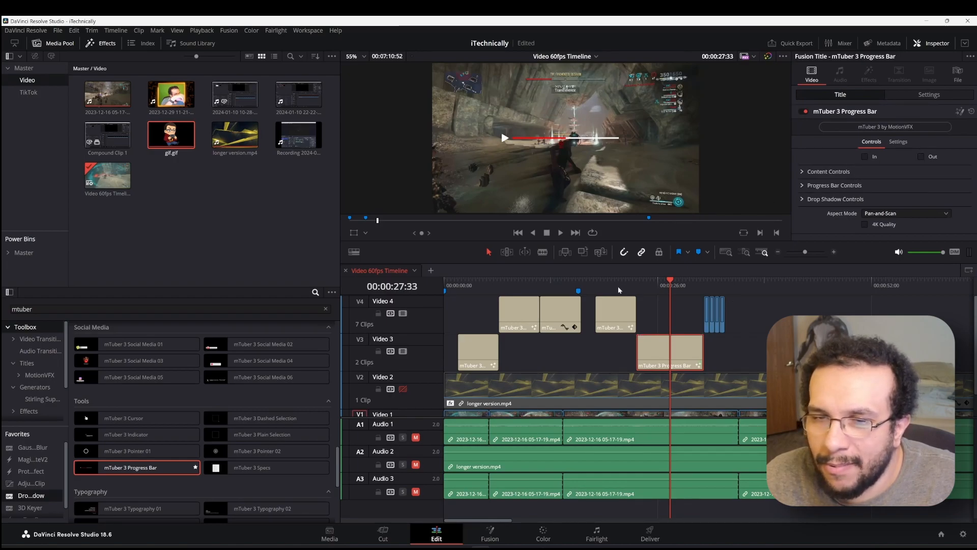
left_click(642, 280)
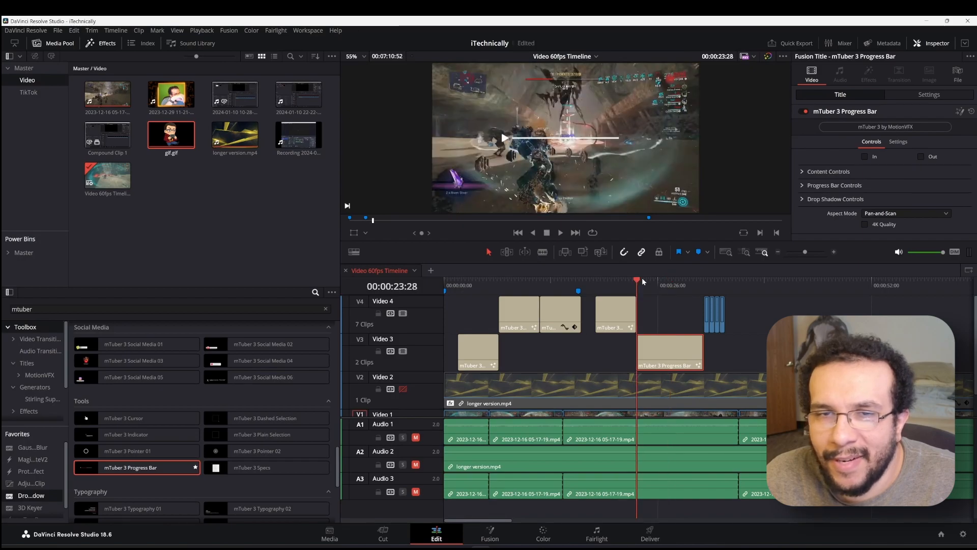
left_click(644, 280)
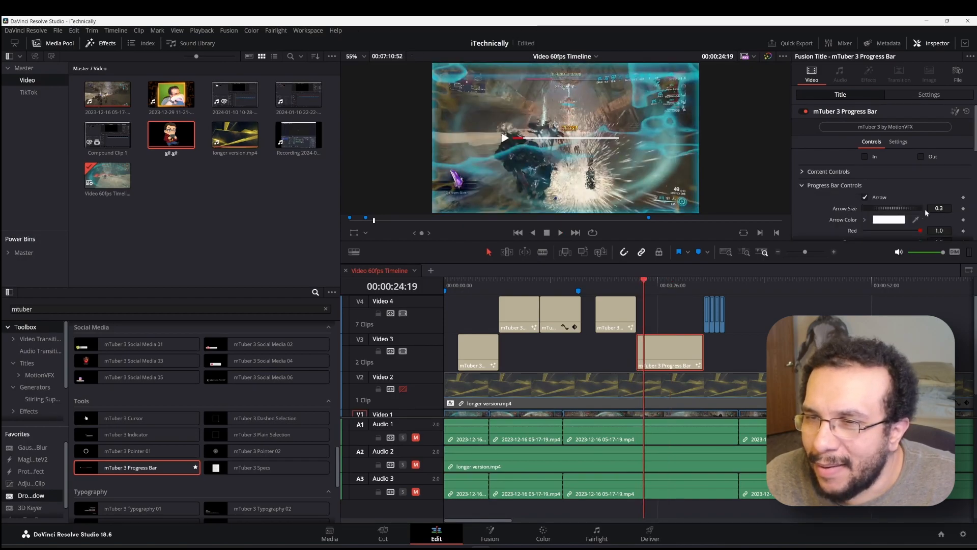
left_click(866, 197)
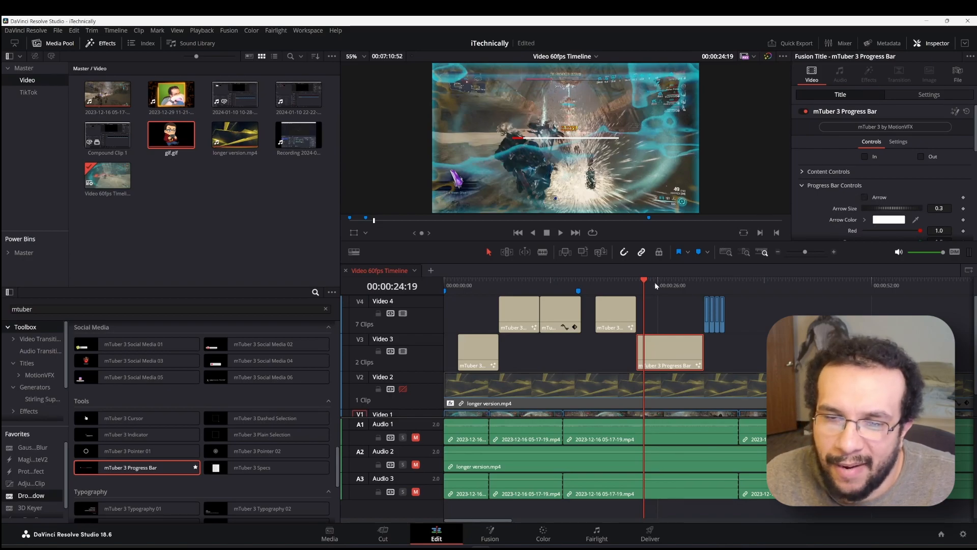
Step: Set the progress bar's Line Thickness to 0.0143
scroll(859, 169, "down", 4)
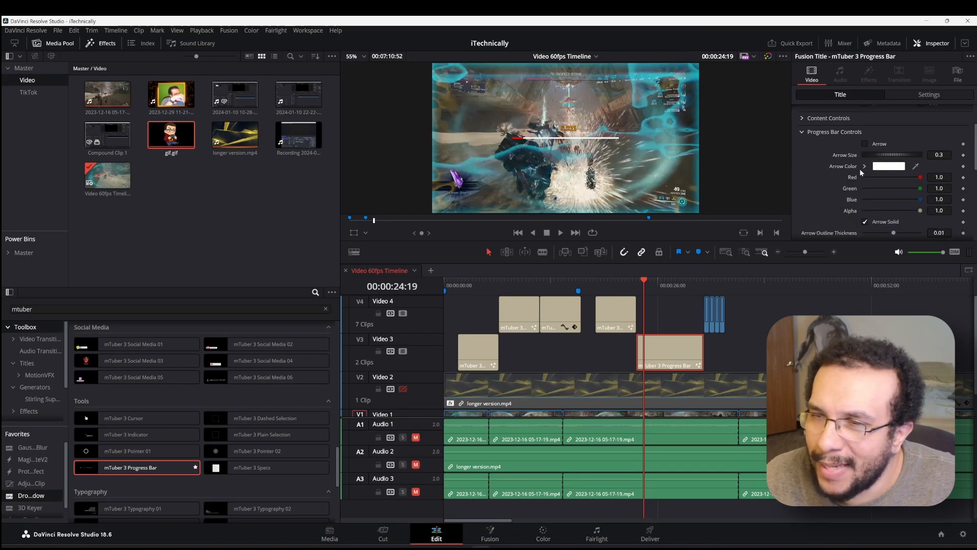
scroll(860, 172, "down", 2)
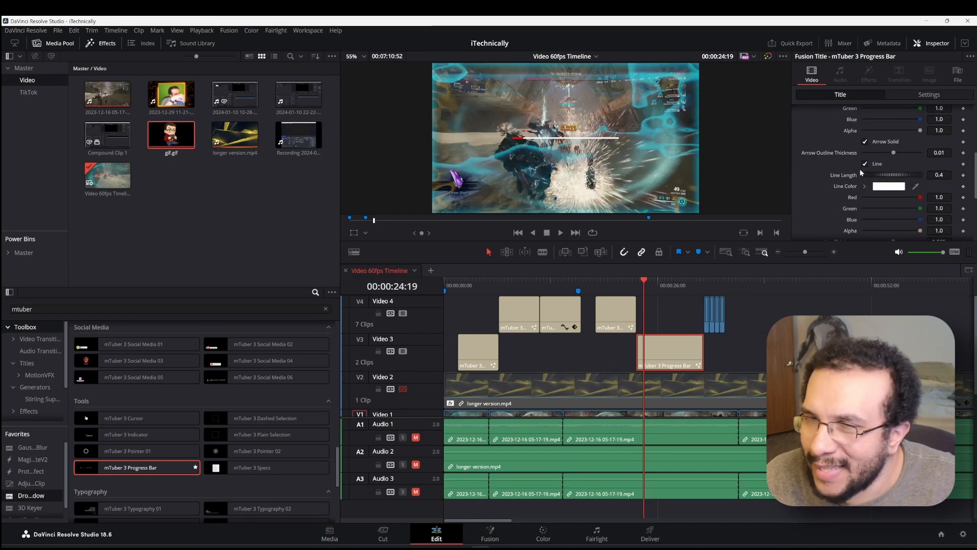
scroll(860, 169, "down", 2)
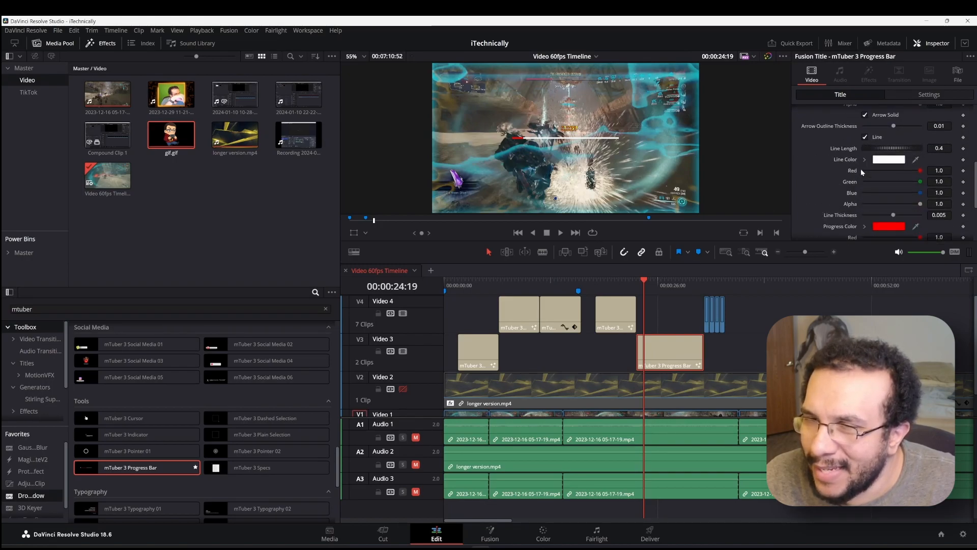
scroll(860, 169, "down", 2)
left_click_drag(938, 188, 912, 197)
Step: Match the bar's Progress Thickness to its Line Thickness at 0.0143 and save the project
scroll(912, 197, "down", 4)
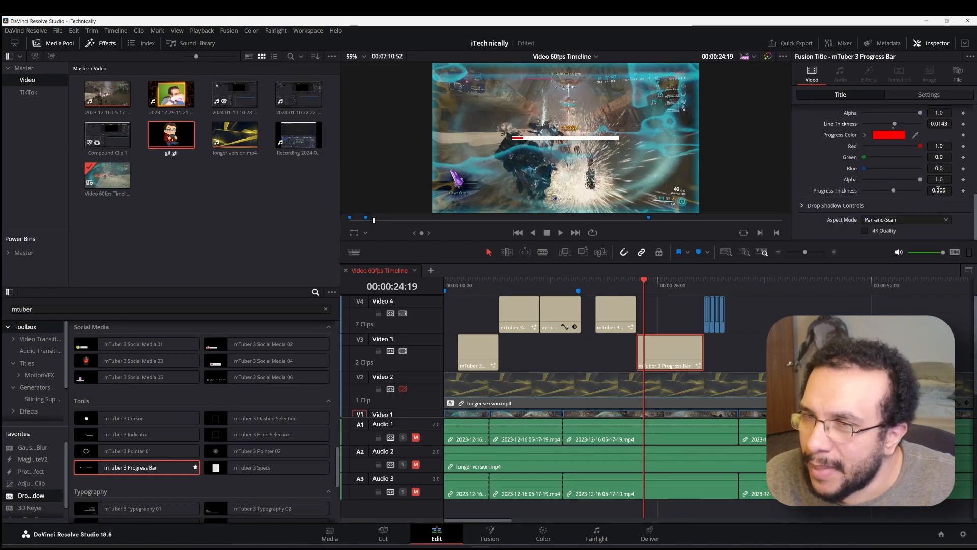
scroll(938, 189, "up", 3)
scroll(938, 189, "up", 1)
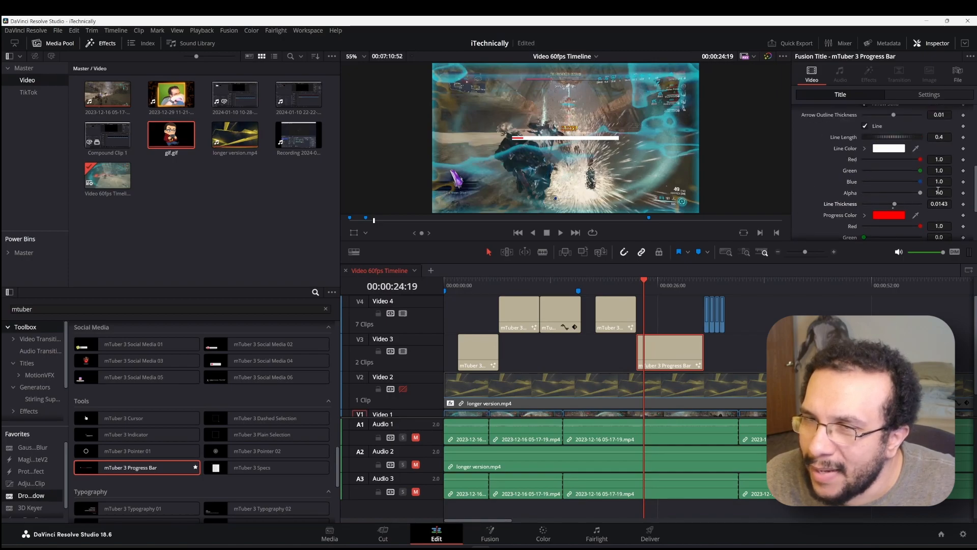
scroll(938, 191, "up", 1)
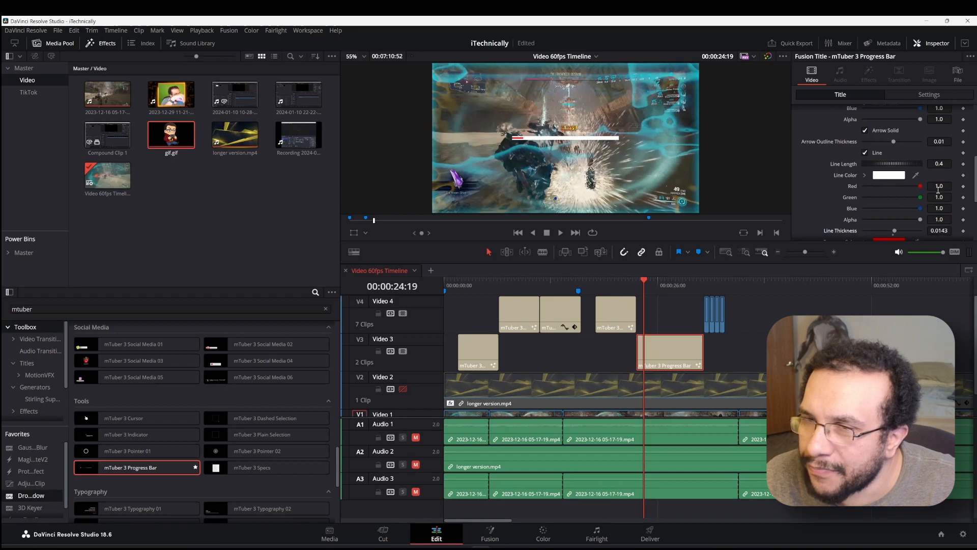
scroll(938, 190, "down", 1)
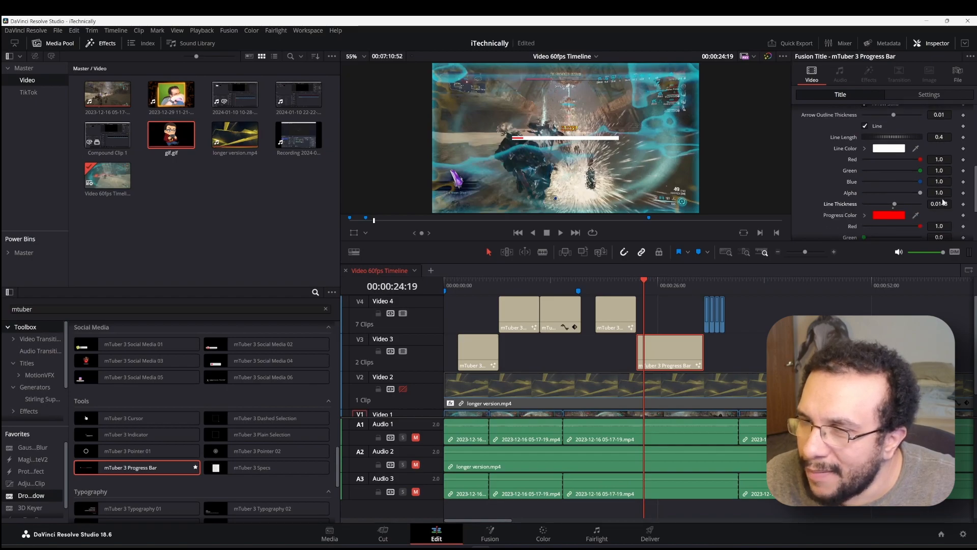
scroll(945, 203, "down", 2)
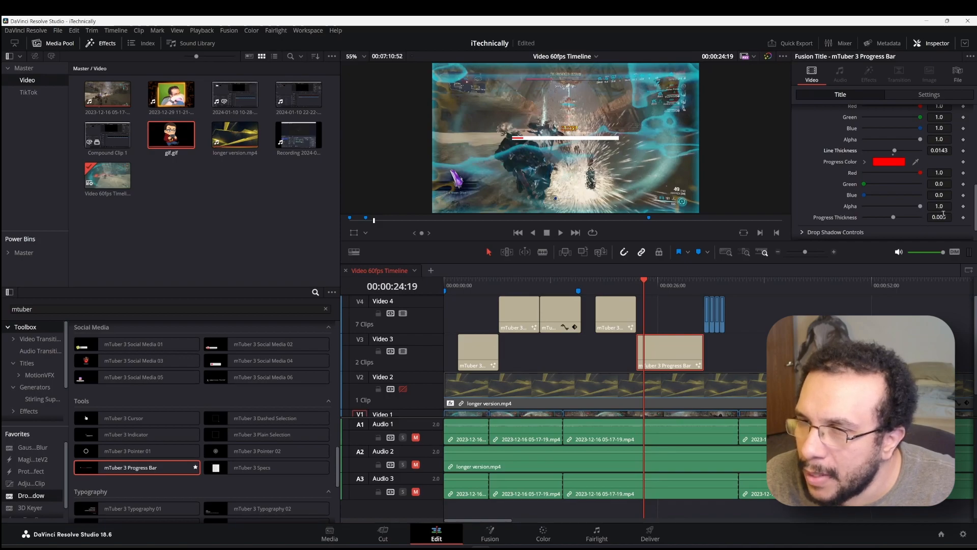
left_click(937, 150)
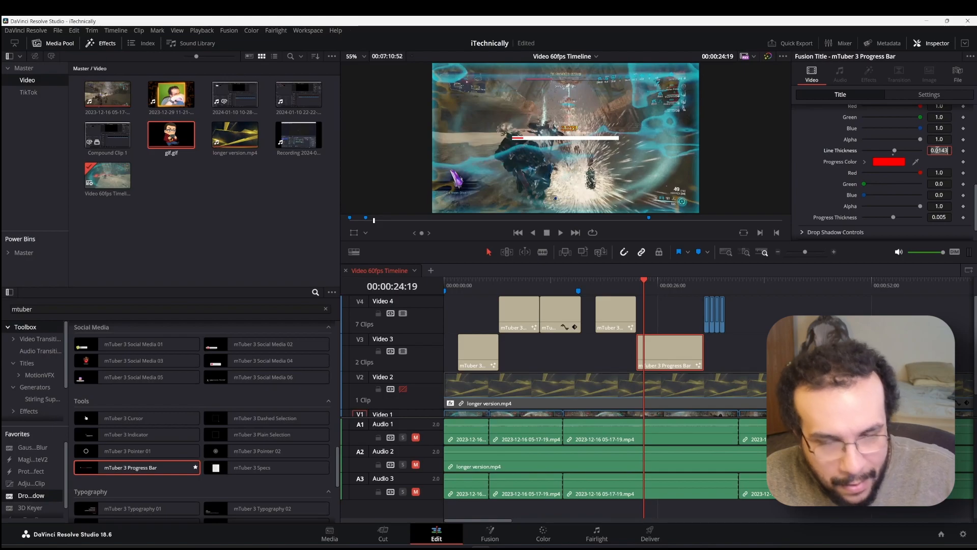
left_click(938, 216)
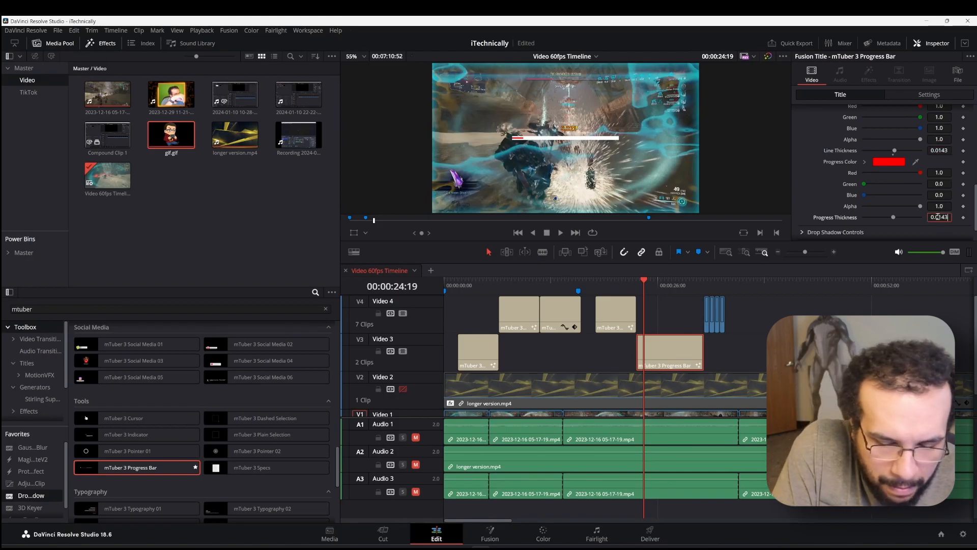
scroll(938, 216, "down", 5)
key("ctrl+s")
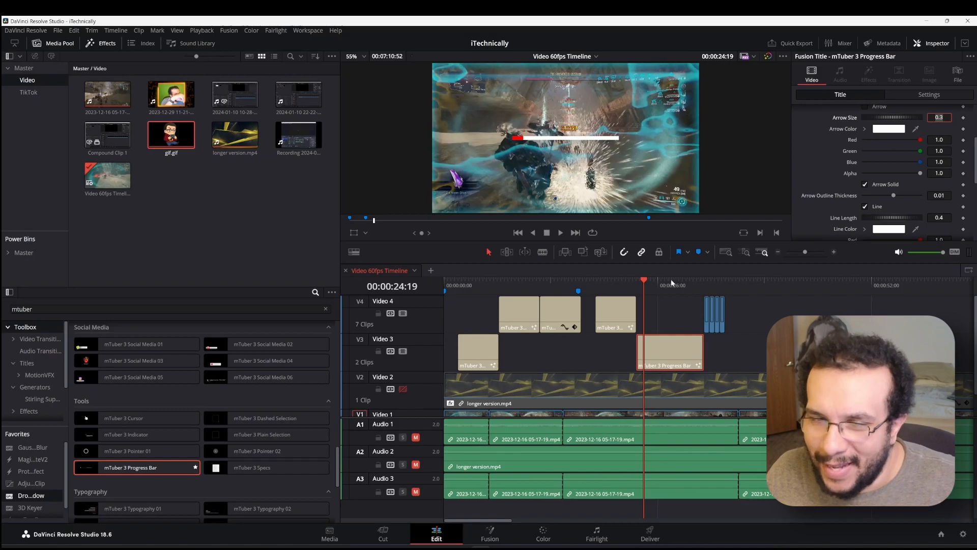
Step: Play the thickened Progress Bar from near the clip's start and stop at 00:00:28:16
key("BackSpace")
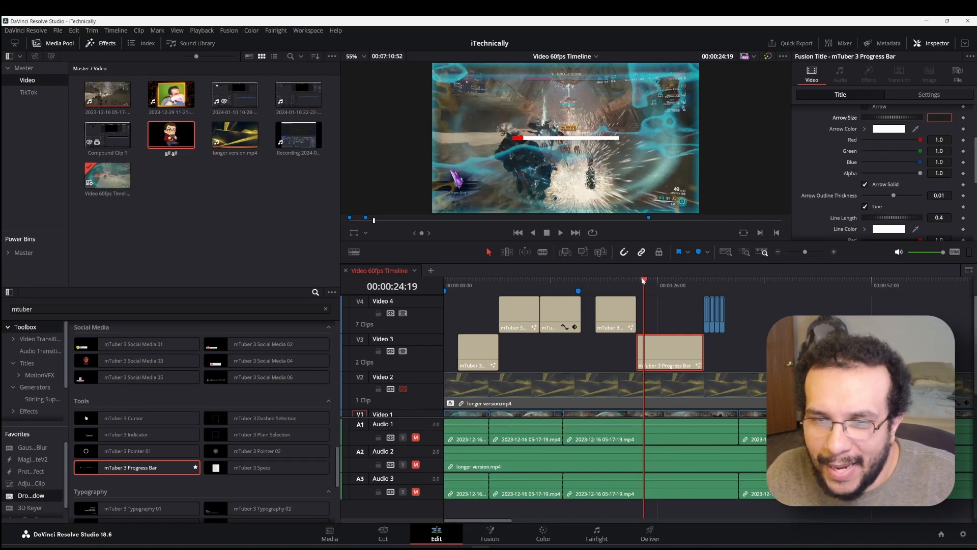
left_click(642, 278)
key("space")
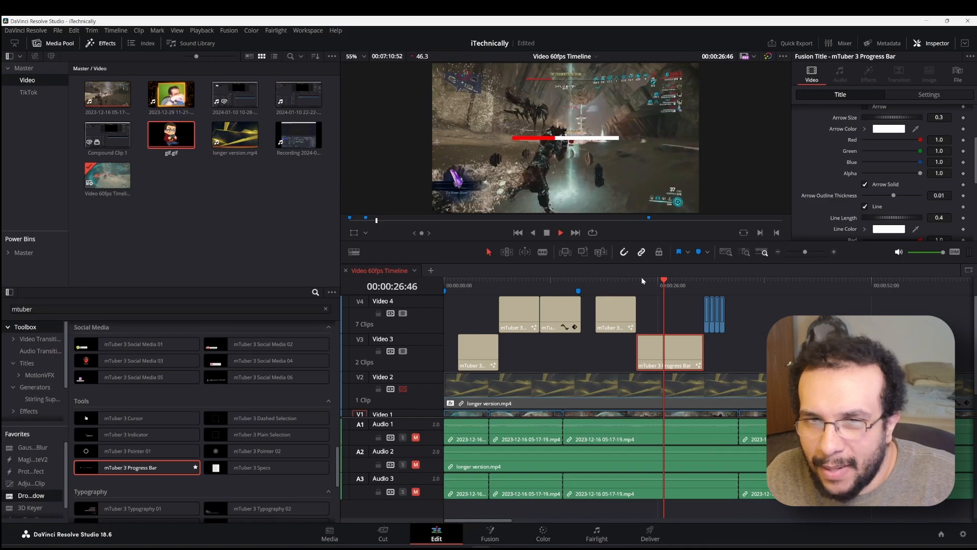
key("space")
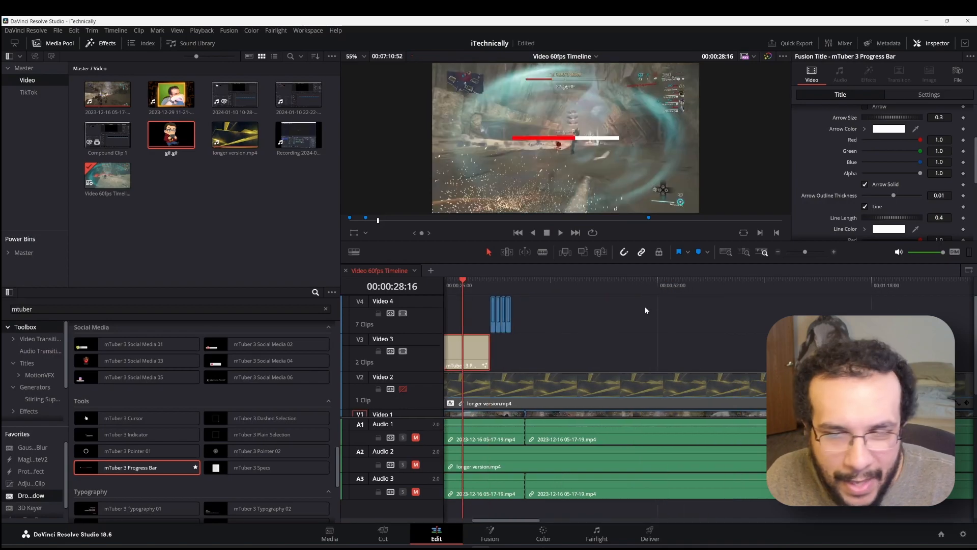
Step: Look through the timeline and browse the mTuber 3 typography, transition, tool, social media, intro and chapter bar effects
scroll(643, 307, "right", 3)
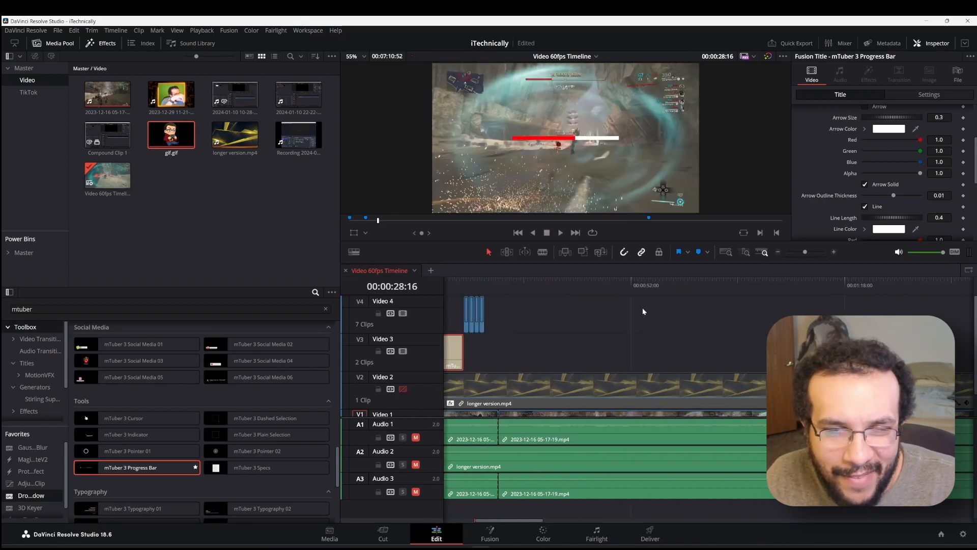
scroll(642, 308, "right", 4)
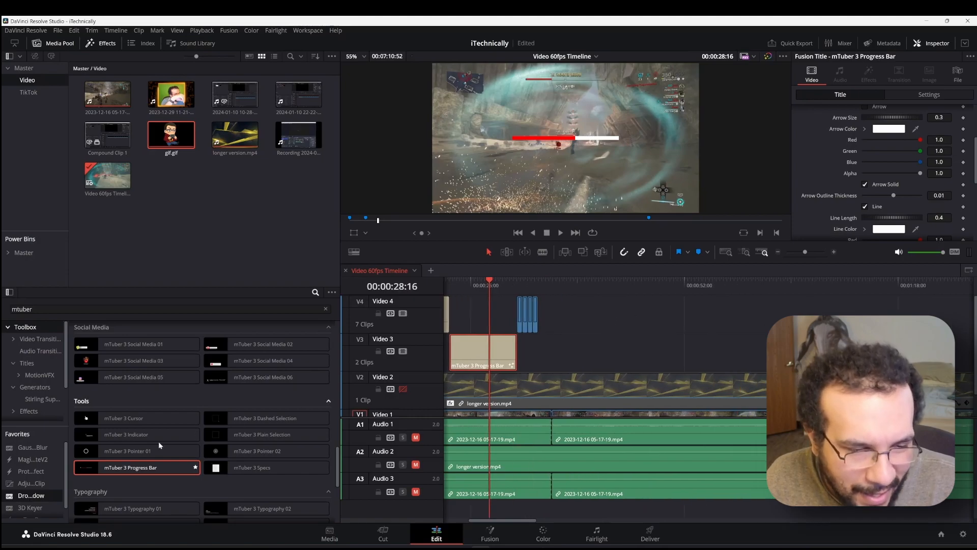
scroll(157, 443, "down", 1)
scroll(157, 441, "down", 2)
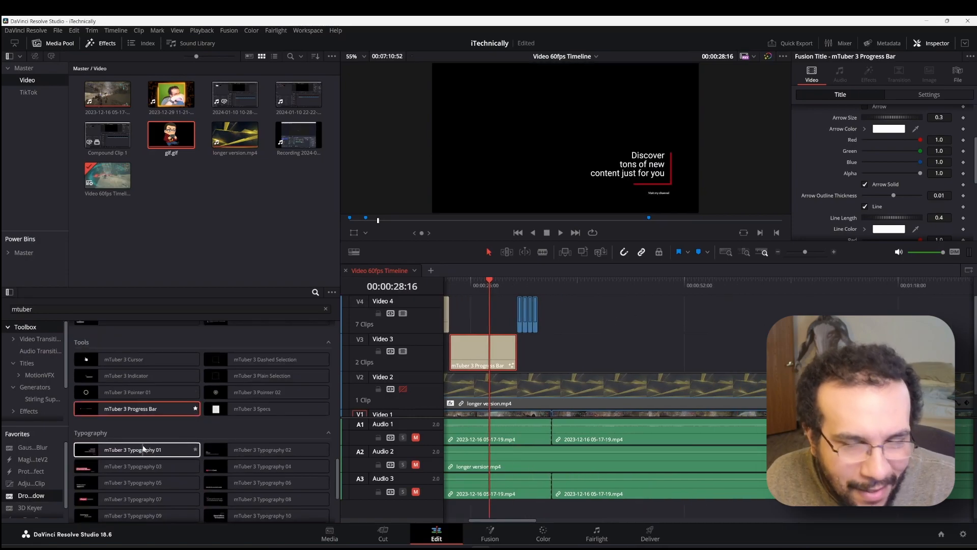
scroll(143, 448, "down", 6)
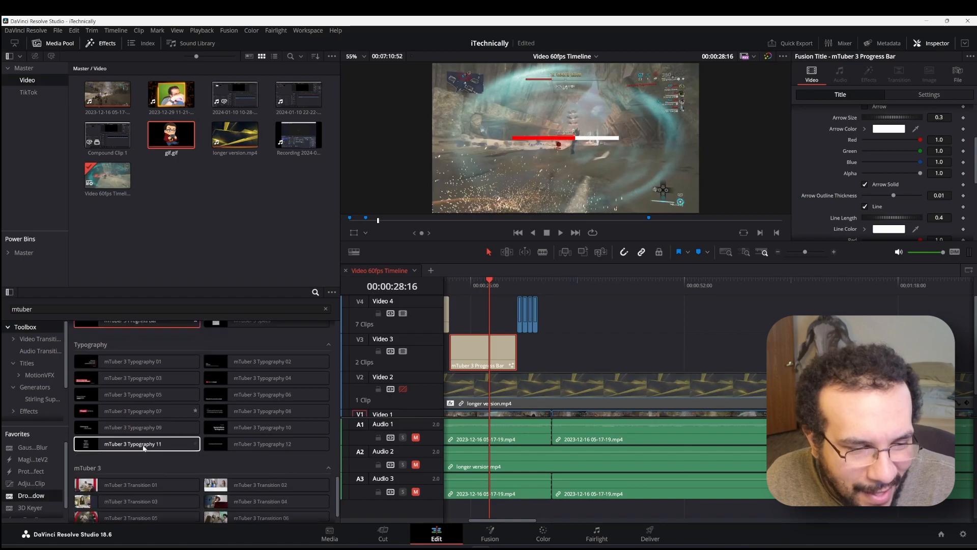
scroll(144, 447, "down", 2)
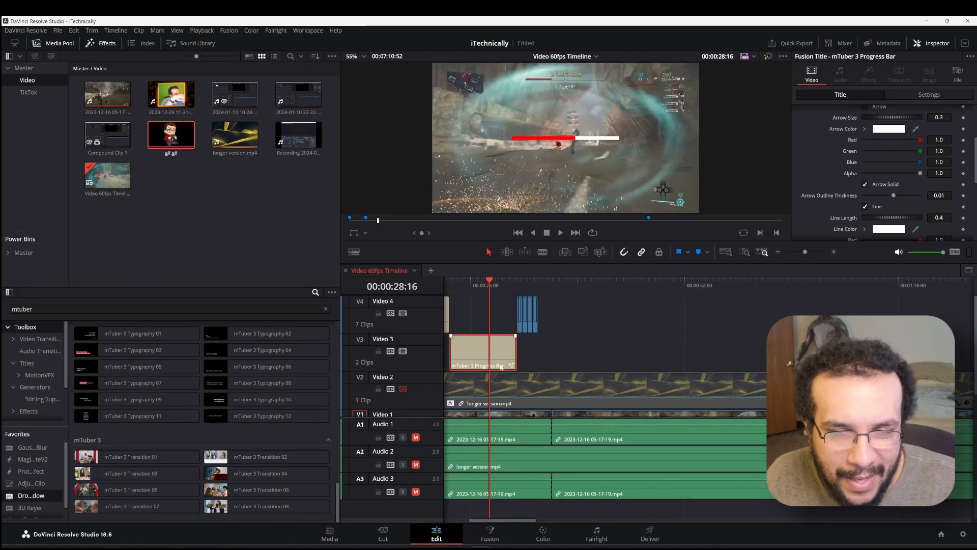
scroll(519, 377, "left", 5)
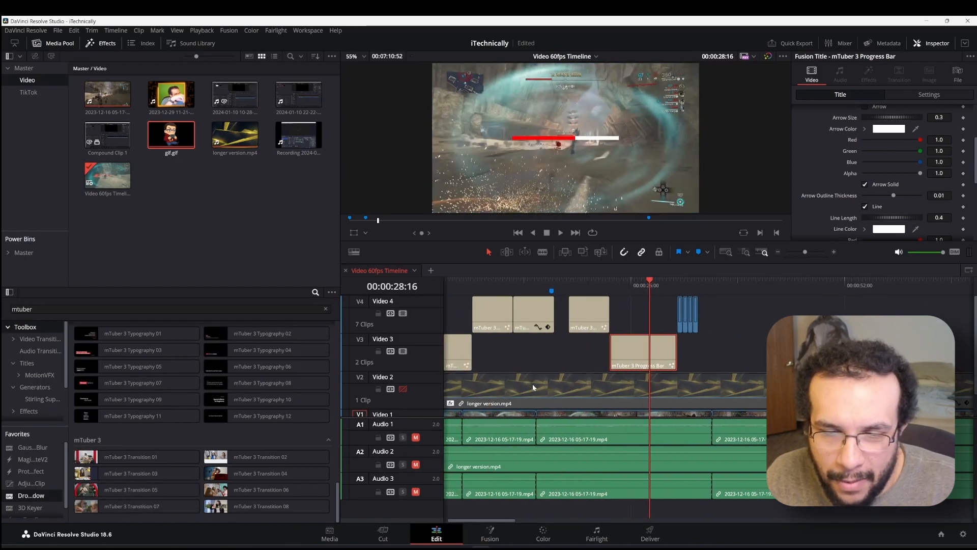
scroll(529, 378, "right", 1)
scroll(528, 373, "left", 1)
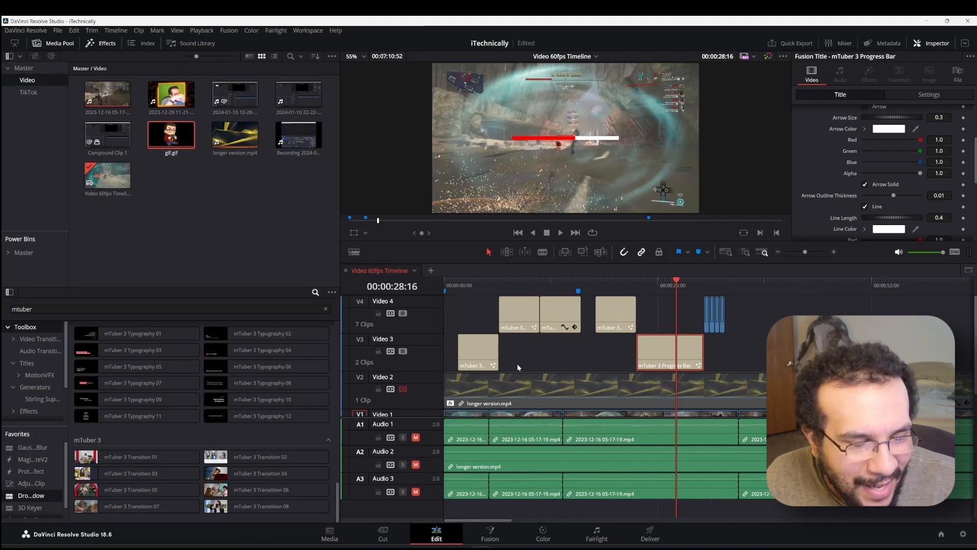
scroll(151, 372, "up", 5)
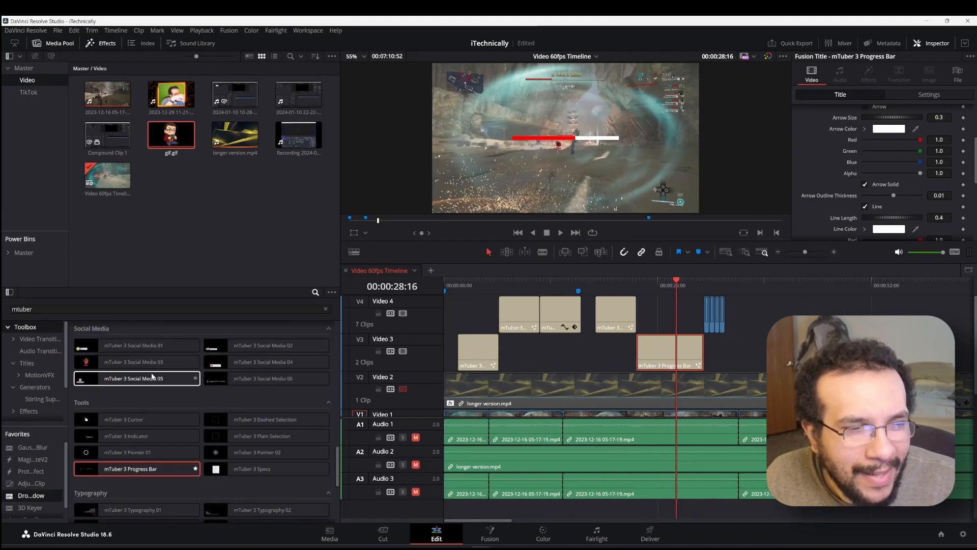
scroll(151, 376, "up", 3)
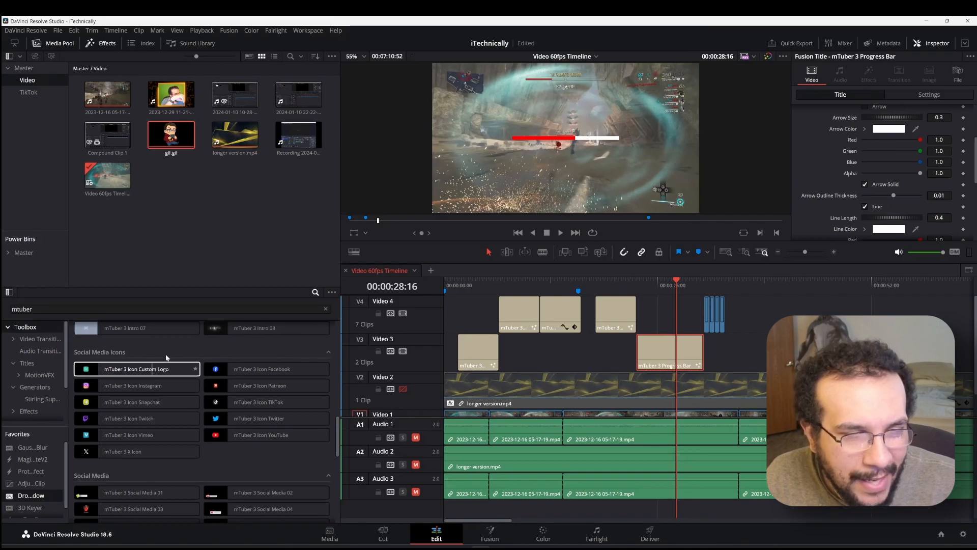
scroll(168, 357, "up", 2)
scroll(193, 318, "up", 2)
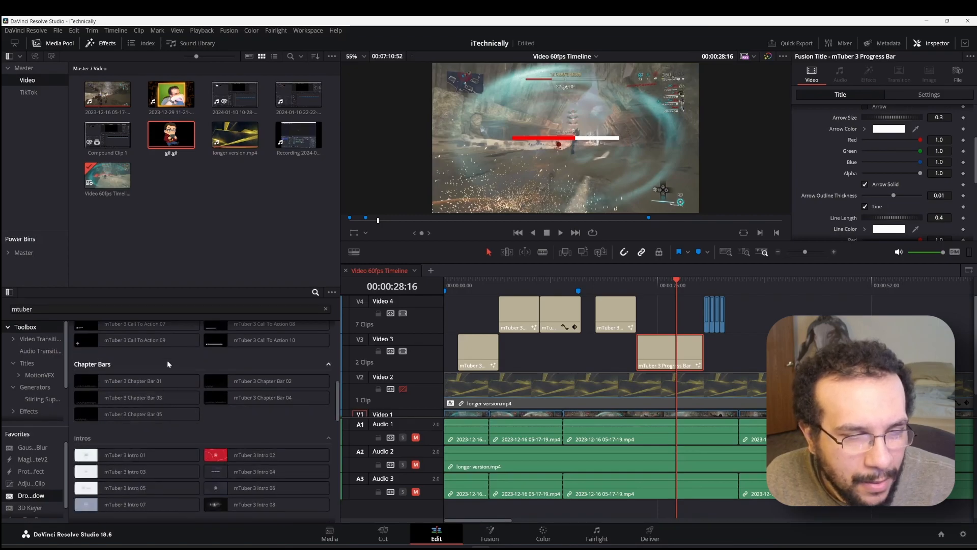
Step: Expand the Master power bin and enlarge the Power Bins area to show all its subfolders
double_click(20, 253)
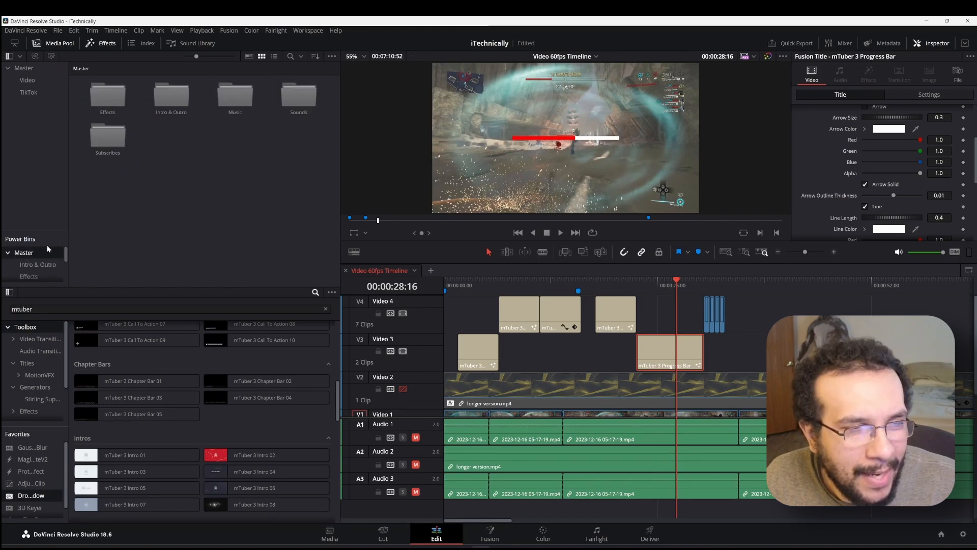
left_click(43, 229)
left_click_drag(42, 230, 43, 169)
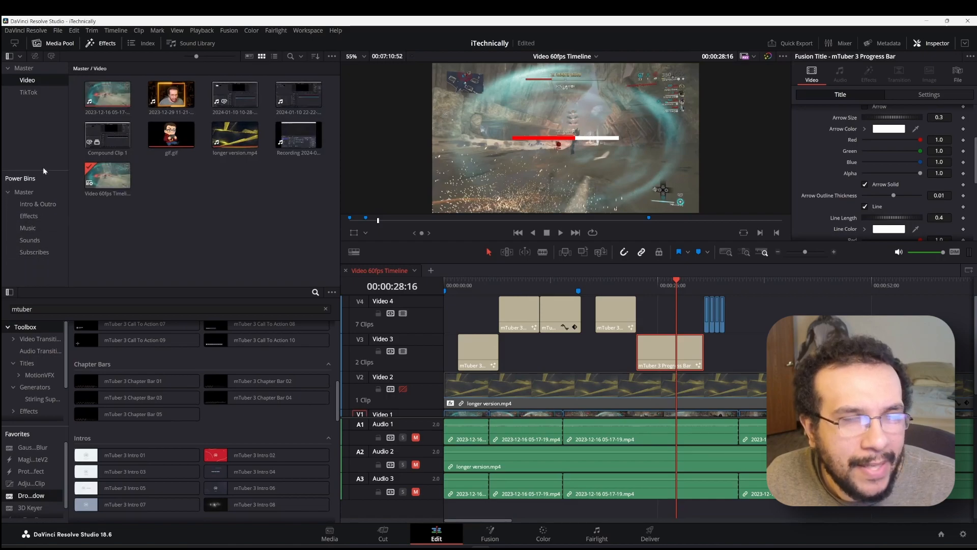
Step: Check the media pool's Show Power Bins option, then open the Subscribes power bin and preview its mTuber 3 Call To Action, Share Video and YouTube Subscribe titles
left_click(332, 56)
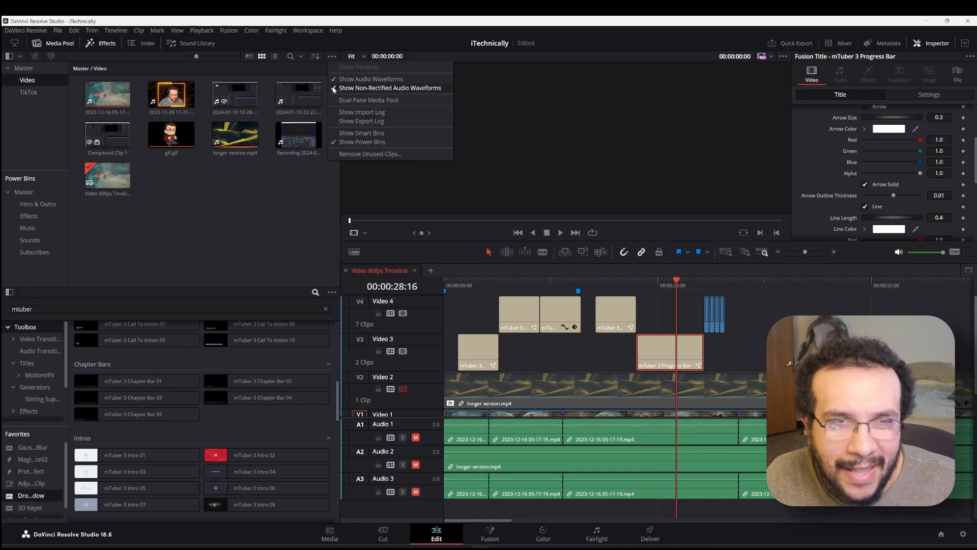
left_click(334, 56)
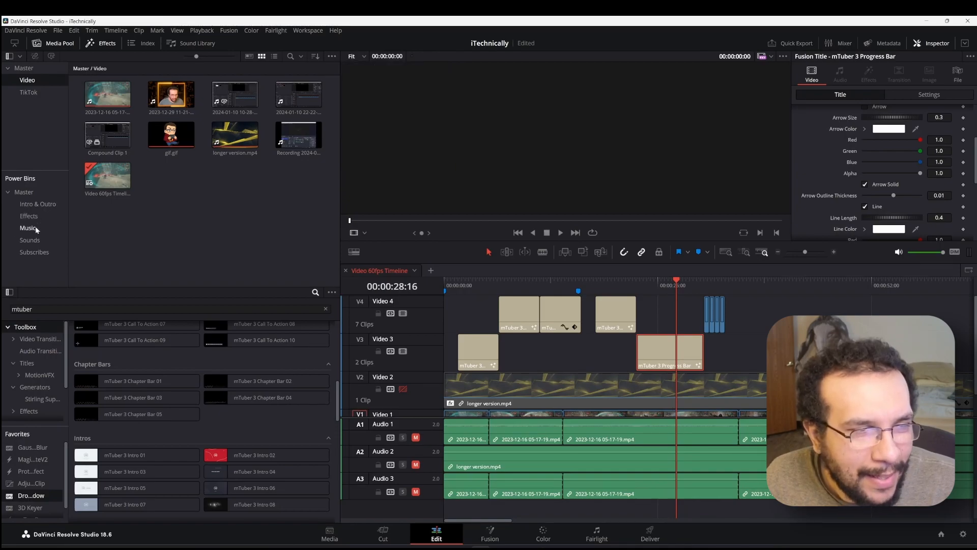
left_click(33, 253)
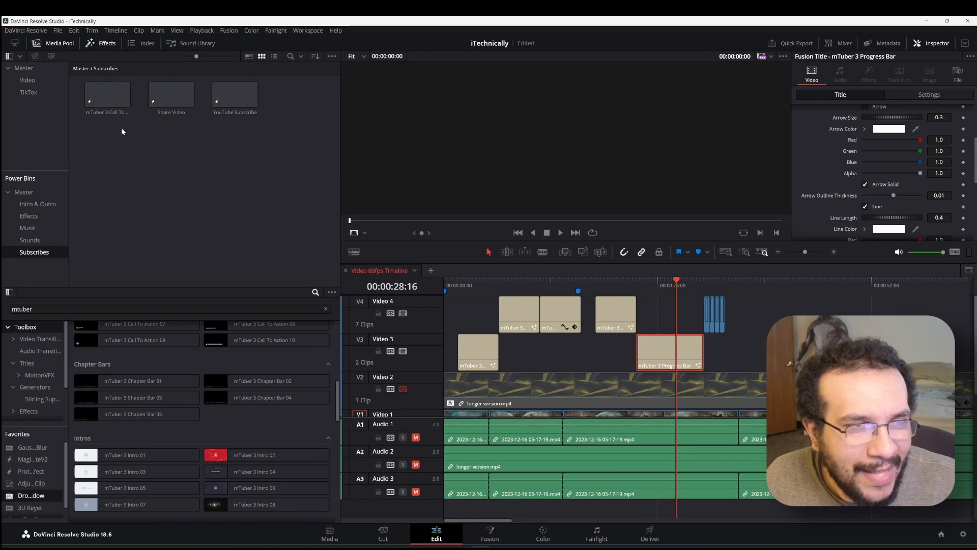
left_click(105, 93)
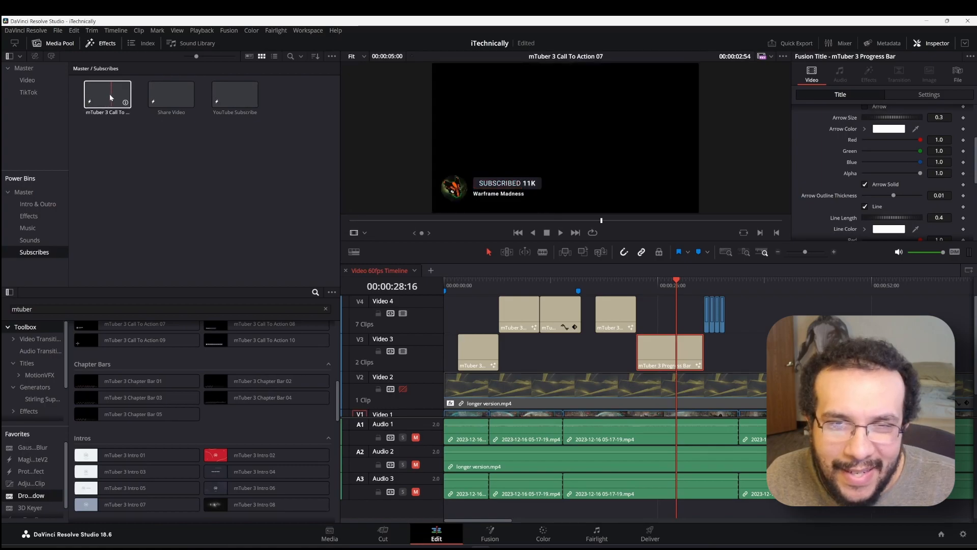
left_click(167, 93)
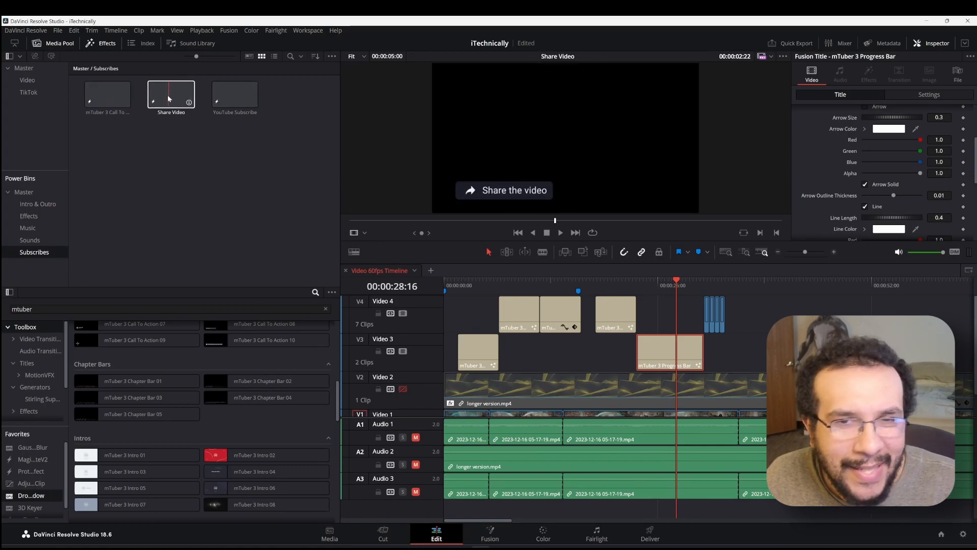
left_click(209, 103)
left_click(242, 99)
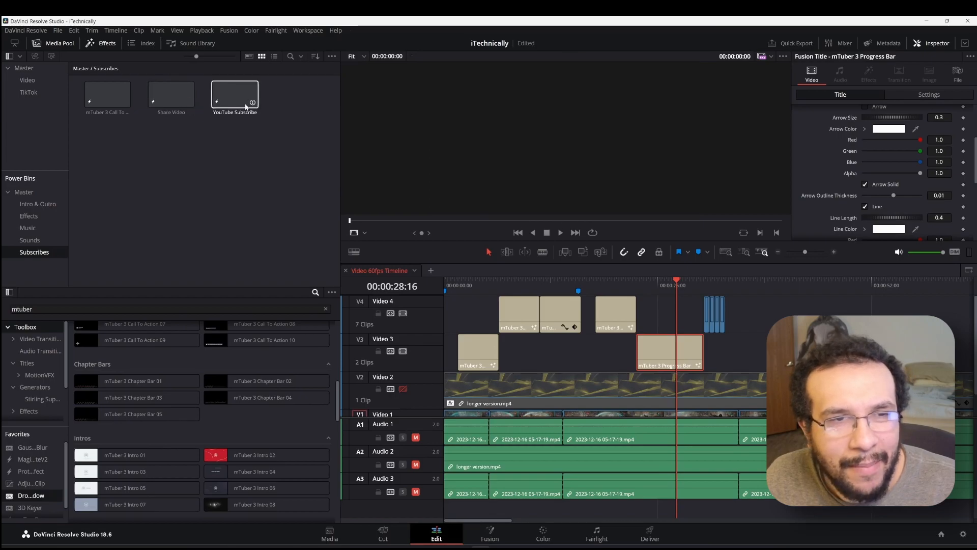
left_click(200, 215)
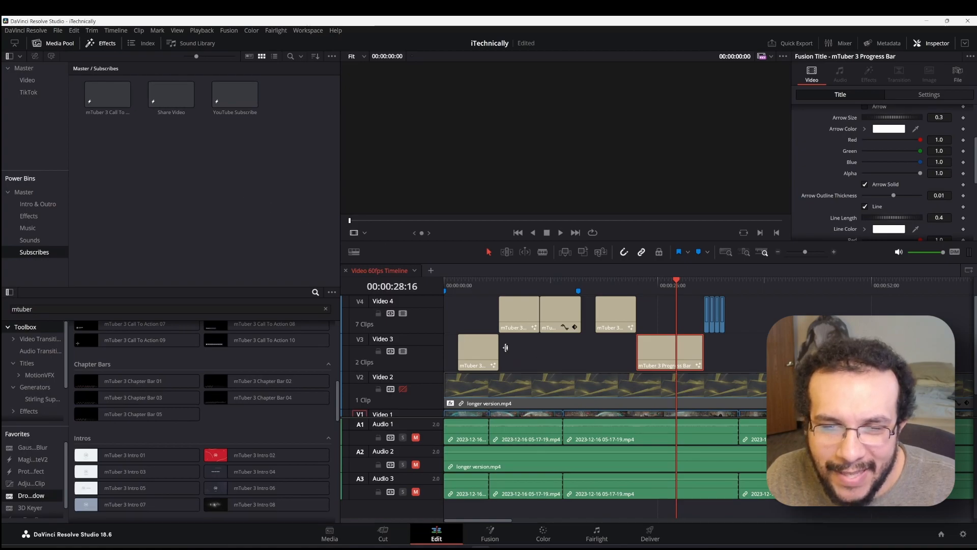
Step: Place the YouTube Subscribe and Share Video titles on Video 3 after the Progress Bar, previewing the subscribe title at 00:00:40:33
left_click(233, 93)
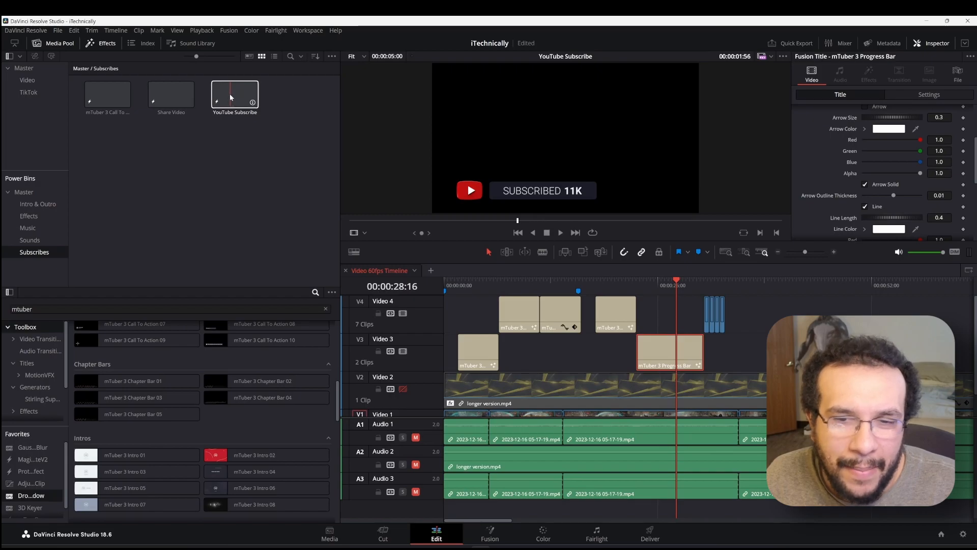
left_click_drag(235, 95, 772, 347)
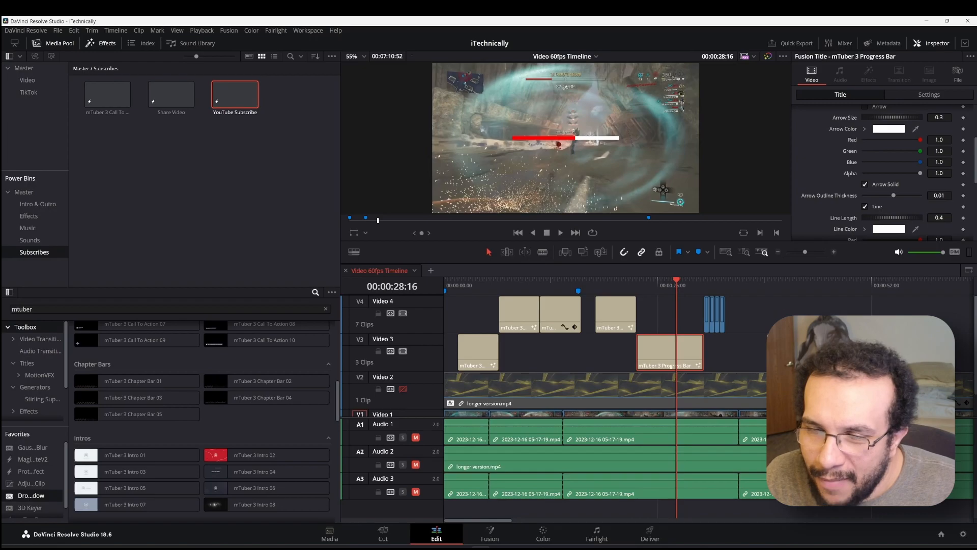
left_click(777, 279)
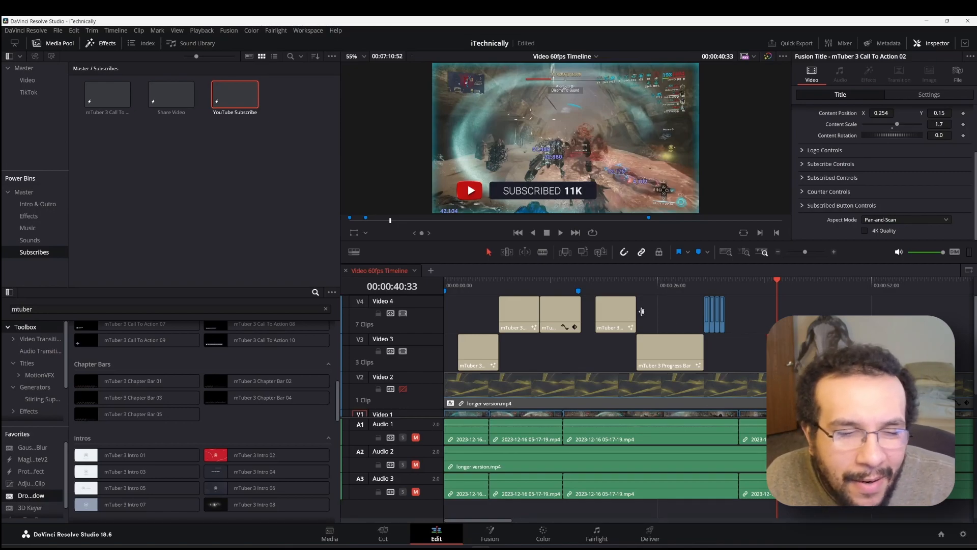
left_click_drag(170, 102, 810, 353)
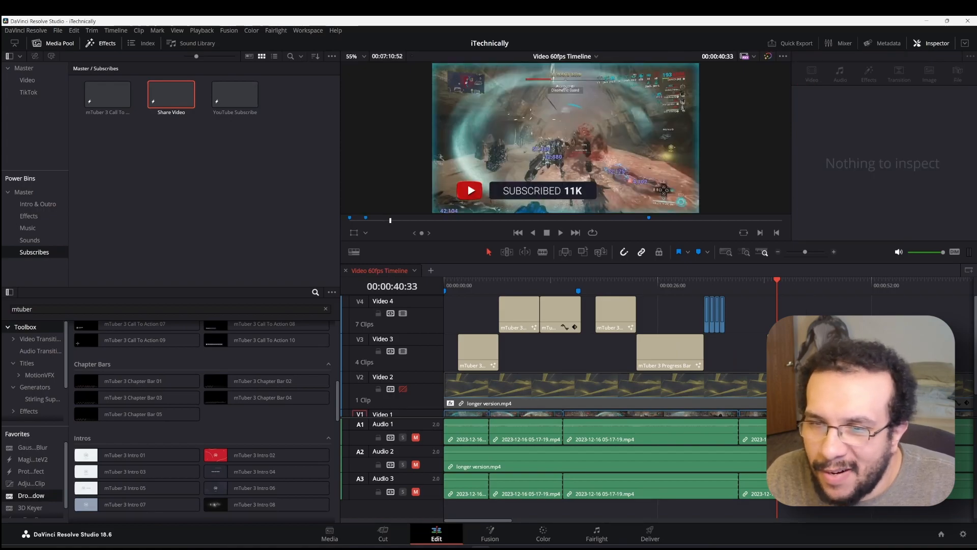